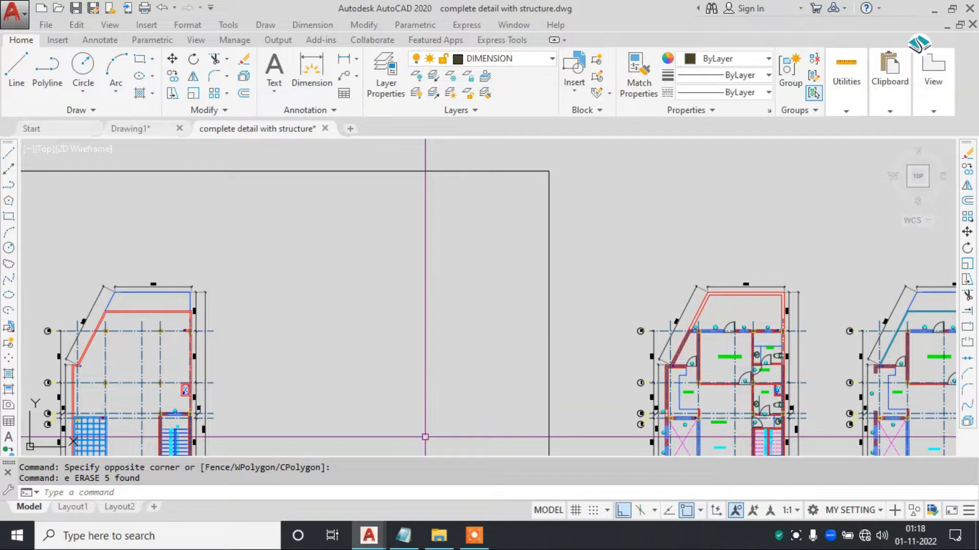
left_click(474, 535)
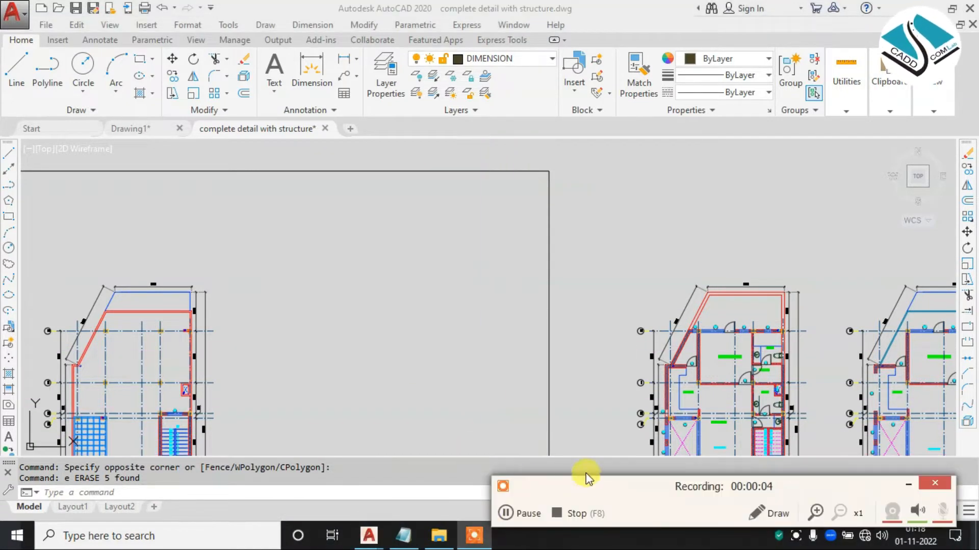
left_click(898, 485)
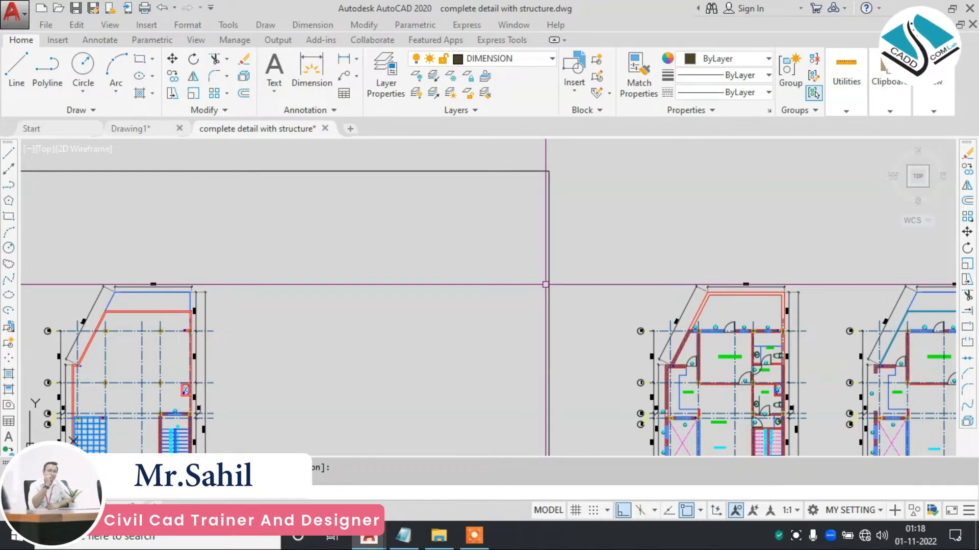
type("e")
key("Return")
scroll(540, 275, "down", 5)
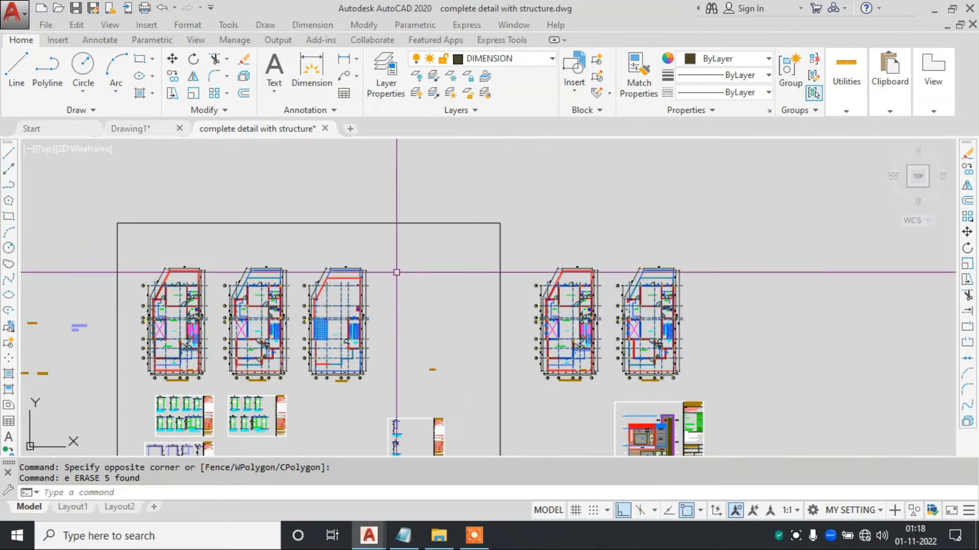
middle_click_drag(397, 272, 545, 241)
scroll(335, 278, "up", 4)
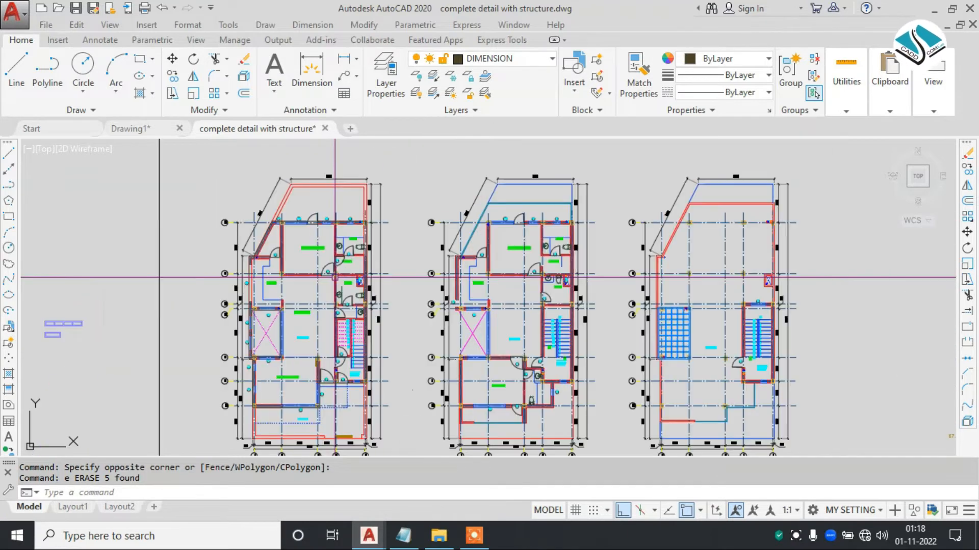
- Switch to the Notepad note and highlight the words "Draw order" in its heading line
left_click(402, 535)
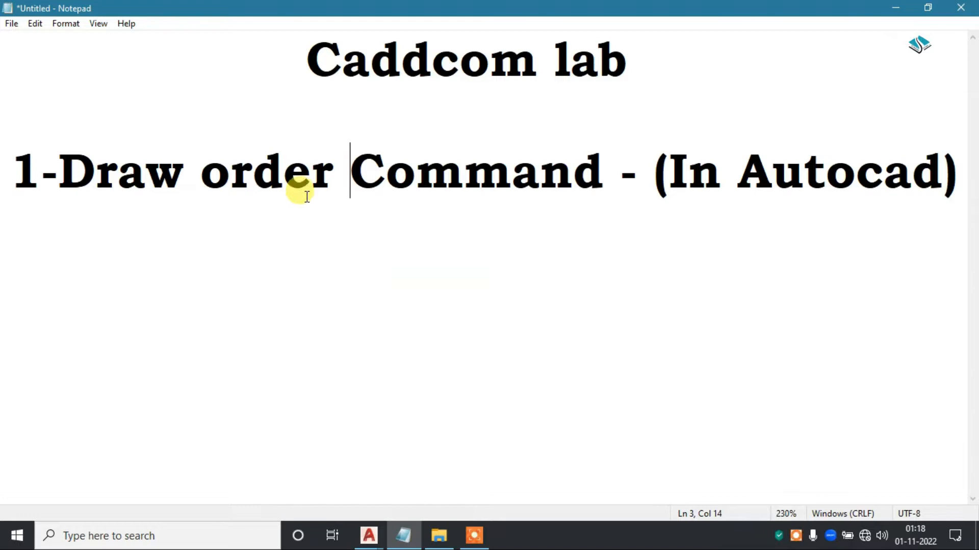
left_click_drag(348, 170, 69, 170)
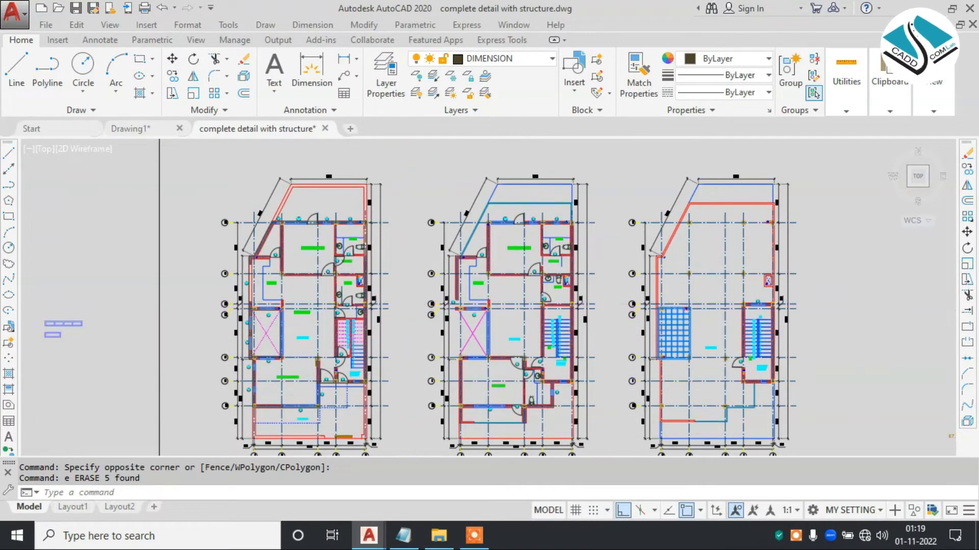
- Switch back to AutoCAD and examine the floor plans and detail sheets in the complete detail with structure drawing
scroll(415, 304, "down", 3)
middle_click_drag(407, 321, 533, 275)
middle_click_drag(311, 285, 357, 283)
scroll(555, 257, "up", 6)
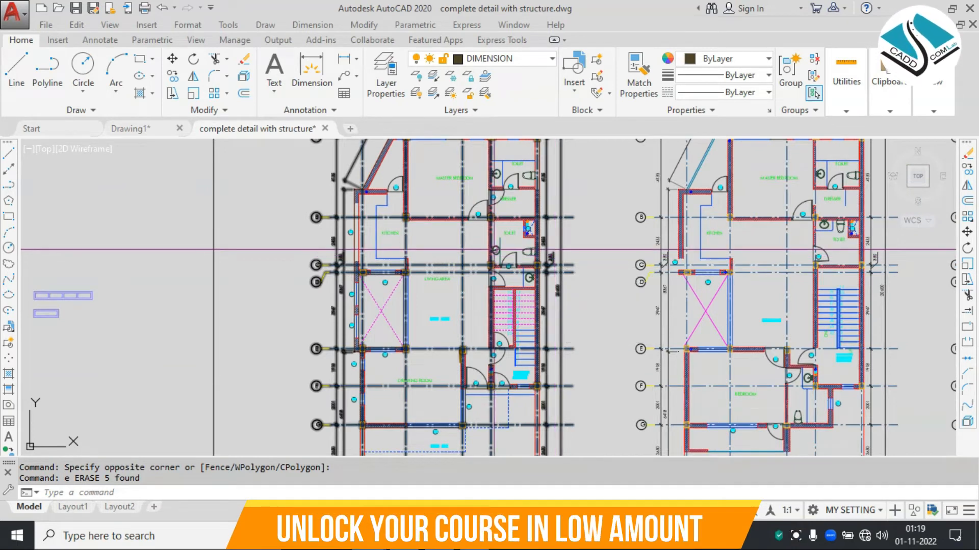
scroll(512, 255, "down", 2)
mouse_move(621, 260)
middle_mouse_down()
mouse_move(381, 267)
mouse_move(468, 298)
middle_mouse_up()
scroll(387, 266, "down", 2)
middle_click_drag(325, 279, 310, 212)
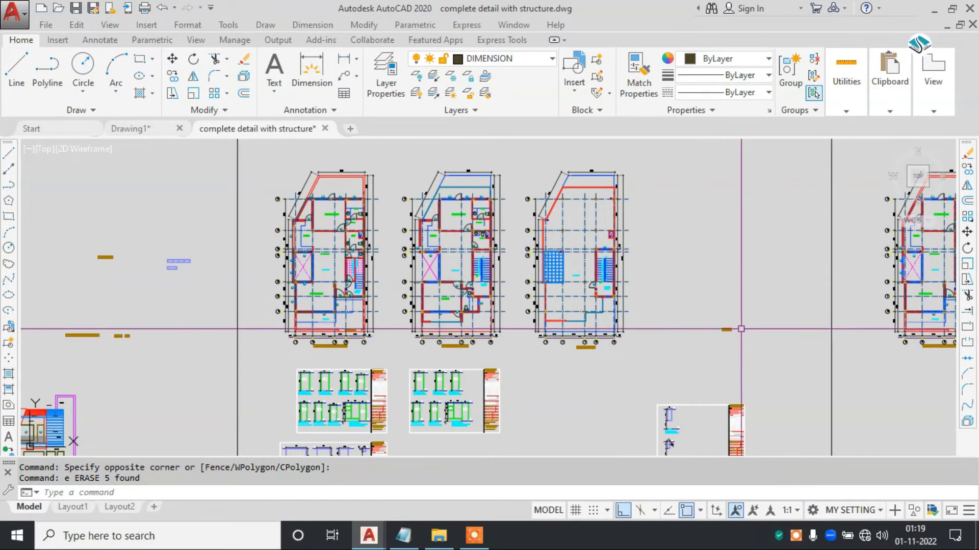
- Select the grid and dimension block of the third floor plan, view its Draw Order options and clear the selection
scroll(741, 328, "up", 5)
middle_click_drag(369, 299, 510, 299)
middle_click_drag(391, 235, 444, 322)
left_click(518, 202)
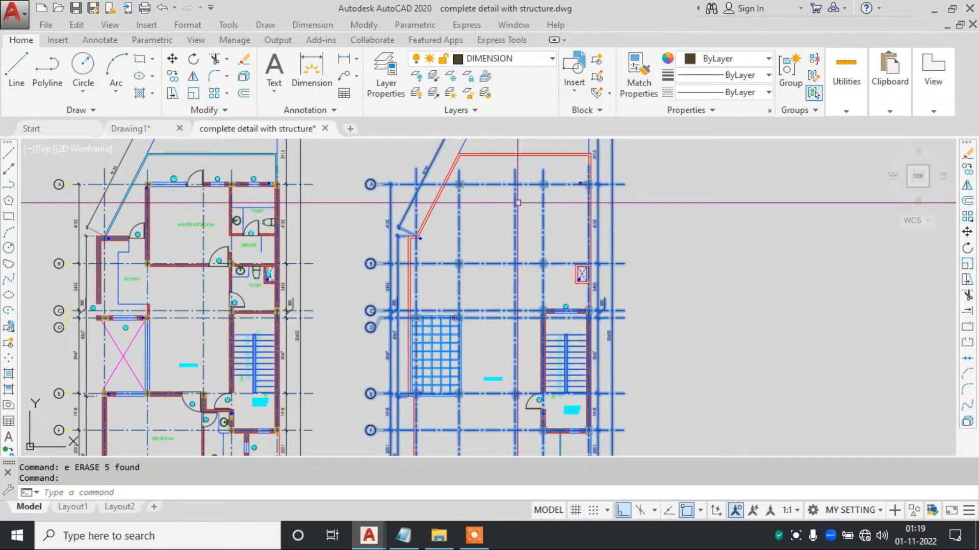
right_click(517, 203)
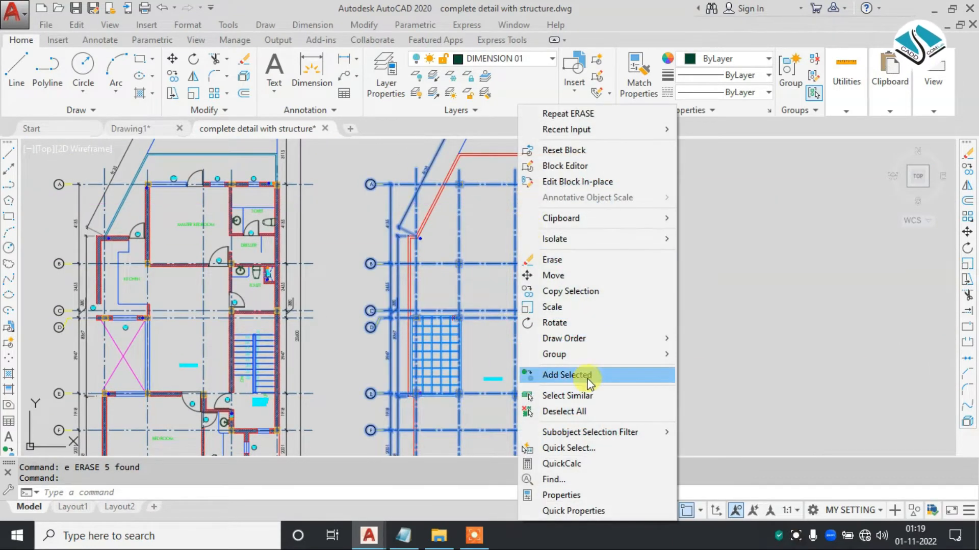
mouse_move(611, 342)
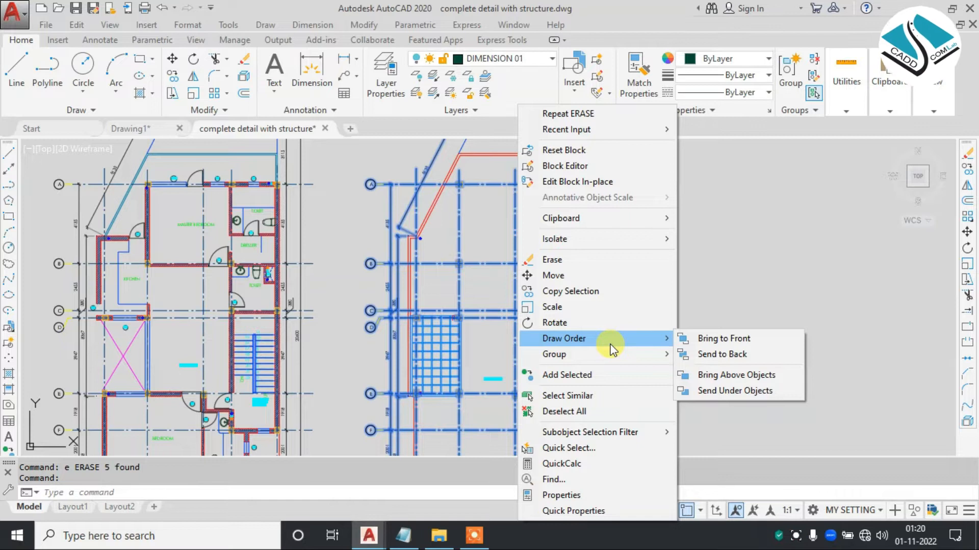
key("Escape")
key("Escape")
key("Escape")
scroll(479, 280, "down", 2)
middle_click_drag(403, 219, 520, 352)
type("c")
key("Return")
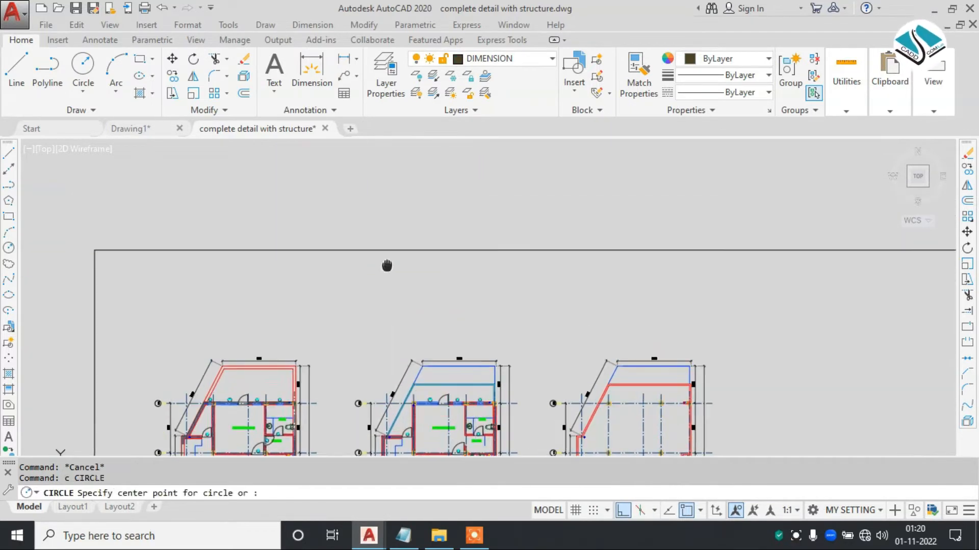
scroll(363, 266, "up", 5)
left_click(426, 240)
scroll(464, 274, "down", 2)
scroll(463, 274, "up", 1)
scroll(464, 273, "down", 2)
key("Escape")
scroll(425, 336, "up", 3)
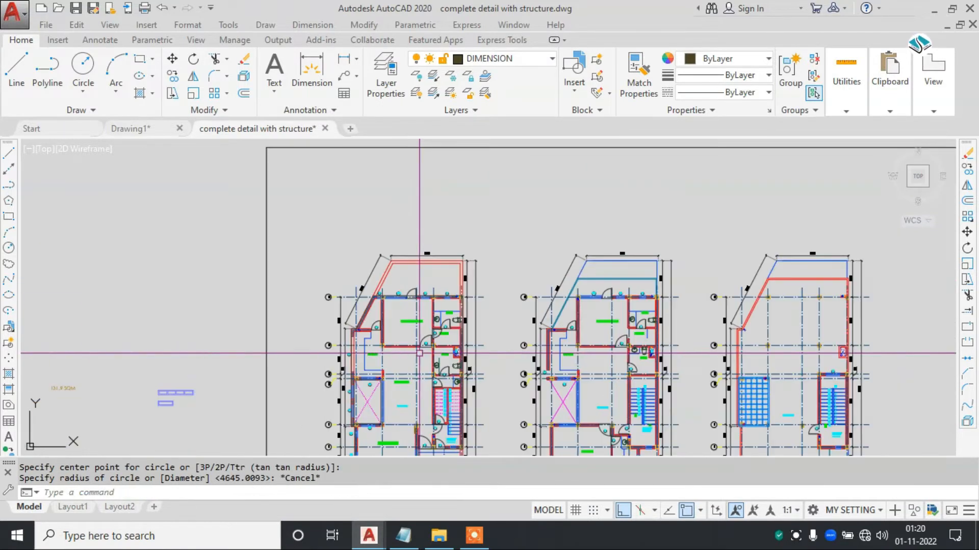
scroll(423, 346, "up", 2)
scroll(466, 184, "down", 2)
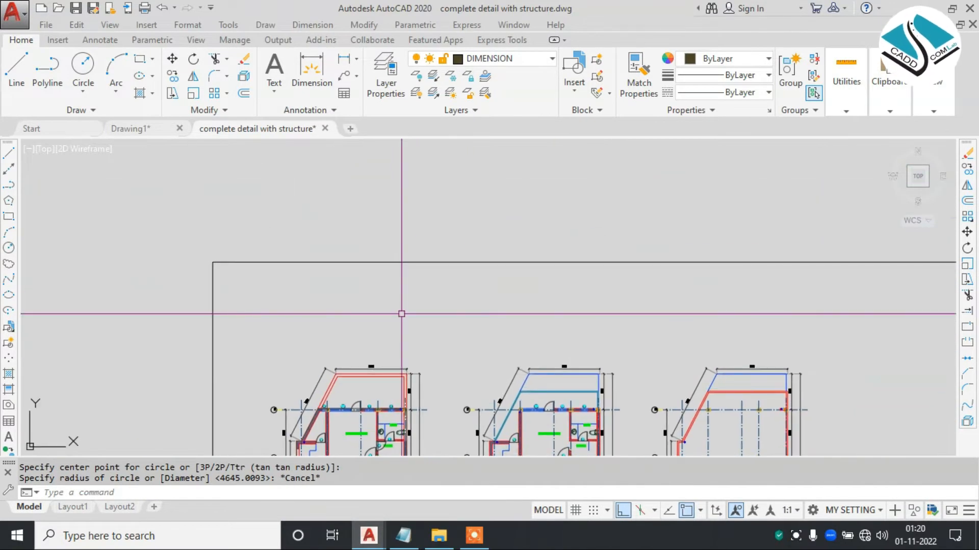
- Draw two overlapping circles above the plans' border rectangle, the first about 6503 in radius and the second larger
type("c")
key("Return")
scroll(399, 312, "up", 5)
scroll(437, 273, "up", 1)
left_click(420, 254)
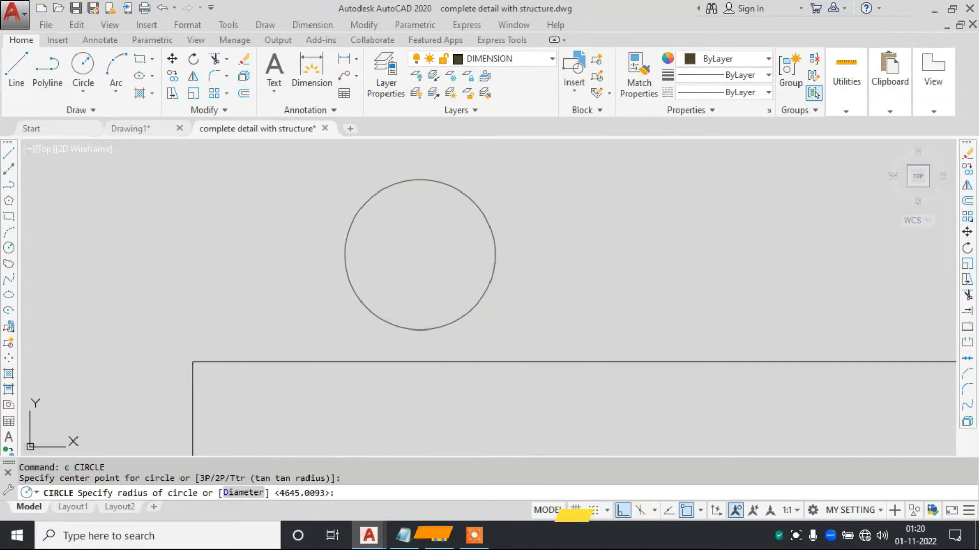
left_click(495, 310)
key("Escape")
key("Return")
left_click(516, 237)
left_click(452, 321)
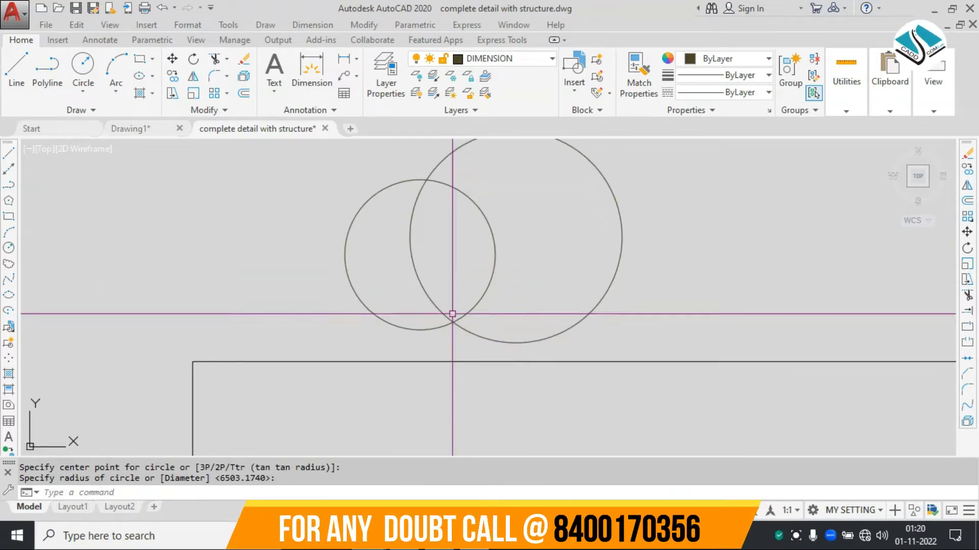
middle_click_drag(452, 315, 393, 341)
- Hatch the larger circle above the border rectangle with the ANSI32 pattern
type("h")
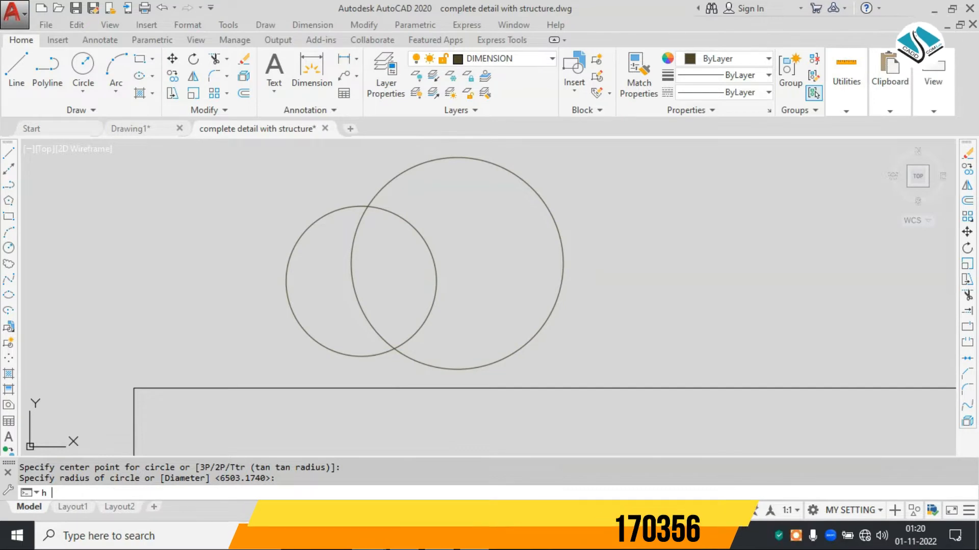
key("Return")
left_click(292, 77)
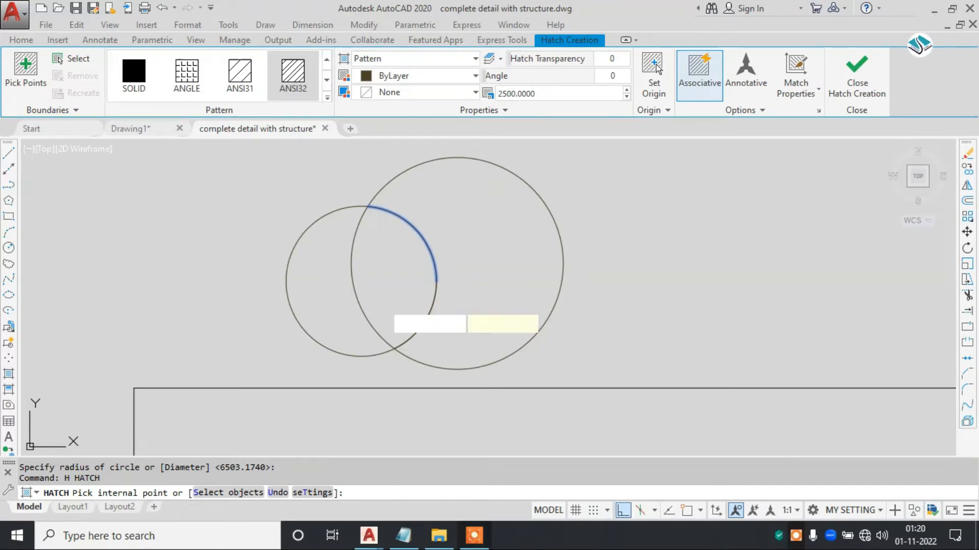
scroll(443, 305, "down", 6)
key("Escape")
left_click(444, 305)
key("Escape")
key("Escape")
key("Escape")
- Switch to Drawing1 and draw two overlapping circles below the CADDCOM LAB label, the first about 0'-4 3/16" in radius and the second slightly larger
left_click(158, 132)
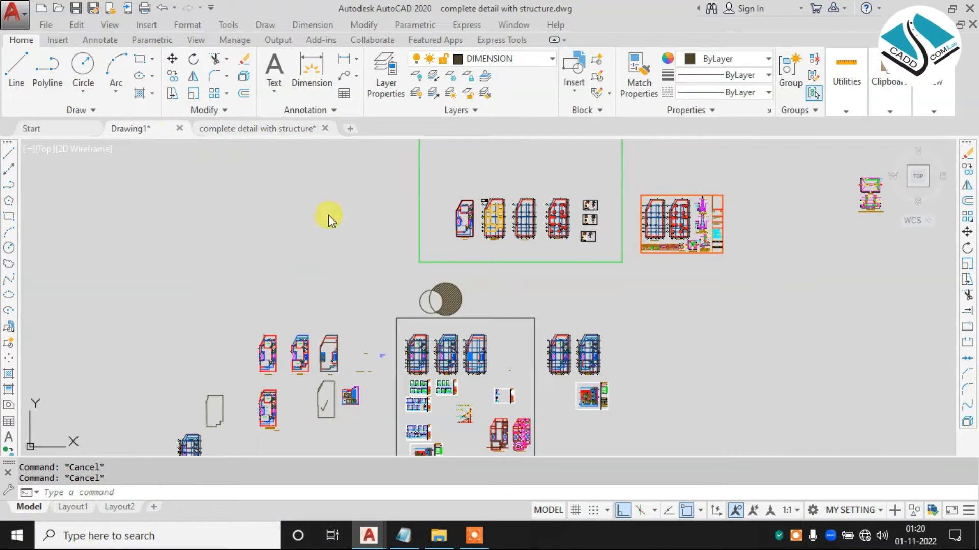
type("c")
key("Return")
left_click(411, 371)
left_click(439, 432)
key("Return")
left_click(516, 363)
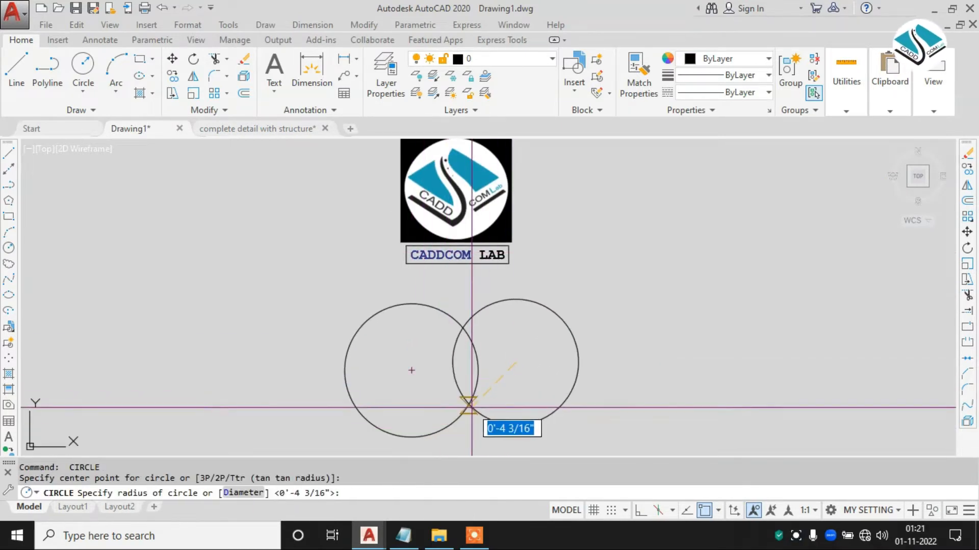
left_click(461, 416)
middle_click_drag(476, 377, 444, 356)
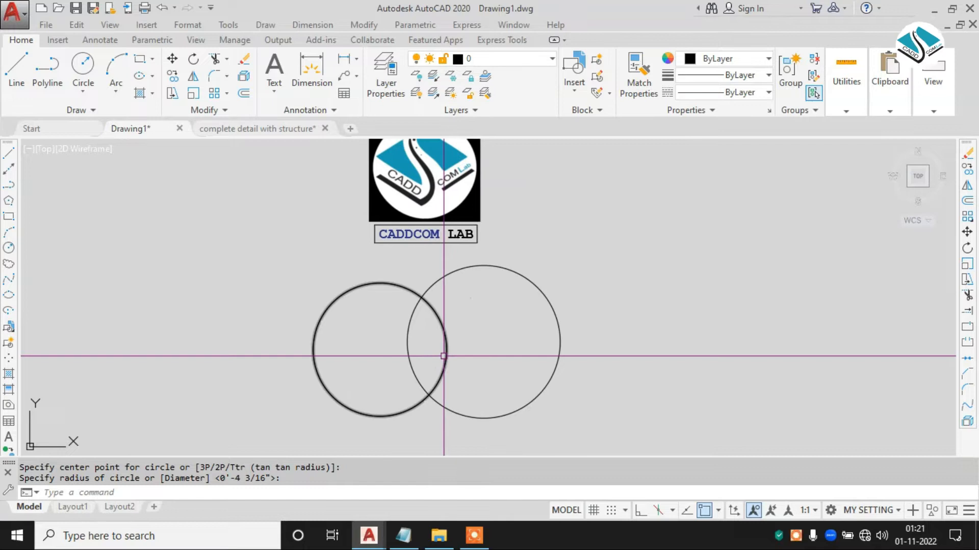
- Hatch the larger circle with the ANSI32 pattern in orange colour 205,105,40
type("h")
key("Return")
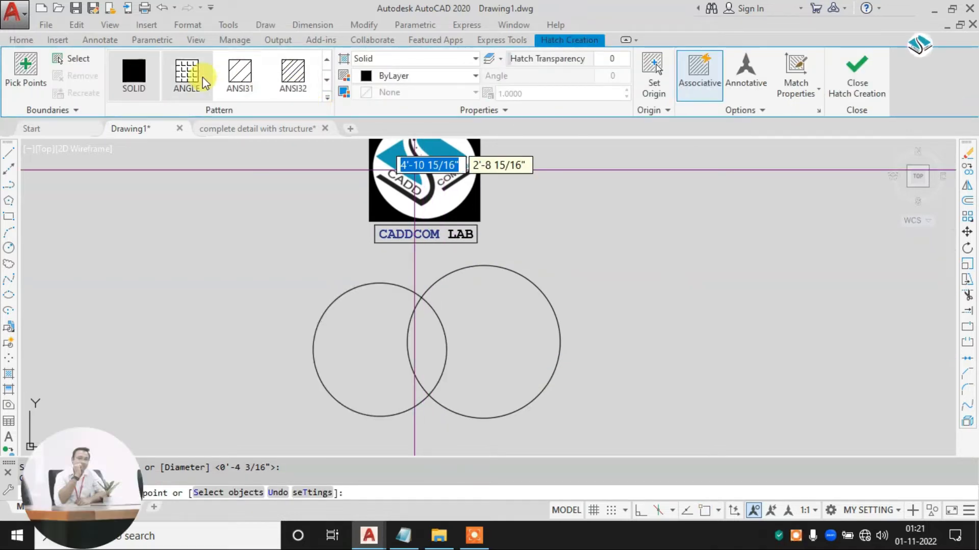
left_click(293, 74)
left_click(514, 319)
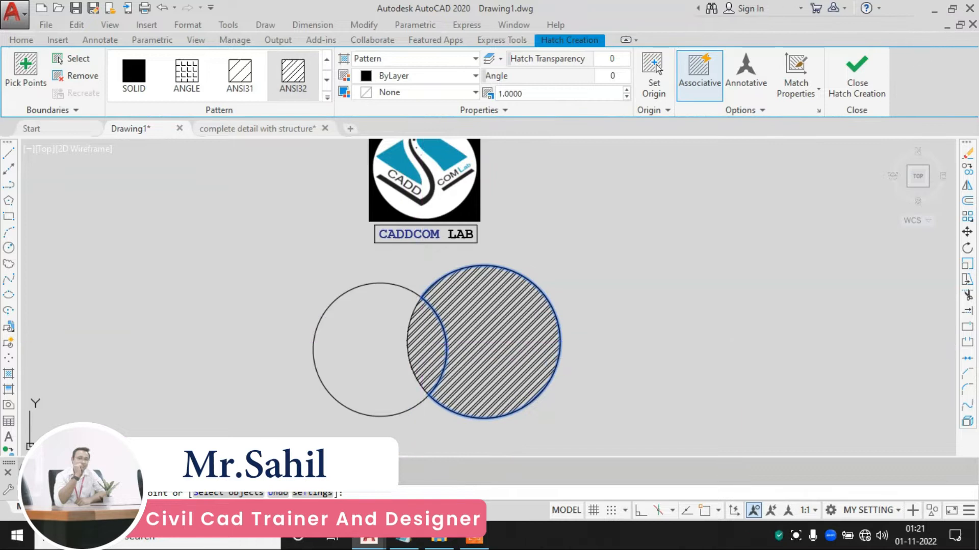
scroll(502, 306, "up", 2)
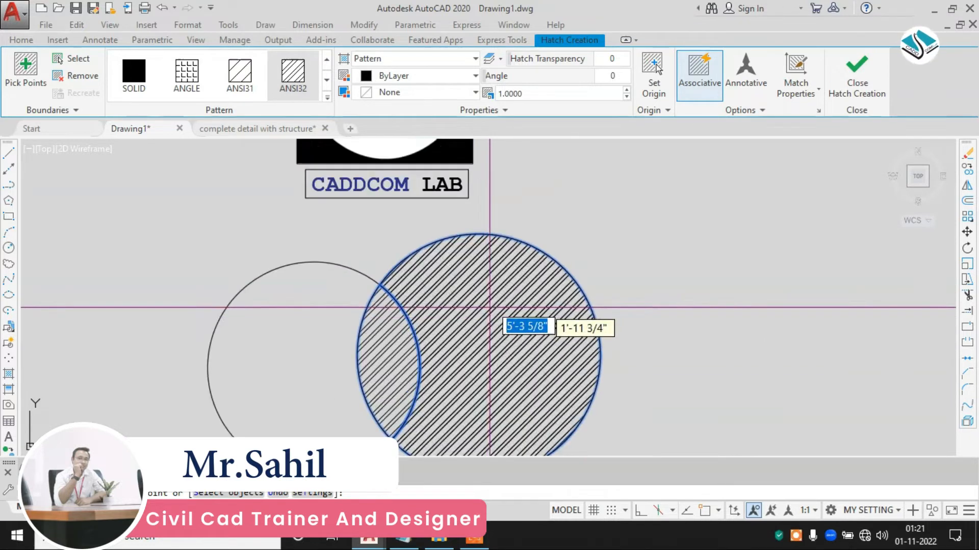
left_click(435, 76)
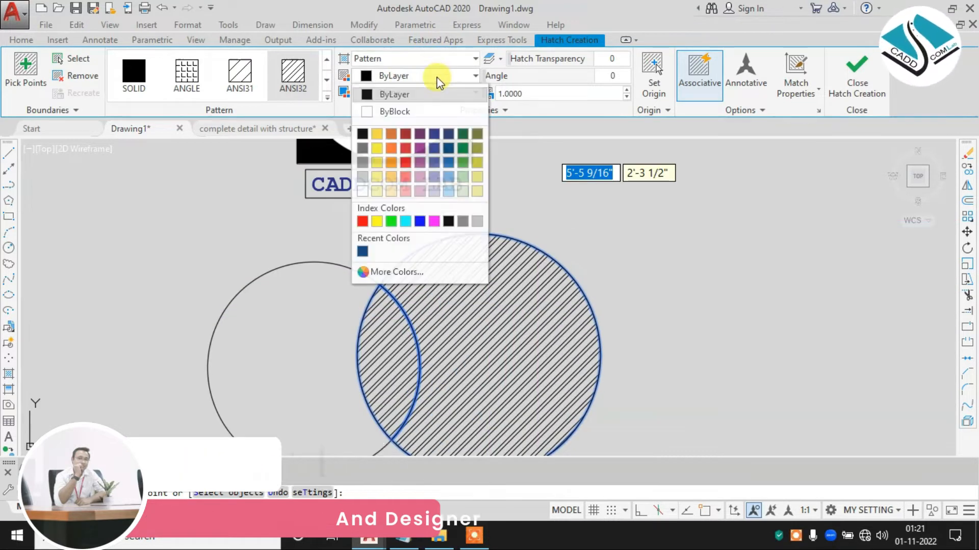
left_click(393, 135)
key("Return")
- Hatch the whole smaller circle, selected as the boundary object, with the ANGLE pattern in blue colour 41,49,137
type("h")
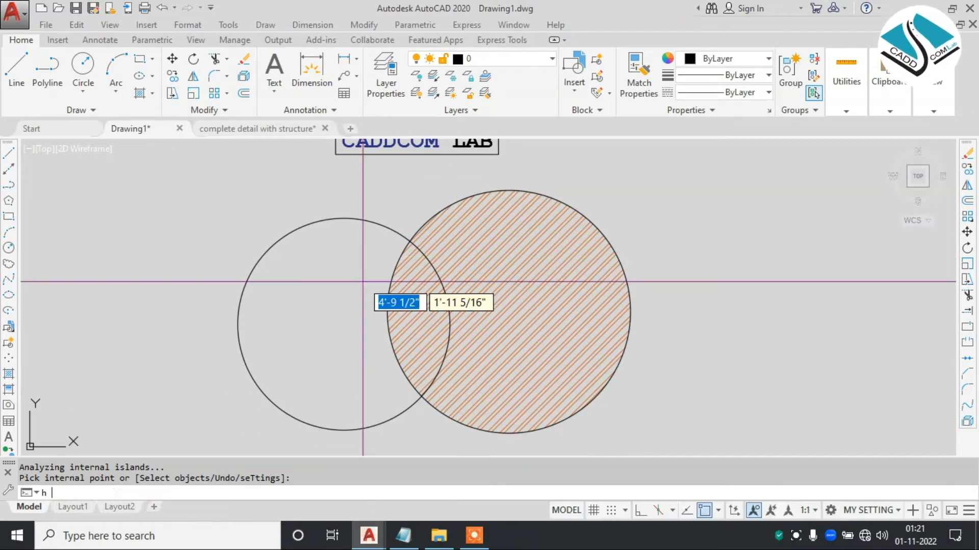
key("Return")
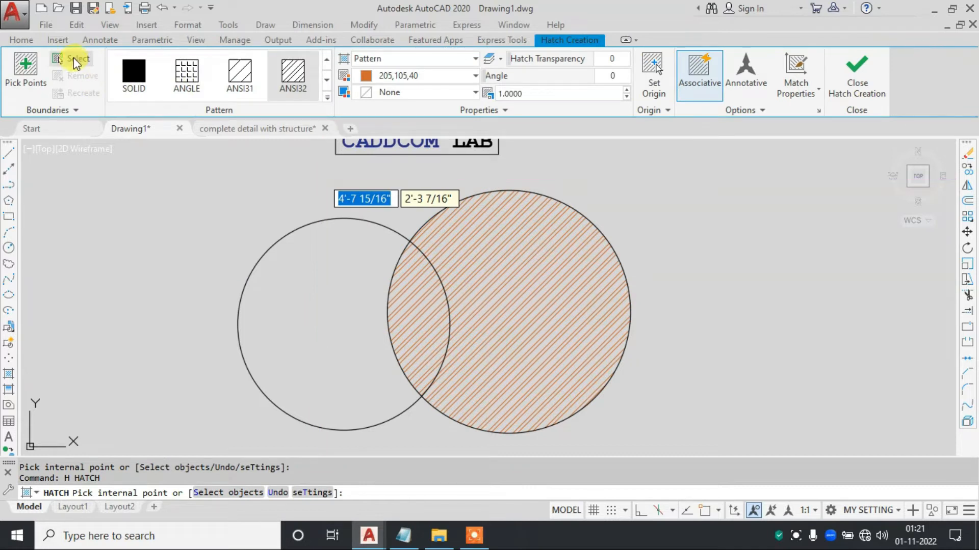
left_click(76, 60)
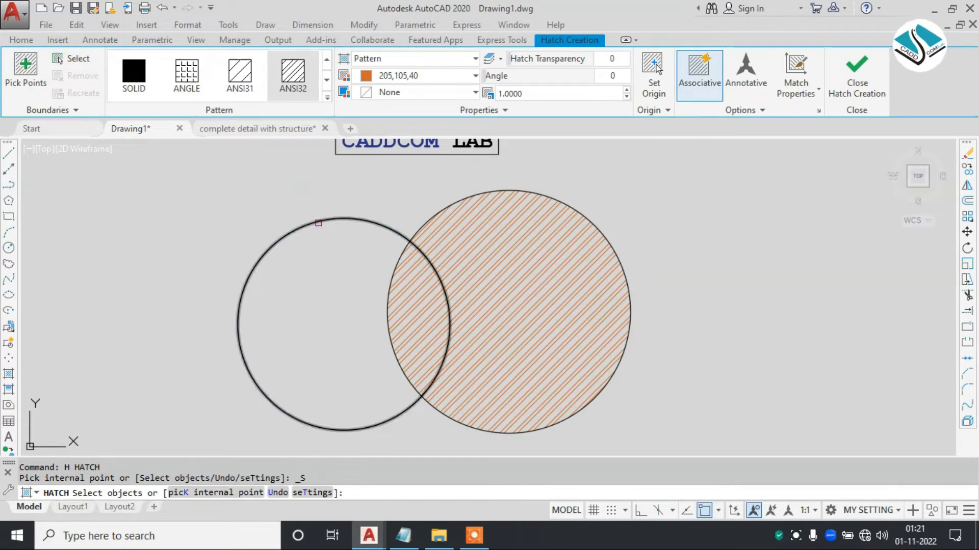
left_click(318, 223)
left_click(239, 72)
left_click(196, 75)
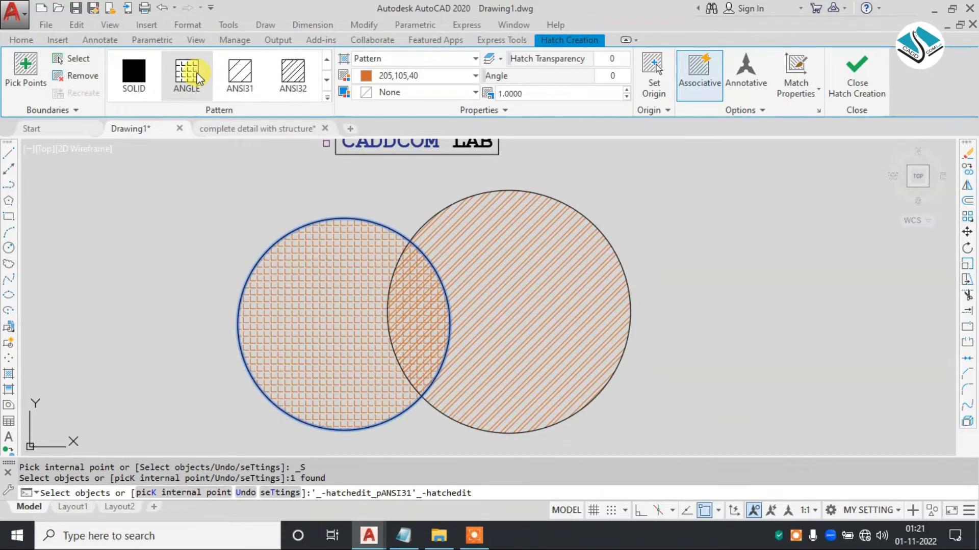
left_click(388, 77)
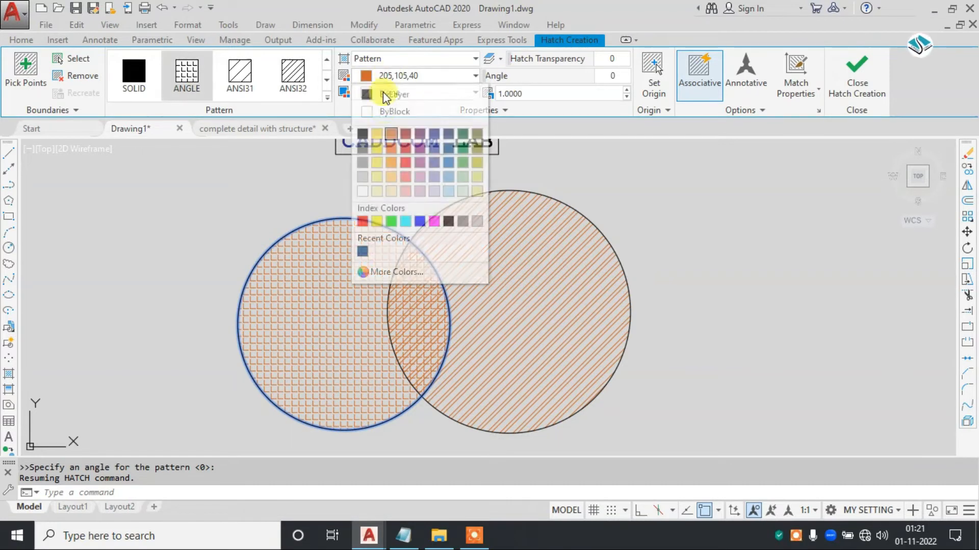
left_click(435, 132)
left_click(862, 95)
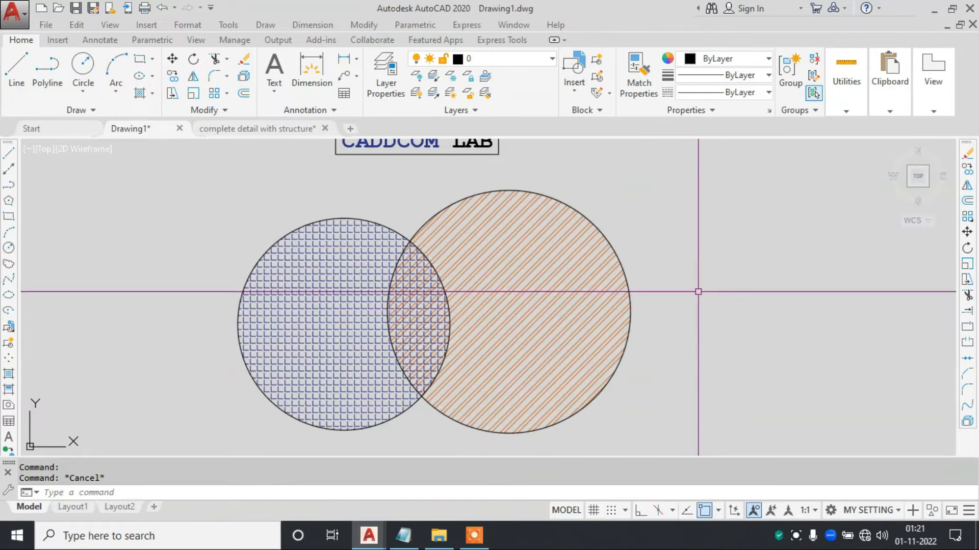
- Examine the overlap of the two hatches, selecting the smaller circle's ANGLE hatch and clearing the selection
scroll(647, 279, "up", 2)
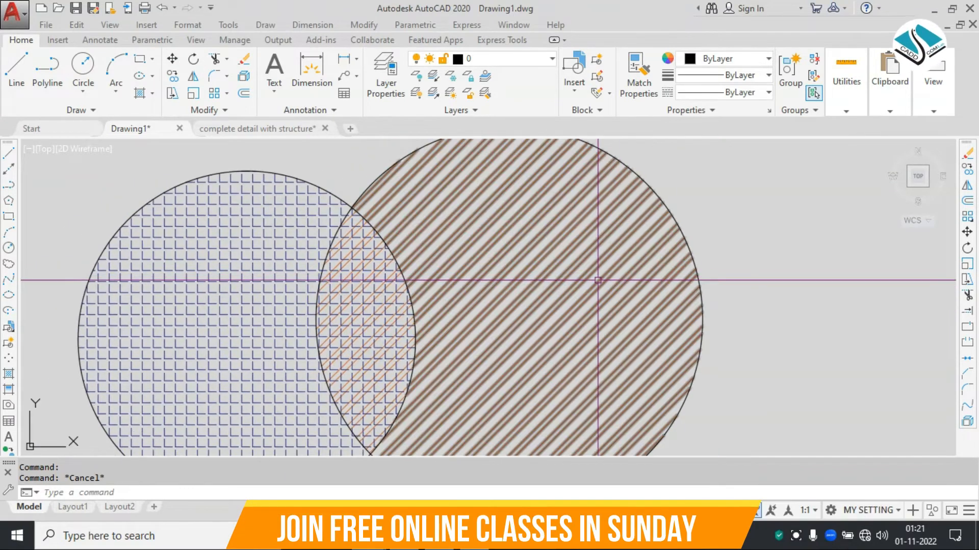
scroll(350, 255, "up", 4)
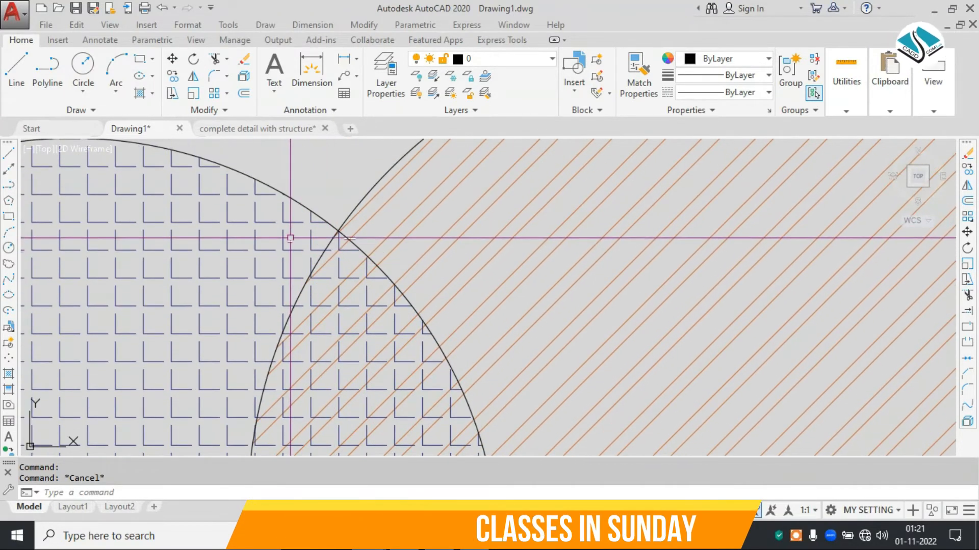
left_click(289, 238)
scroll(337, 268, "up", 3)
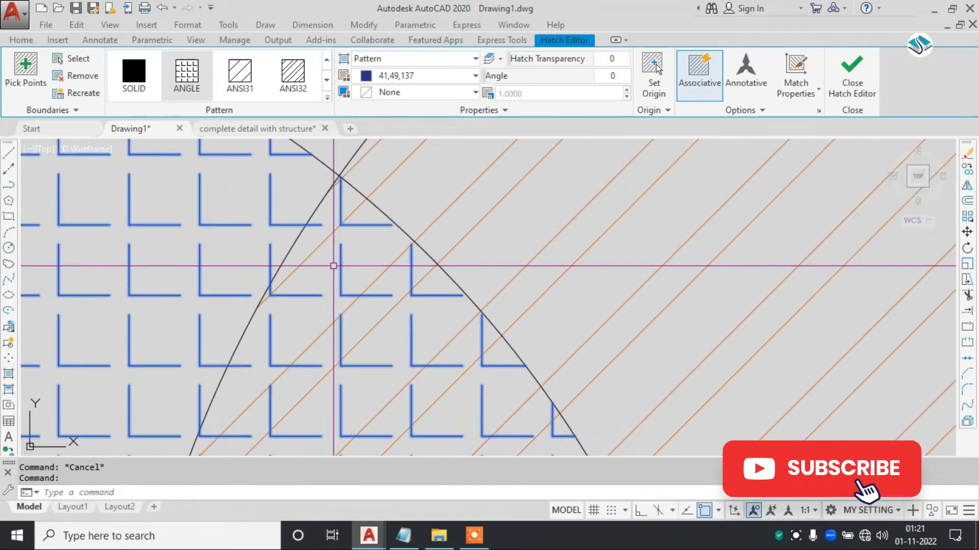
key("Escape")
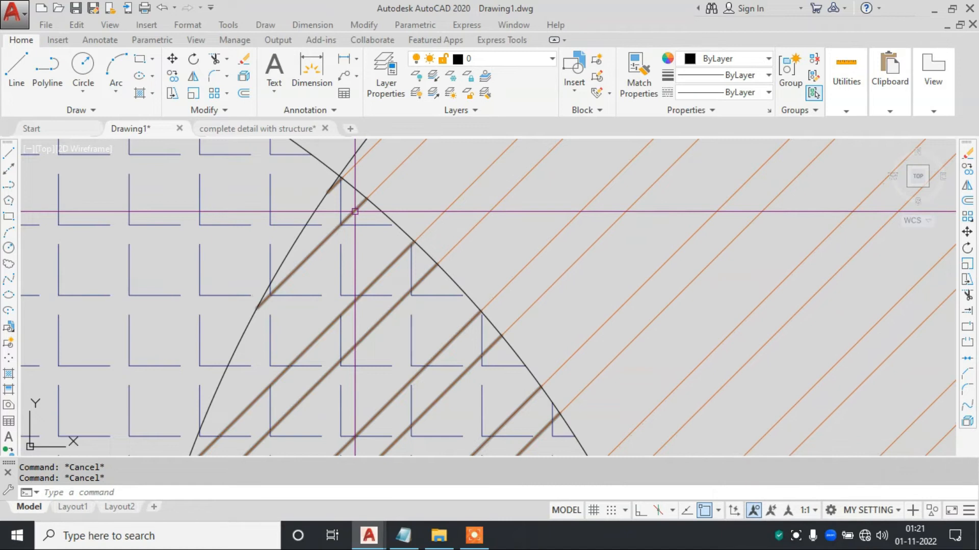
- Erase both stacked orange ANSI32 hatches from the larger circle and from its overlap with the smaller circle
scroll(354, 211, "down", 2)
scroll(355, 211, "down", 2)
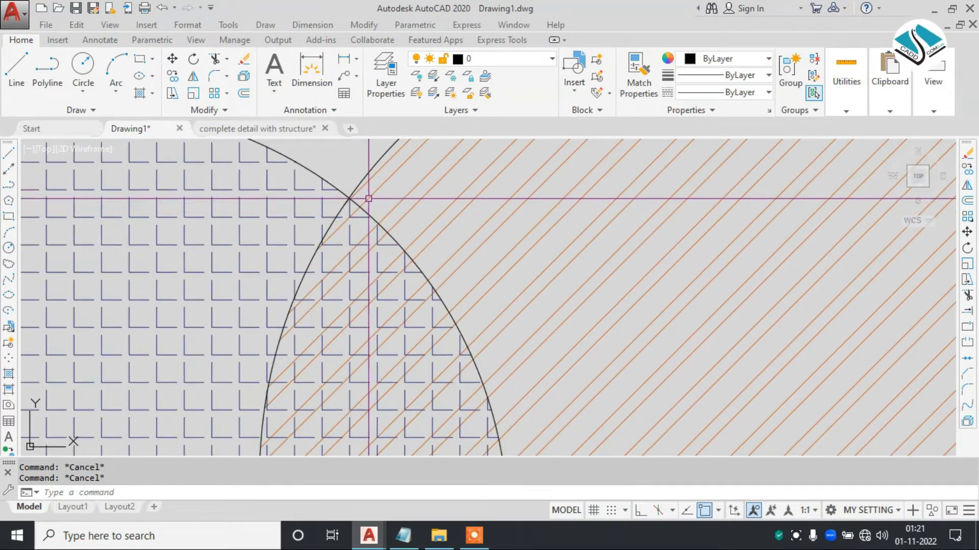
left_click(378, 186)
key("e")
key("Return")
scroll(350, 225, "up", 2)
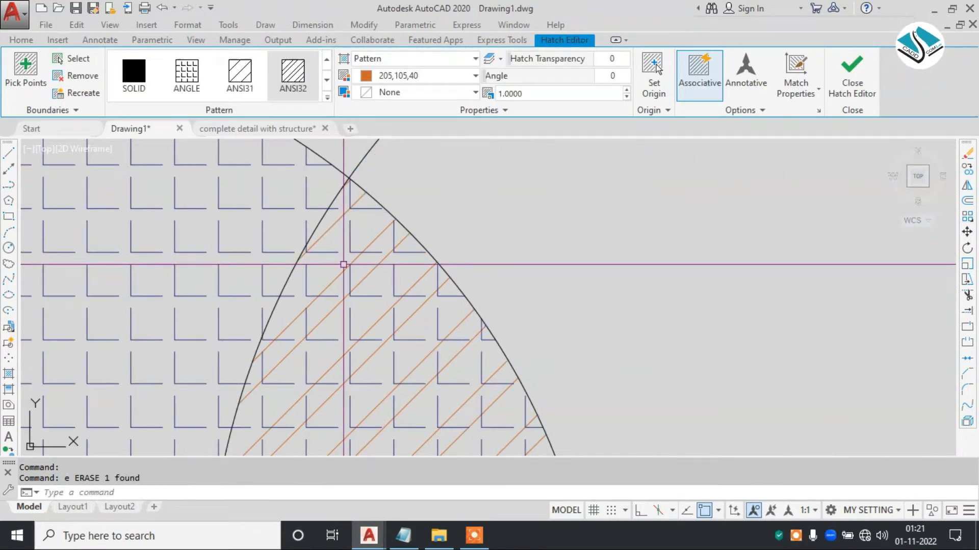
left_click(383, 232)
type("e")
key("Return")
scroll(362, 232, "down", 2)
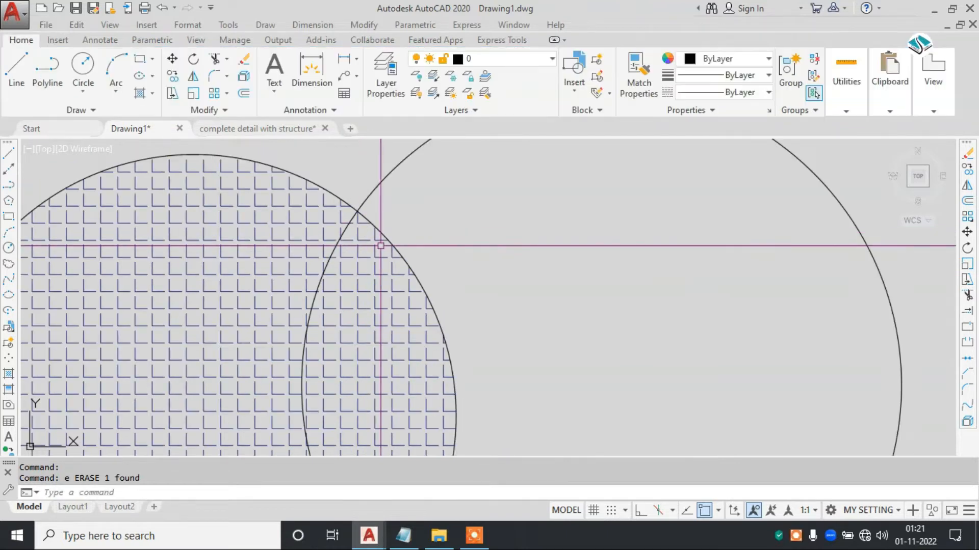
- Hatch the whole larger circle, selected as the boundary object, with the ANSI32 pattern in blue 41,49,137
scroll(381, 246, "down", 2)
type("h")
key("Return")
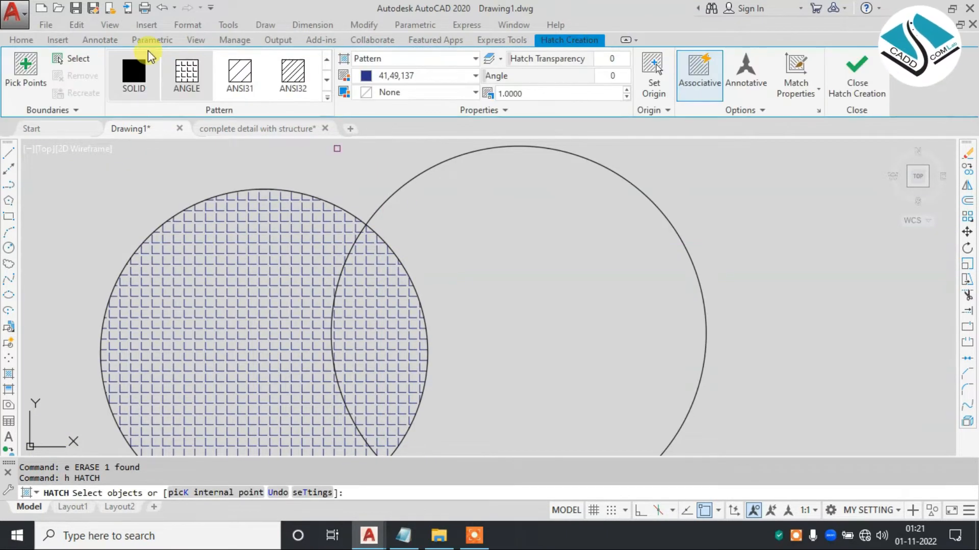
left_click(71, 58)
left_click(422, 174)
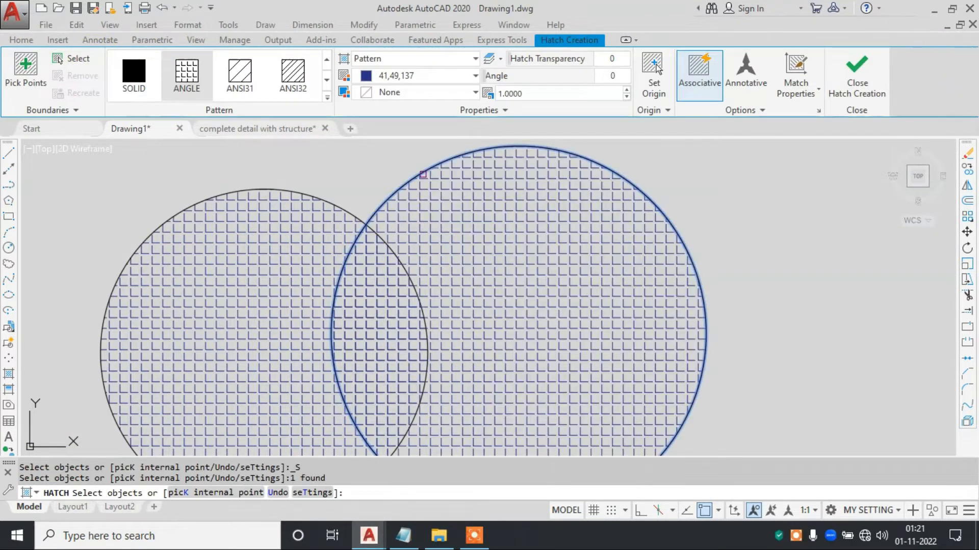
left_click(293, 73)
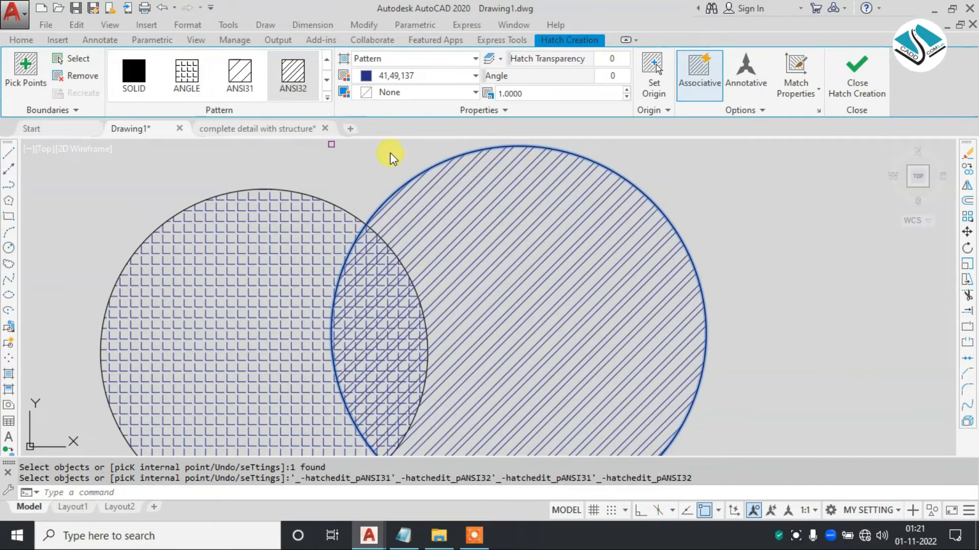
left_click(851, 81)
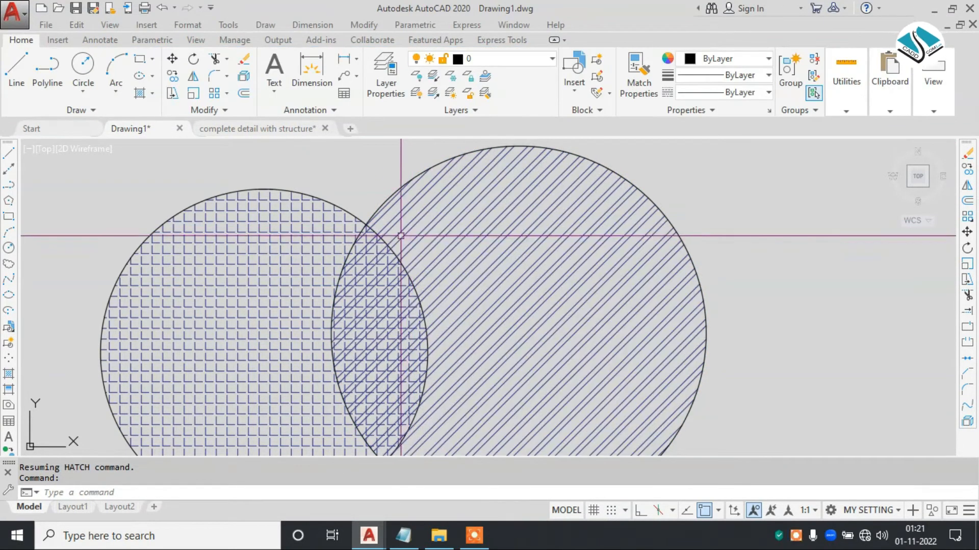
- Set the scale of the smaller circle's ANGLE hatch to 0.5
scroll(355, 234, "up", 2)
scroll(410, 230, "down", 3)
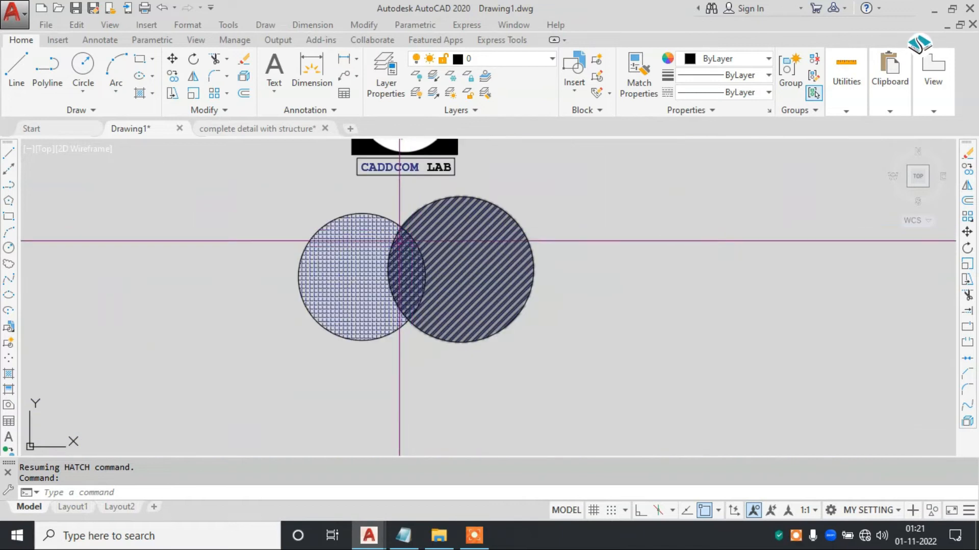
scroll(411, 224, "up", 3)
key("Escape")
key("Escape")
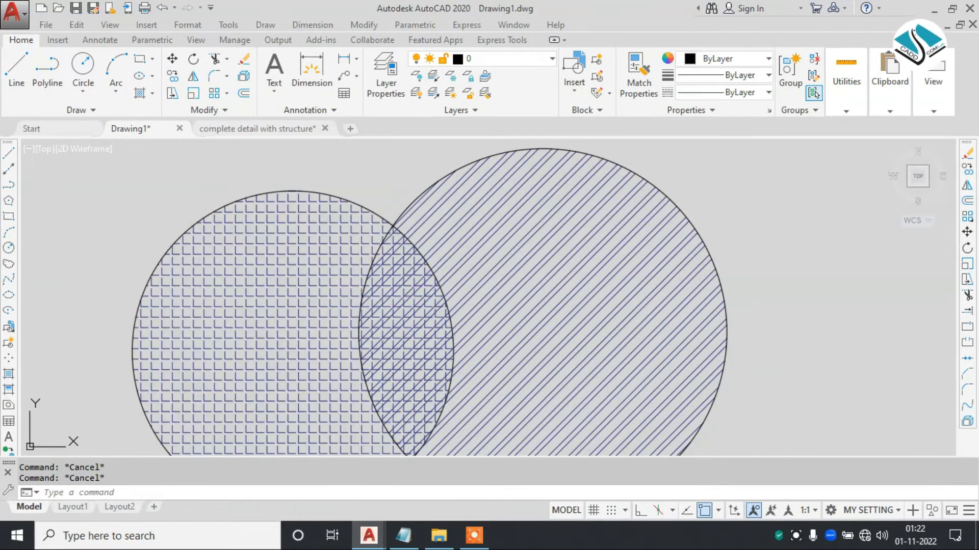
left_click(347, 285)
left_click(537, 94)
type("0")
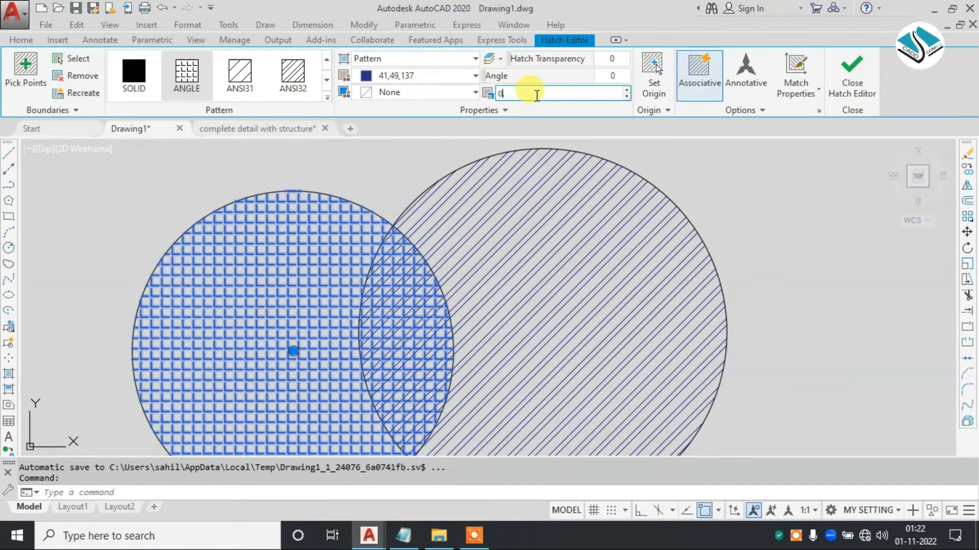
type(".5")
left_click(852, 74)
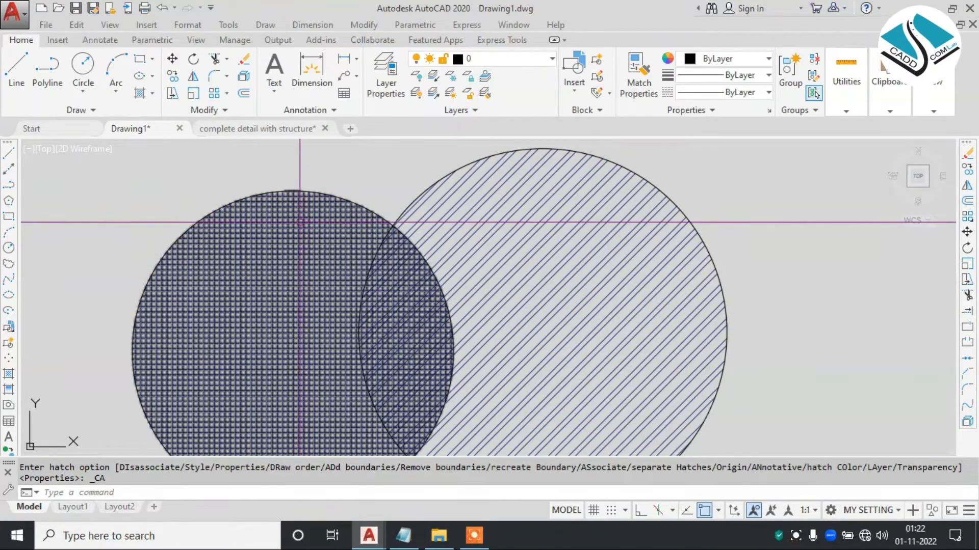
- Send the smaller circle together with its ANGLE hatch to the back of the draw order
scroll(301, 221, "up", 2)
scroll(296, 189, "up", 2)
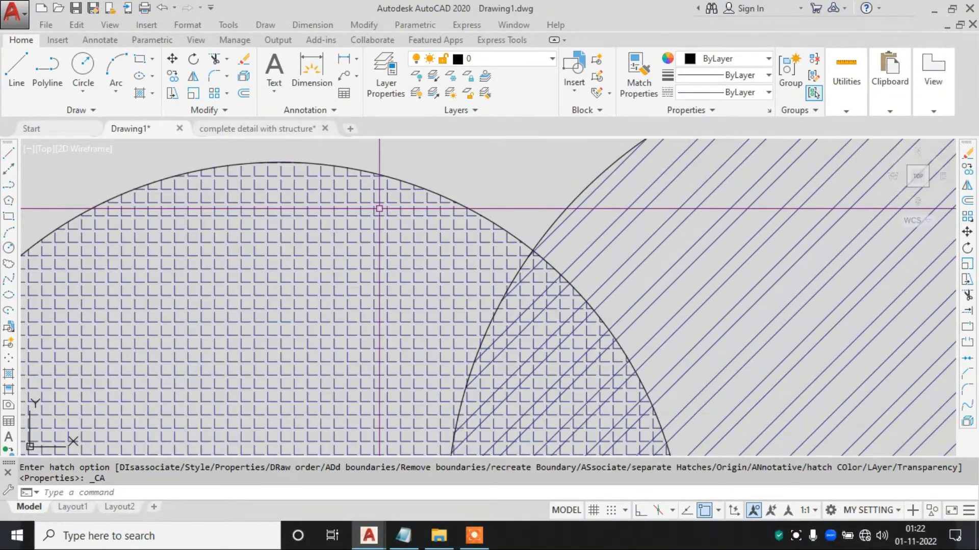
scroll(584, 231, "down", 1)
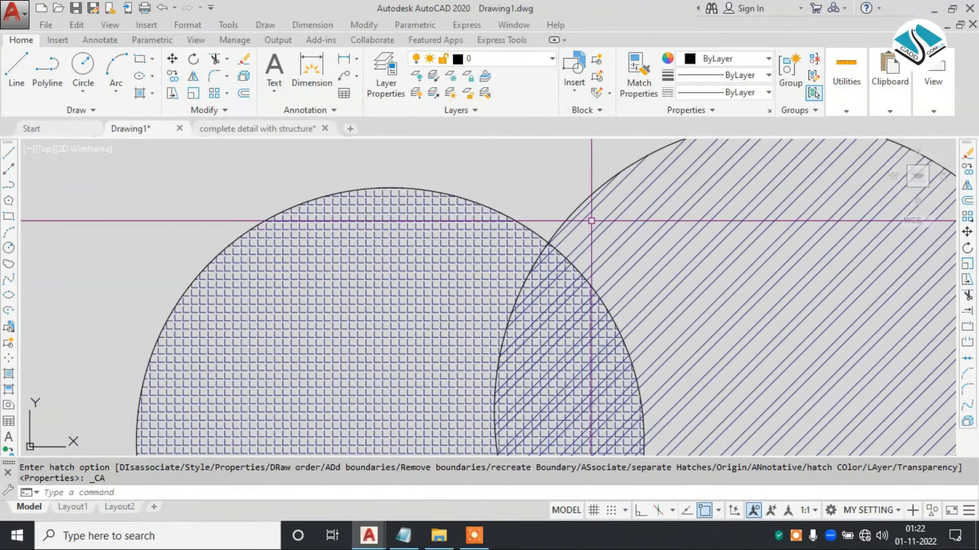
scroll(586, 220, "down", 4)
left_click(386, 201)
left_click(310, 254)
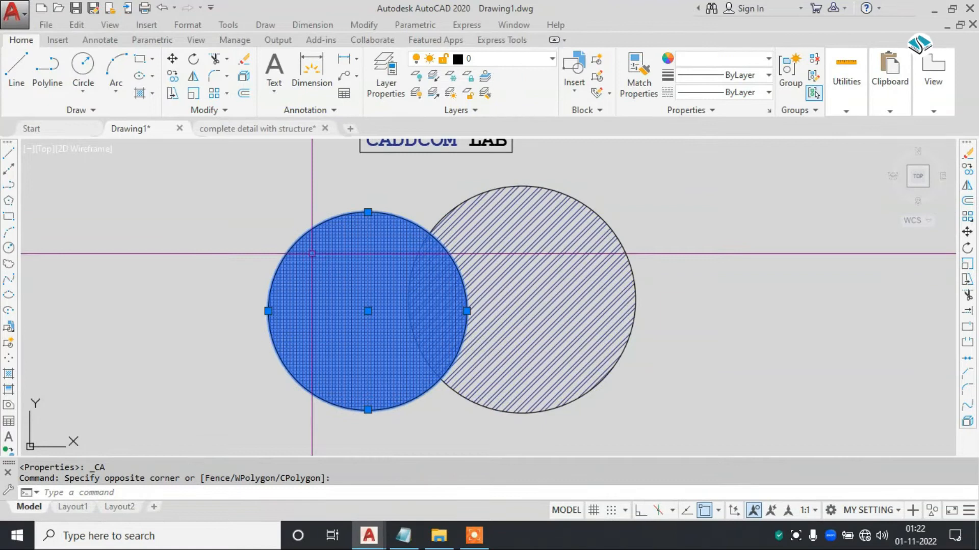
right_click(299, 181)
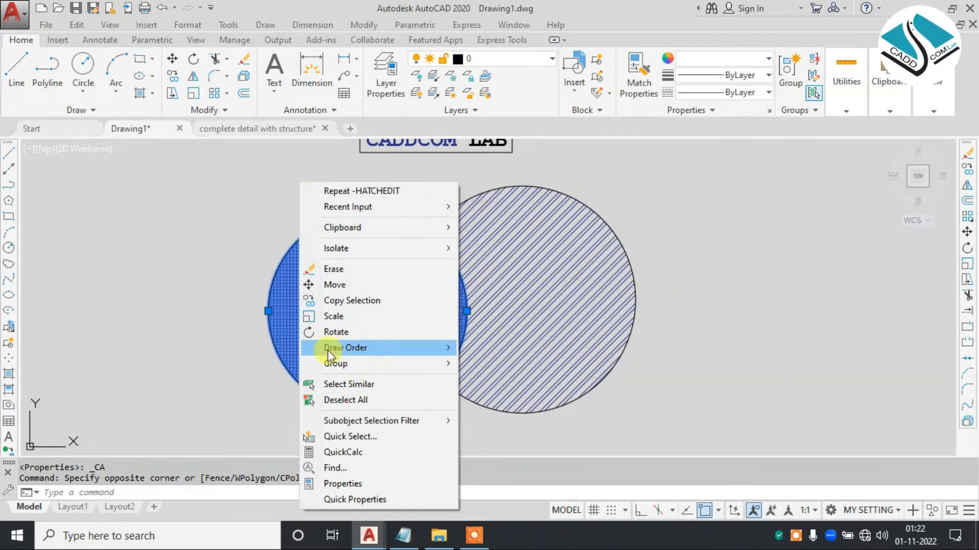
mouse_move(349, 347)
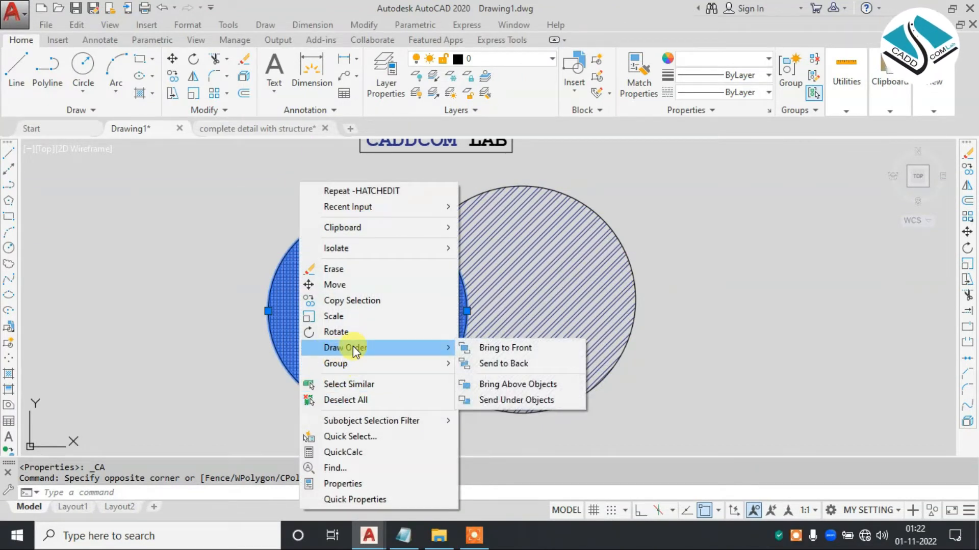
left_click(528, 363)
- Examine how the two hatches overlap where the circles cross, selecting the larger circle's hatch and clearing the selection
scroll(367, 311, "up", 4)
scroll(541, 202, "up", 5)
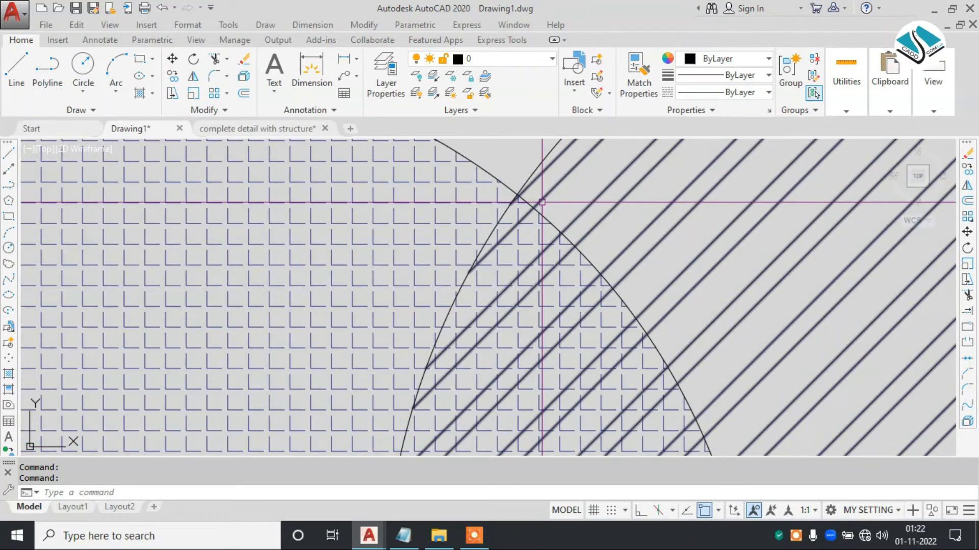
scroll(541, 203, "up", 6)
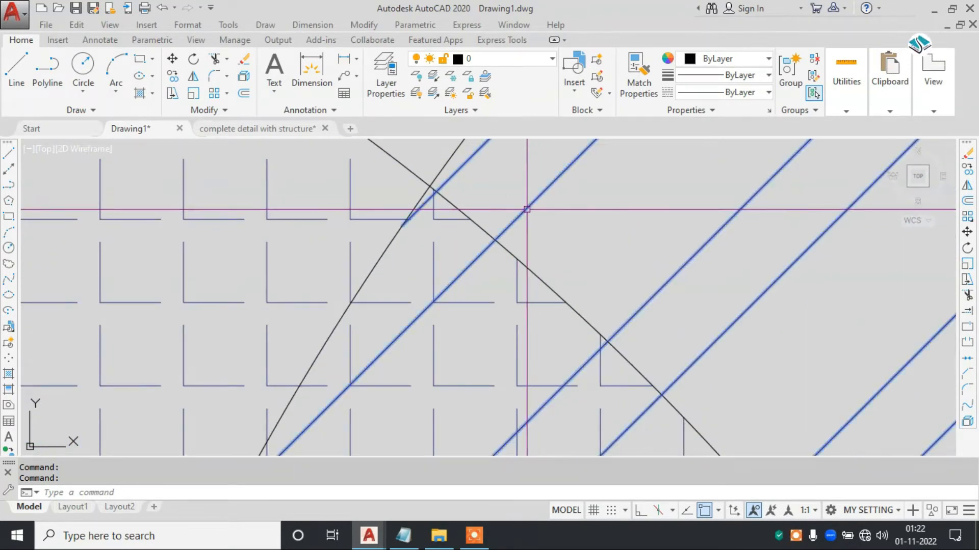
left_click(527, 209)
key("Escape")
key("Escape")
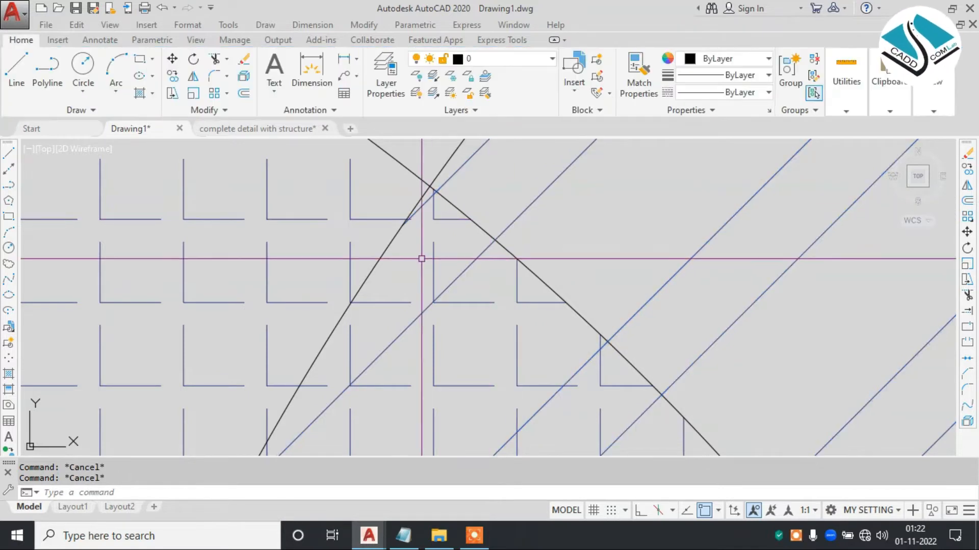
- Erase both overlapping circles together with their hatches
scroll(434, 252, "down", 10)
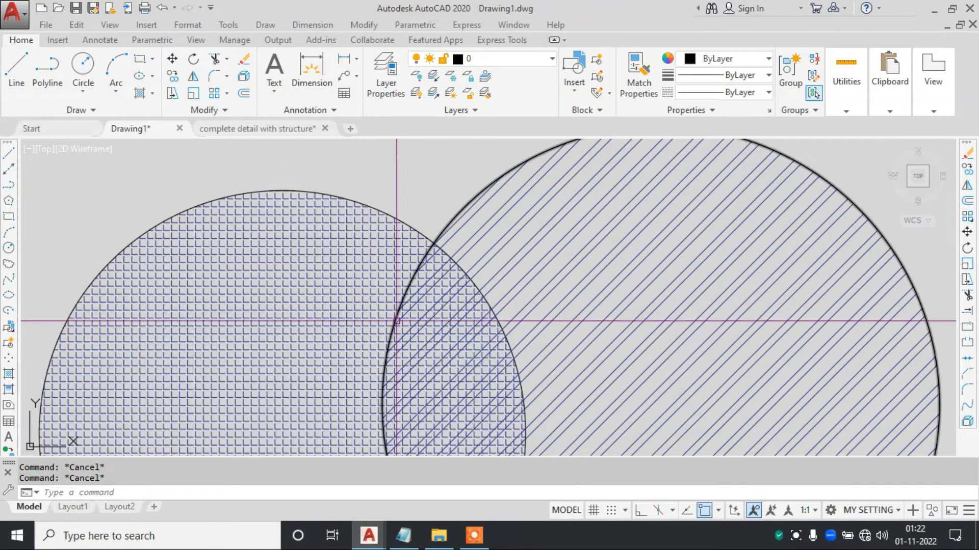
left_click(575, 260)
left_click(293, 360)
type("e")
key("Return")
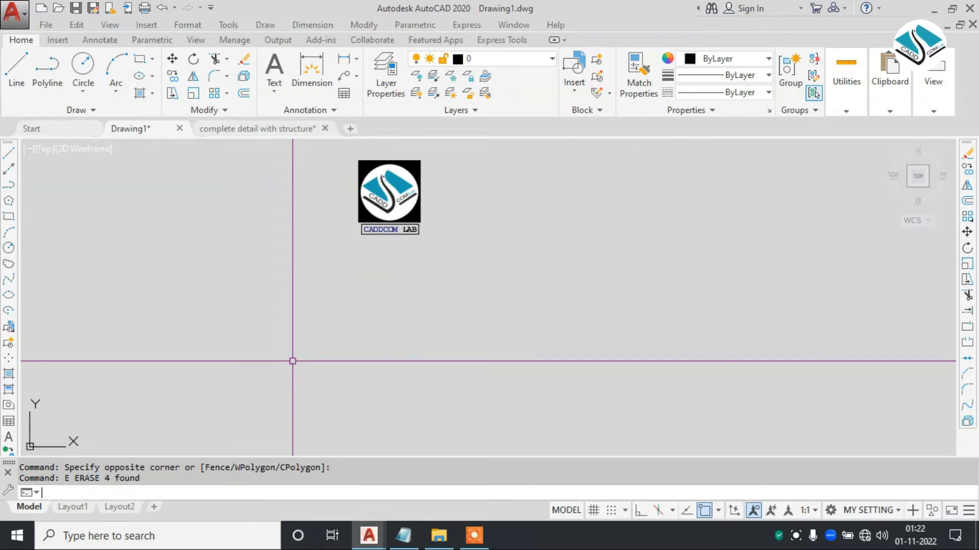
- Draw two overlapping circles side by side below the CADDCOM LAB label, the right-hand one larger
type("c")
key("Return")
left_click(397, 316)
left_click(467, 327)
key("Return")
left_click(496, 304)
left_click(444, 365)
key("Escape")
- Draw a smaller circle overlapping the middle circle's left side and a larger circle overlapping the group from below
key("Return")
left_click(309, 328)
left_click(363, 362)
key("Return")
left_click(385, 424)
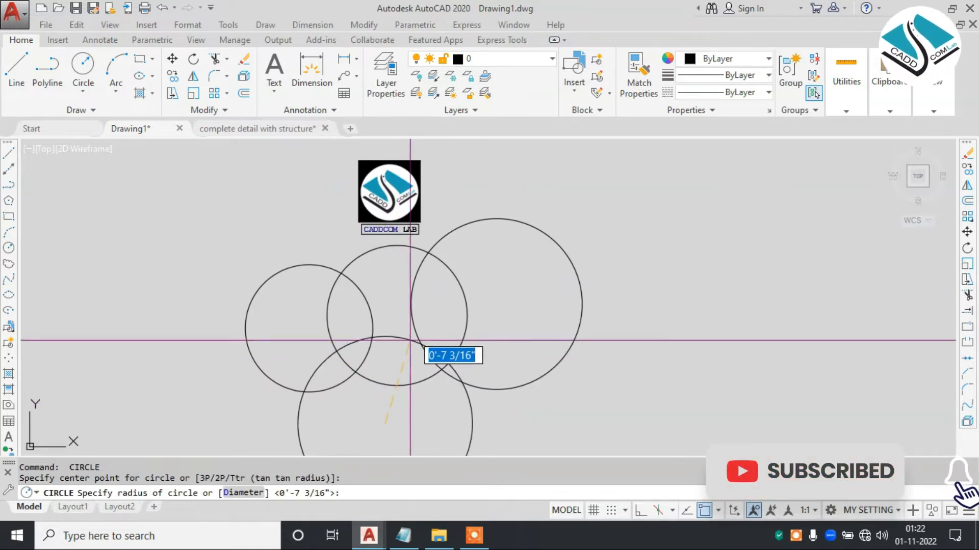
left_click(416, 332)
key("Escape")
type("h")
key("Return")
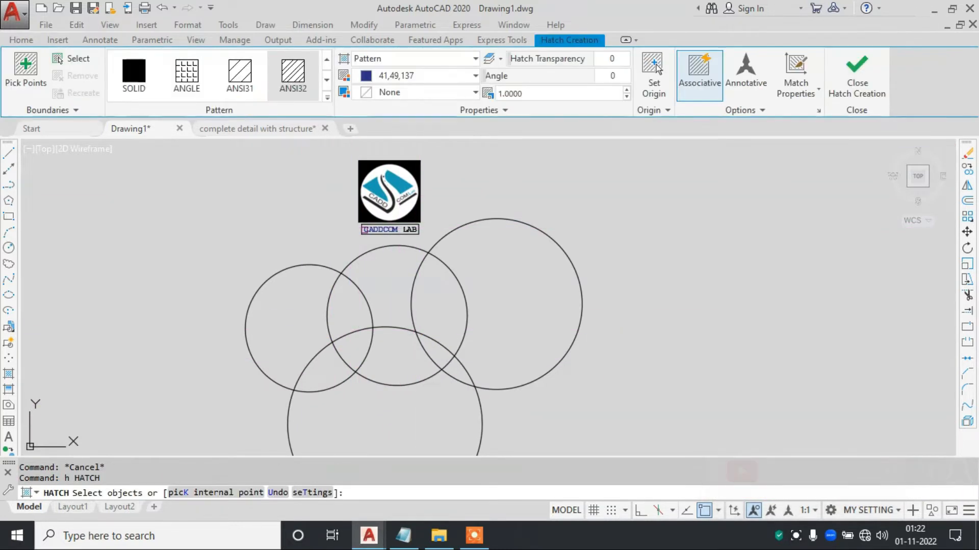
key("Escape")
- Fill the whole right-hand circle with a GR_LINEAR gradient from yellow 248,215,49 to orange 205,105,40
type("gd")
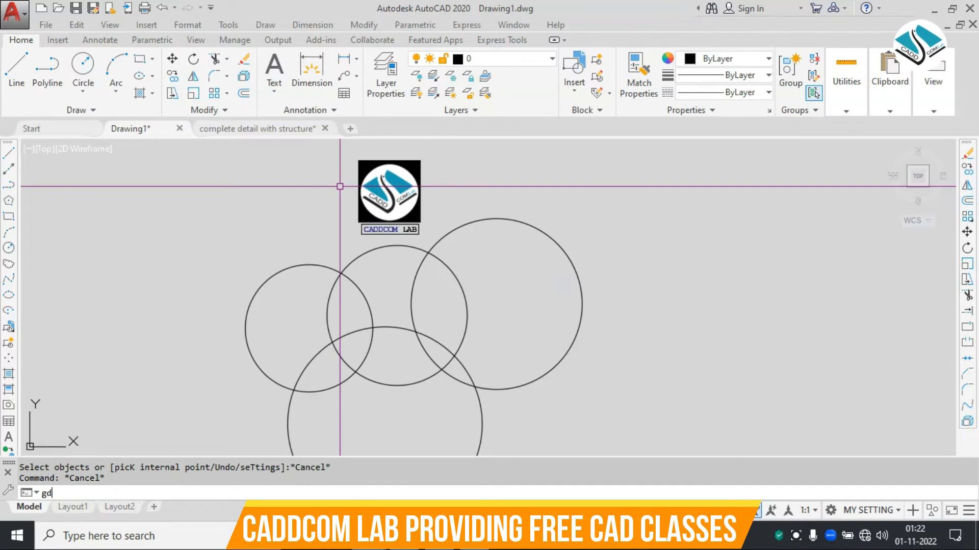
key("Return")
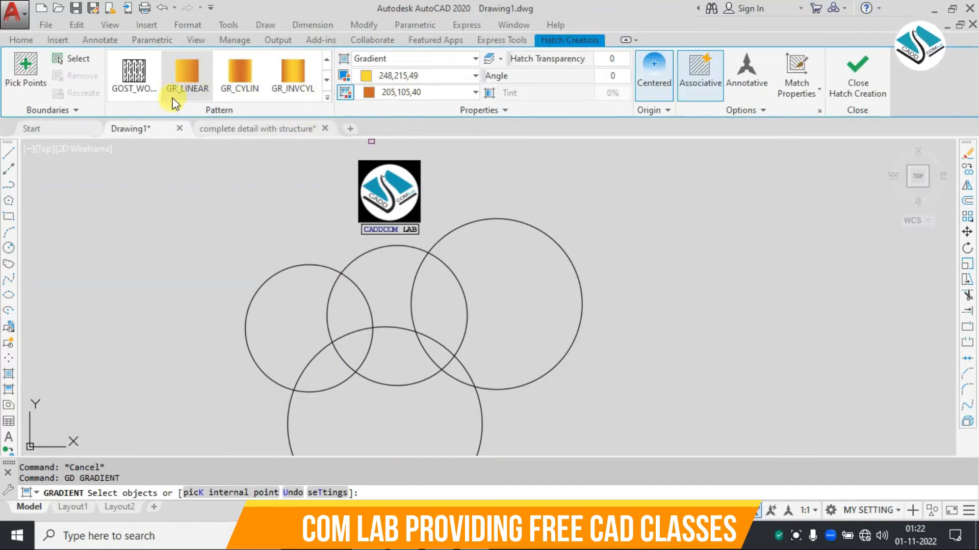
left_click(71, 59)
left_click(513, 222)
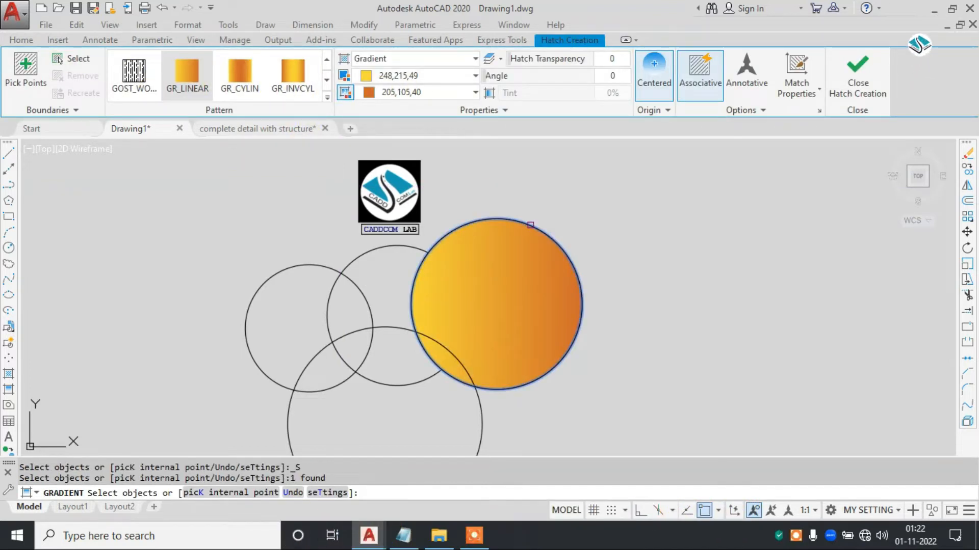
key("Return")
- Fill the middle circle with a GR_LINEAR gradient using blue 41,49,137 for both colours
type("gd GRADIENT")
key("Return")
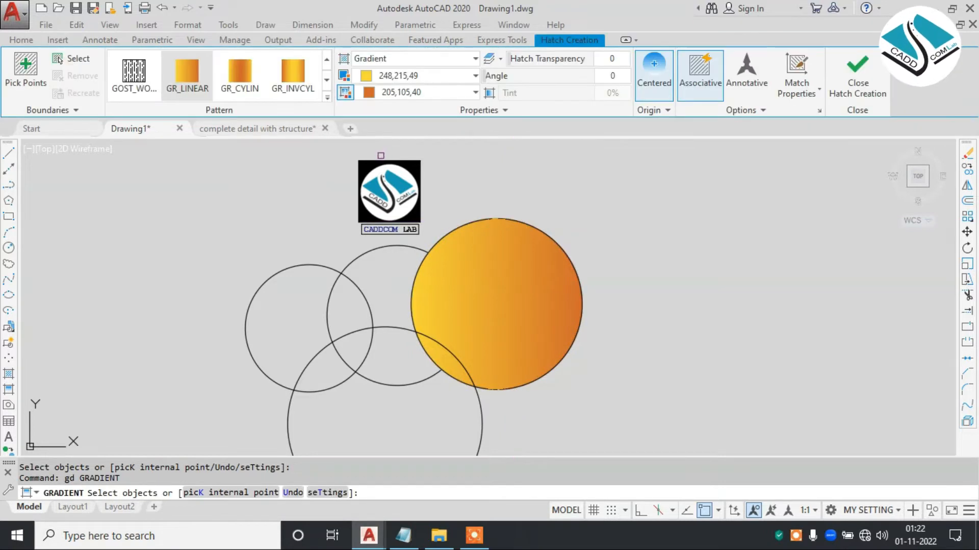
left_click(398, 76)
left_click(432, 95)
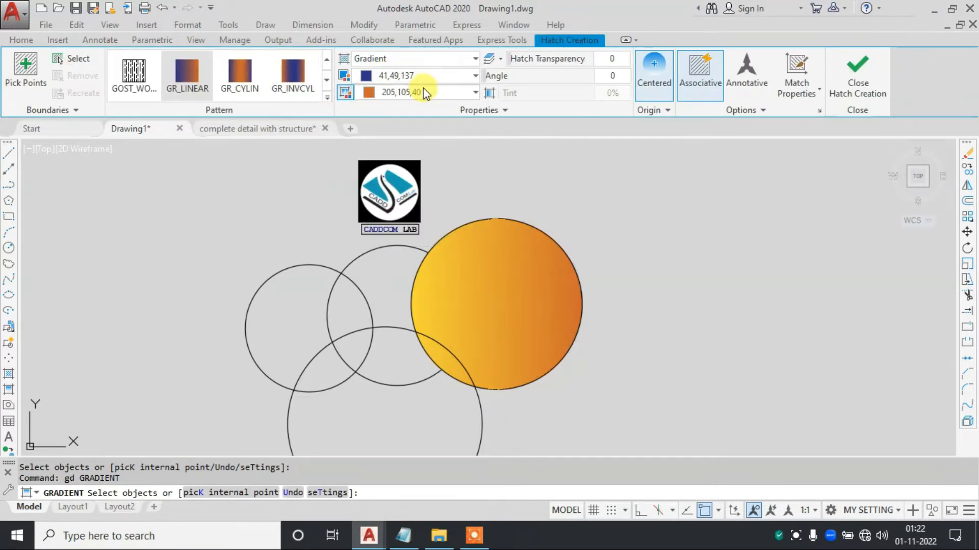
left_click(419, 92)
left_click(436, 113)
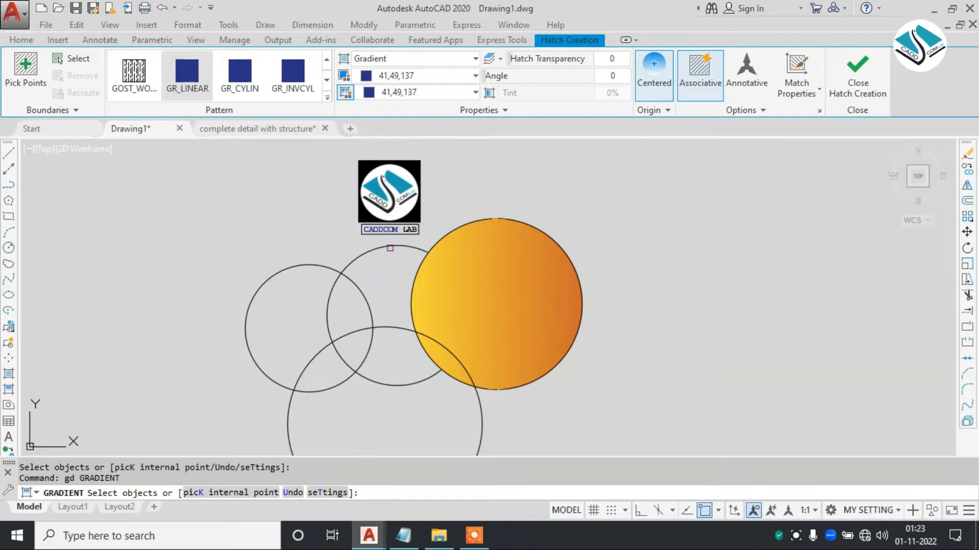
left_click(390, 248)
key("Return")
- Fill the left-hand circle with a GR_LINEAR gradient from blue 39,118,187 to light green 175,217,170
type("gd")
key("Return")
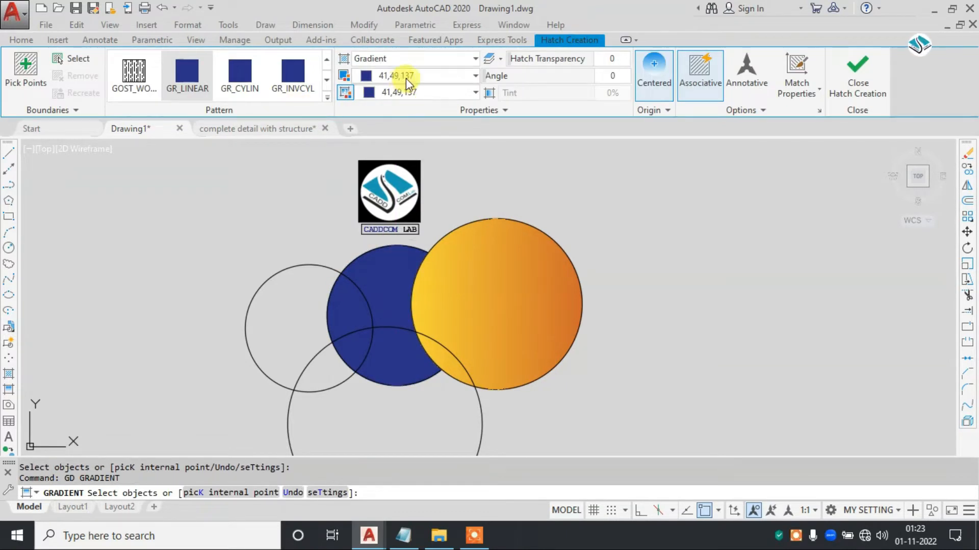
left_click(405, 78)
left_click(449, 126)
left_click(427, 90)
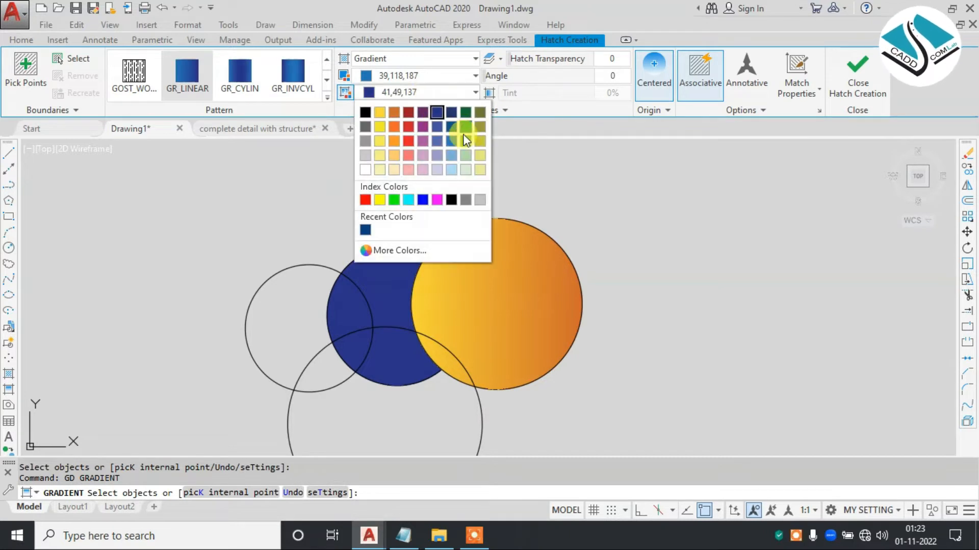
left_click(465, 155)
left_click(319, 264)
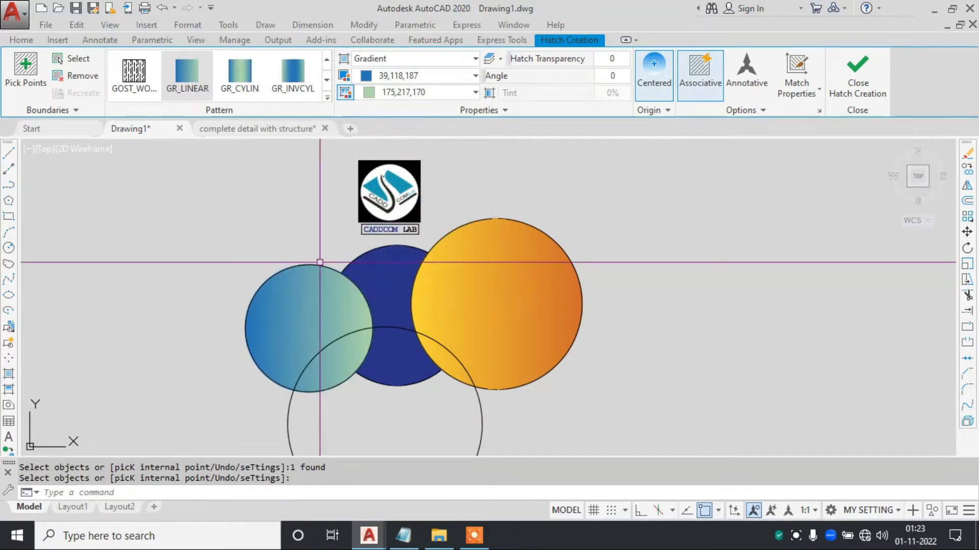
key("Return")
type("g")
key("Return")
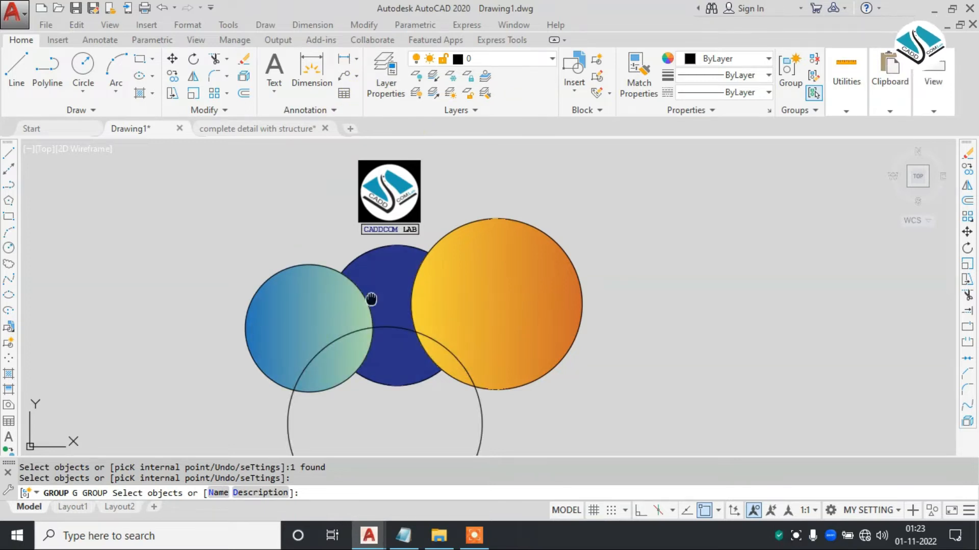
middle_click_drag(369, 299, 359, 282)
key("Escape")
- Fill the large lower circle with a GR_LINEAR gradient from orange 248,153,30 to olive 114,116,48
type("gd")
key("Return")
left_click(443, 77)
left_click(391, 124)
left_click(408, 94)
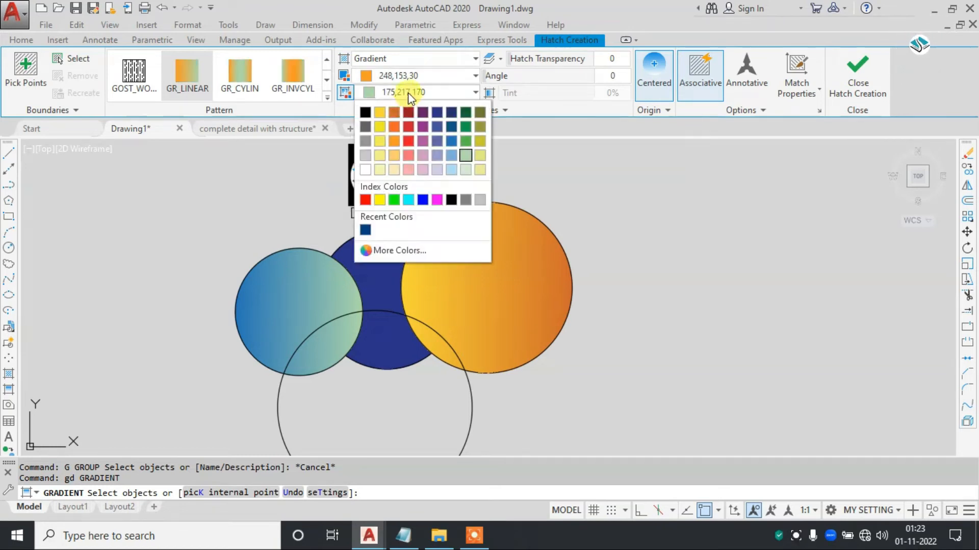
left_click(394, 141)
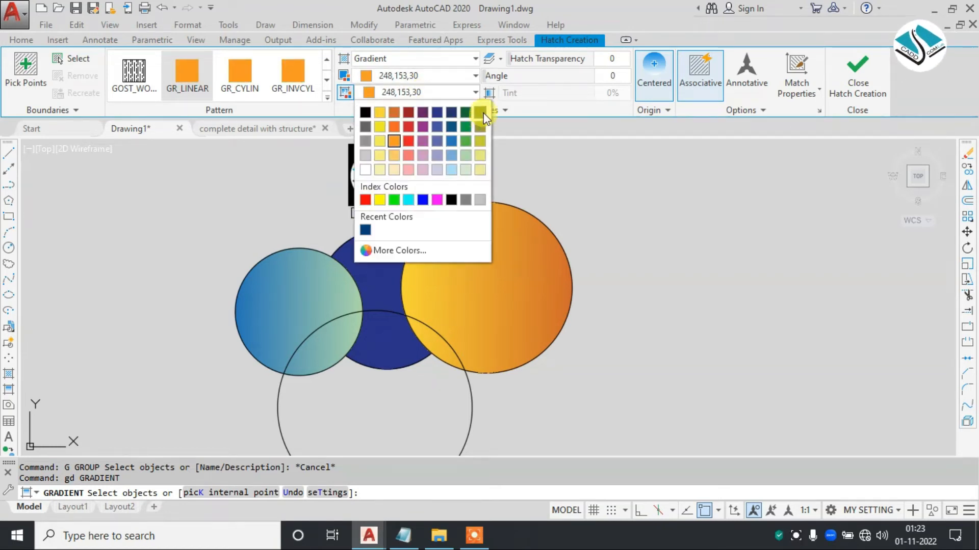
left_click(480, 111)
left_click(466, 431)
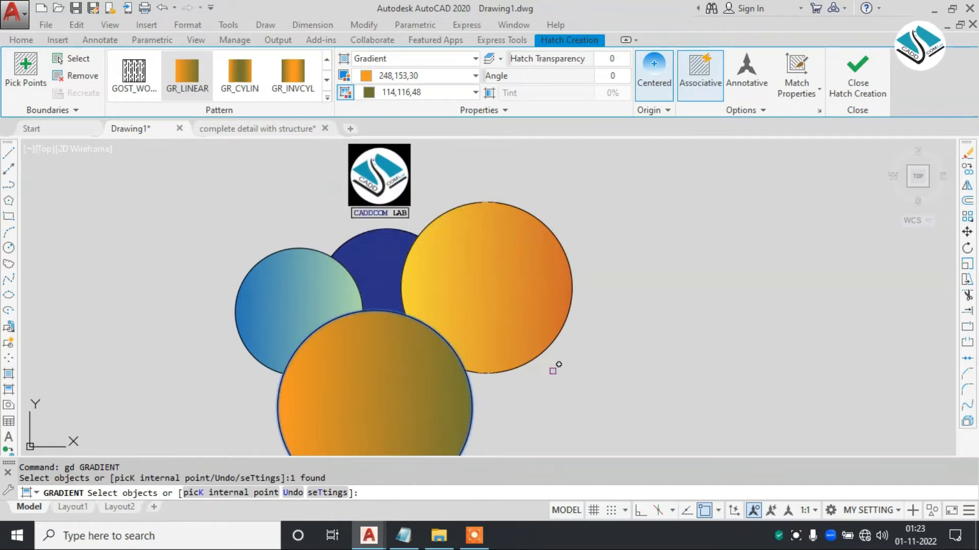
- Move the four filled circles together diagonally up and to the right, placing them beside the CADDCOM LAB logo
middle_click_drag(449, 280, 564, 265)
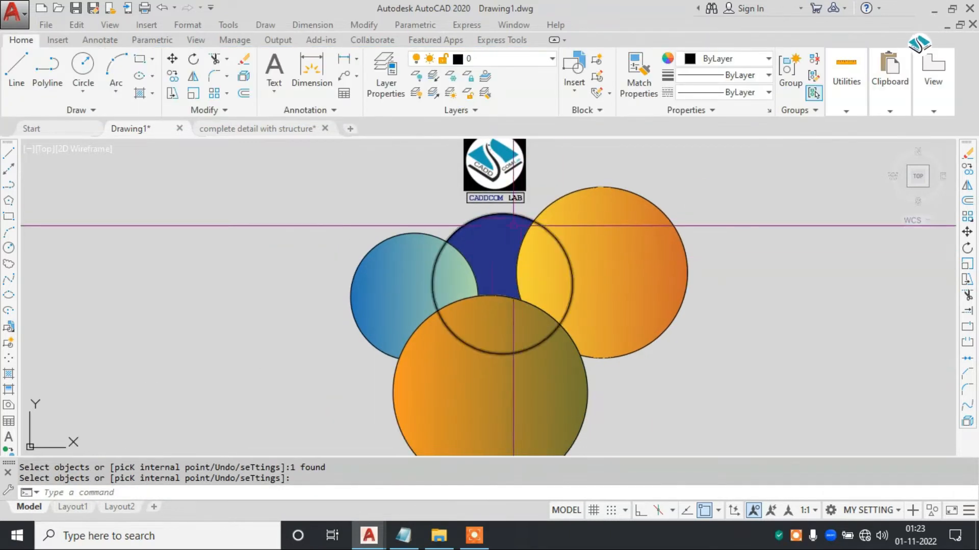
left_click(741, 279)
left_click(420, 356)
type("m")
key("space")
left_click(498, 319)
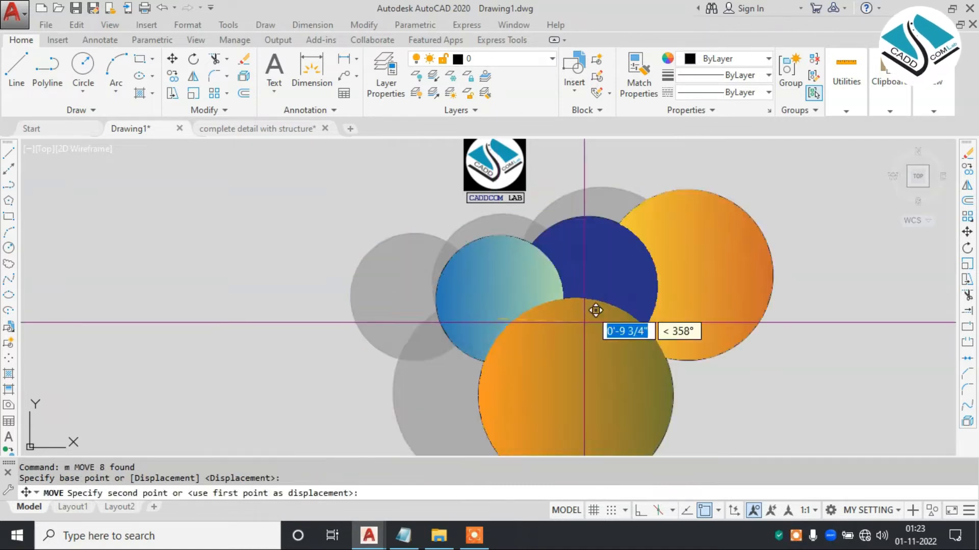
middle_click_drag(680, 286, 553, 353)
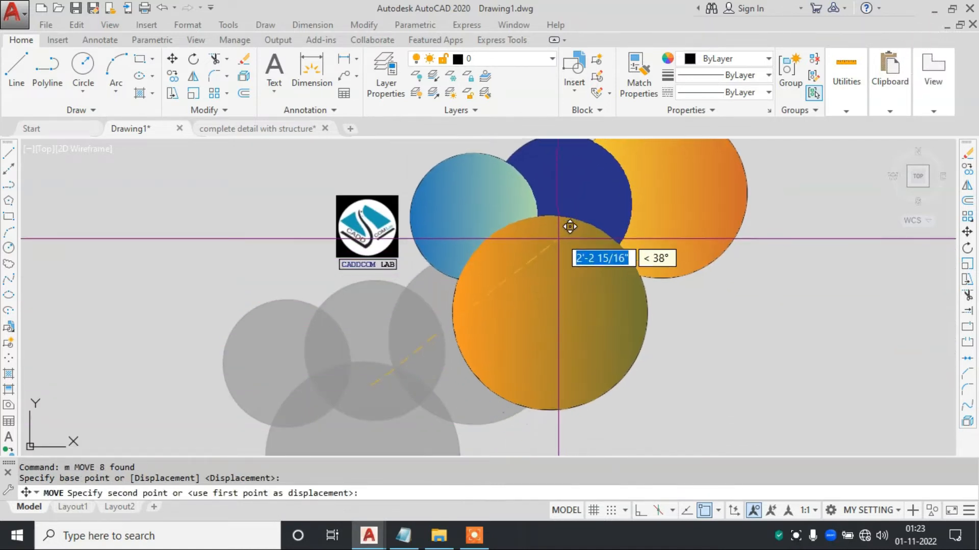
left_click(586, 204)
key("Escape")
middle_click_drag(562, 233, 432, 293)
scroll(437, 278, "up", 3)
scroll(436, 278, "down", 3)
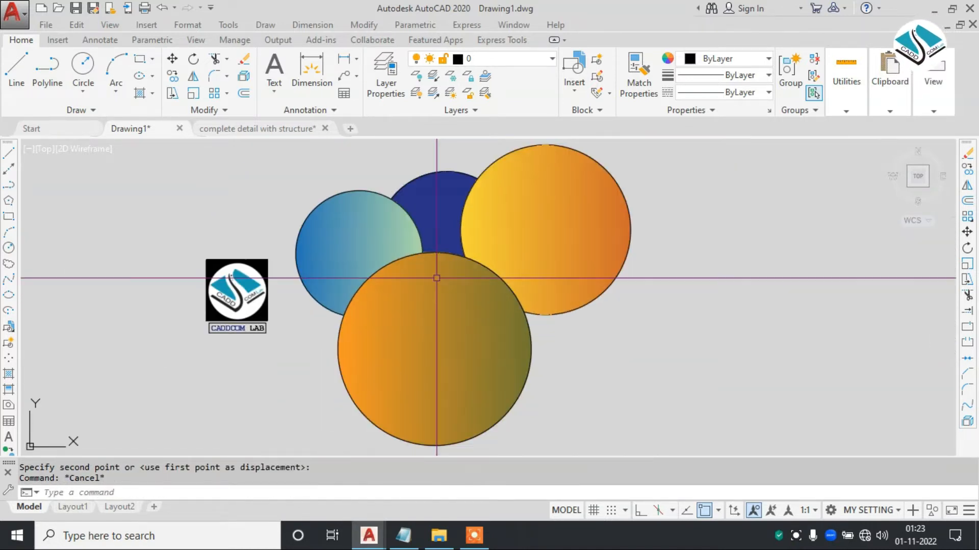
key("Escape")
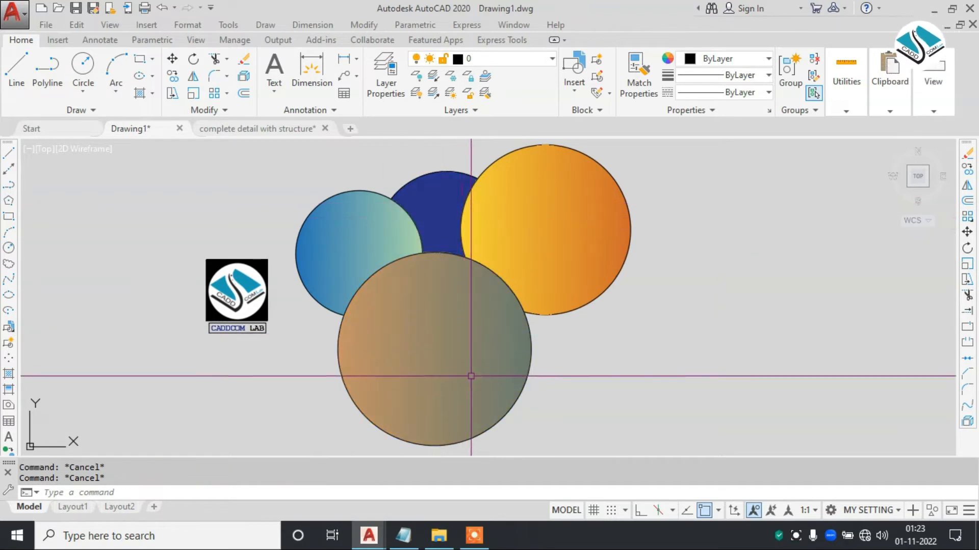
mouse_move(469, 281)
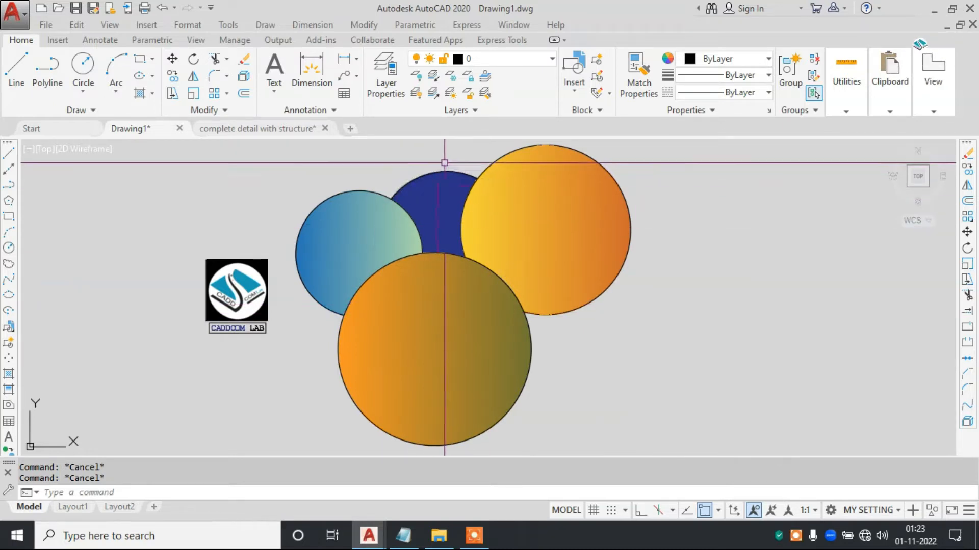
left_click(433, 186)
right_click(418, 152)
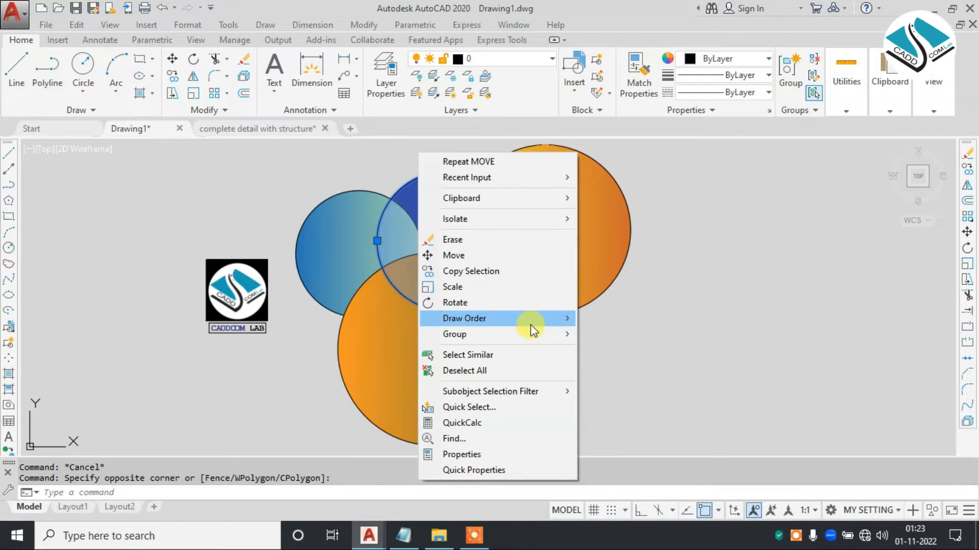
mouse_move(543, 326)
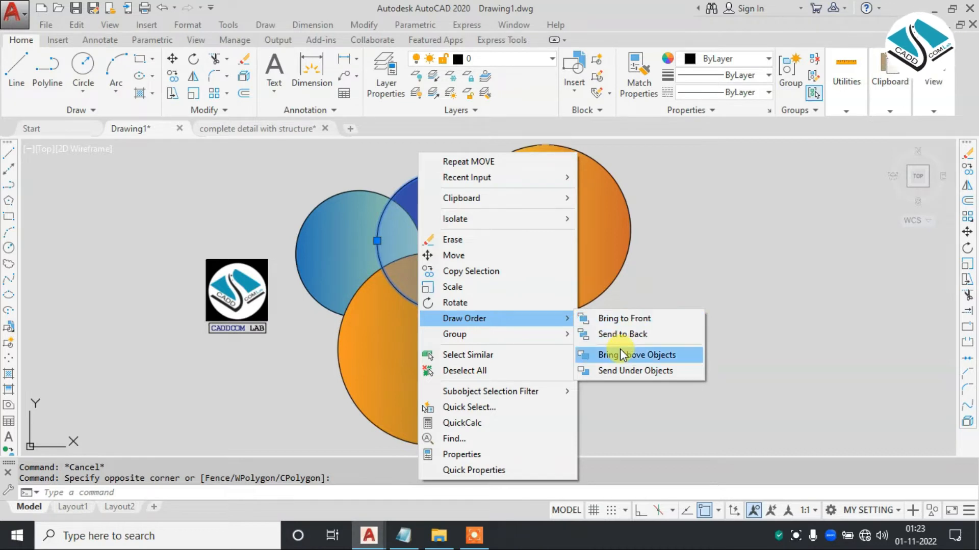
left_click(656, 354)
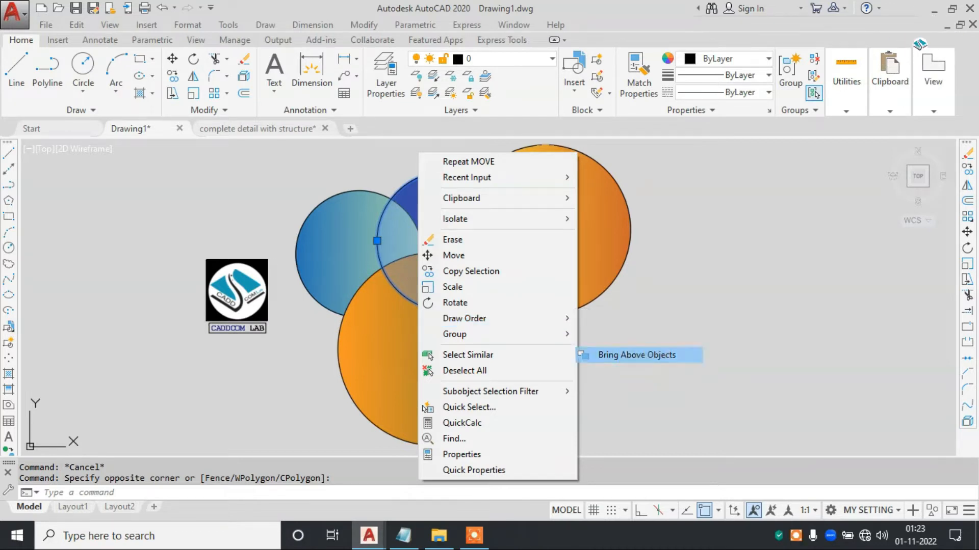
key("Escape")
- Bring the dark blue middle circle to the front of the draw order
left_click(433, 191)
left_click(424, 163)
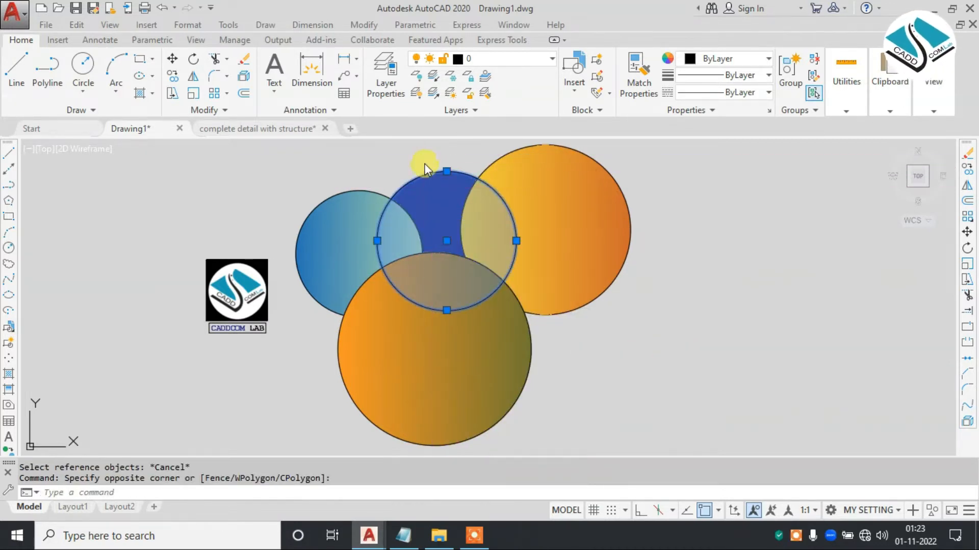
right_click(424, 163)
left_click(641, 337)
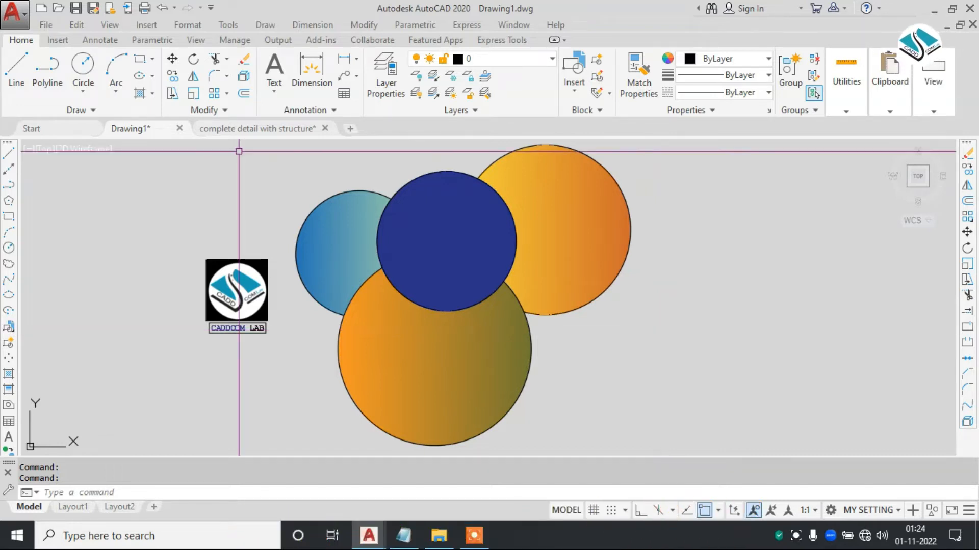
- Bring the left-hand blue-green circle above the large lower circle, using the lower circle as the reference object
left_click(356, 212)
left_click(301, 168)
right_click(303, 169)
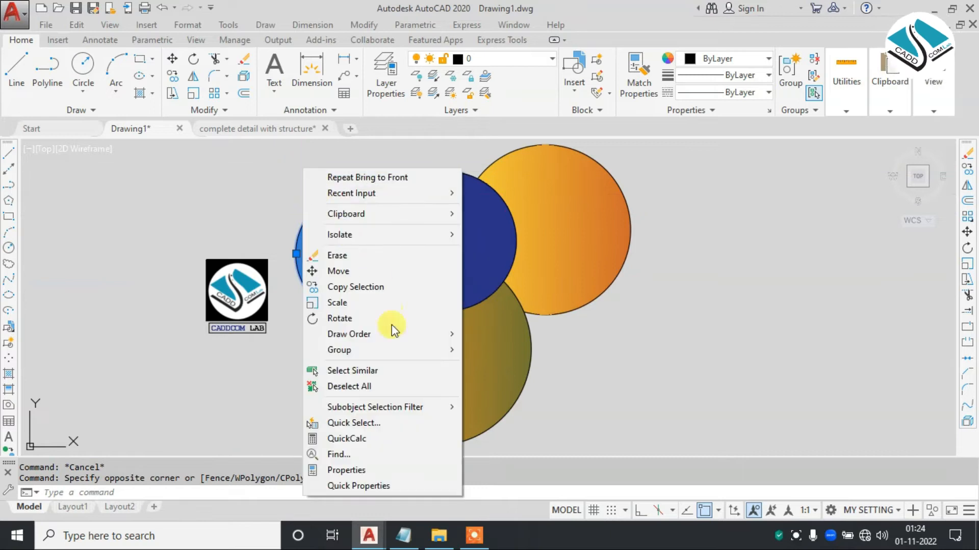
mouse_move(447, 331)
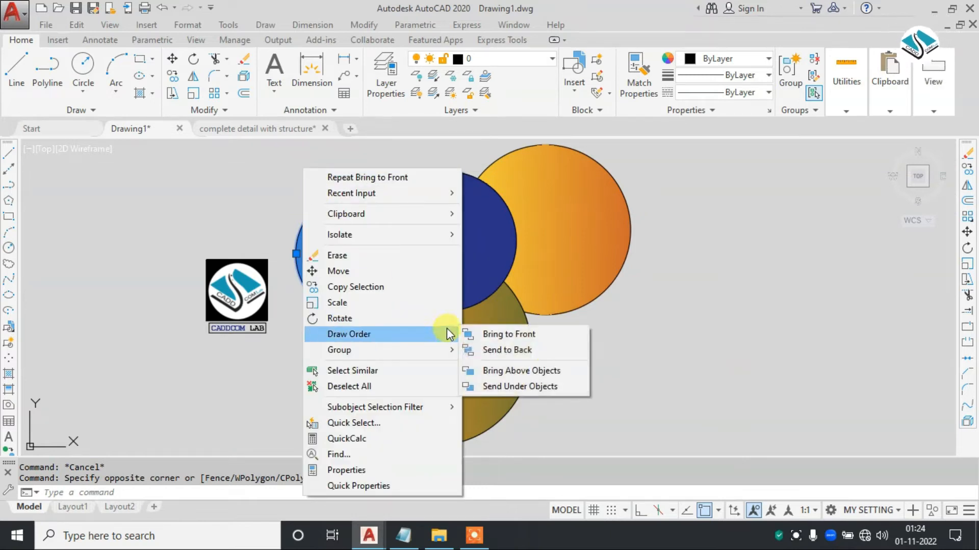
left_click(528, 371)
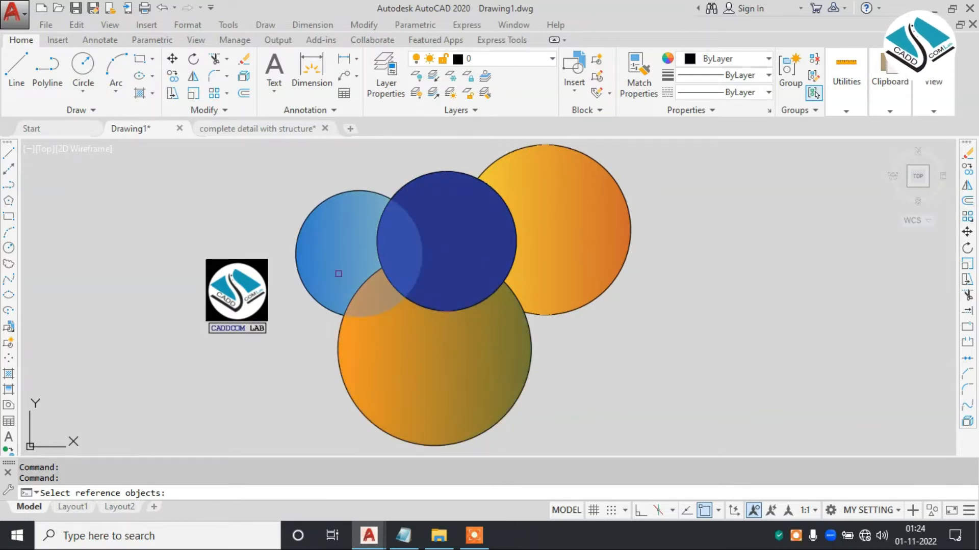
left_click(340, 334)
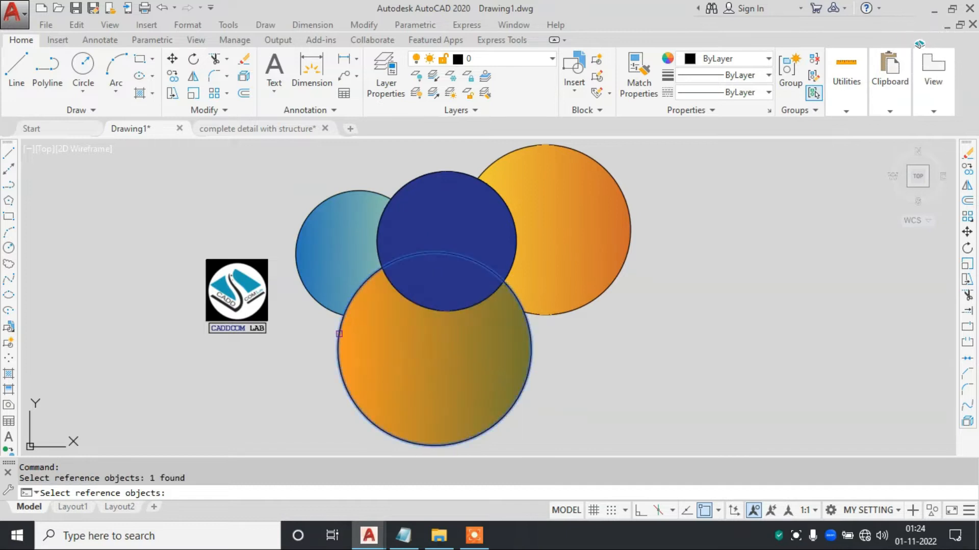
left_click(338, 333)
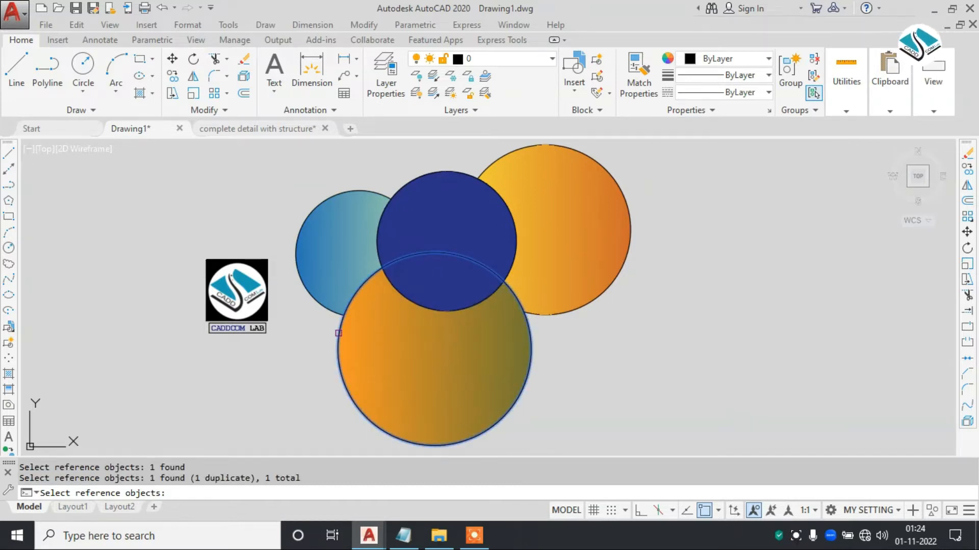
key("Return")
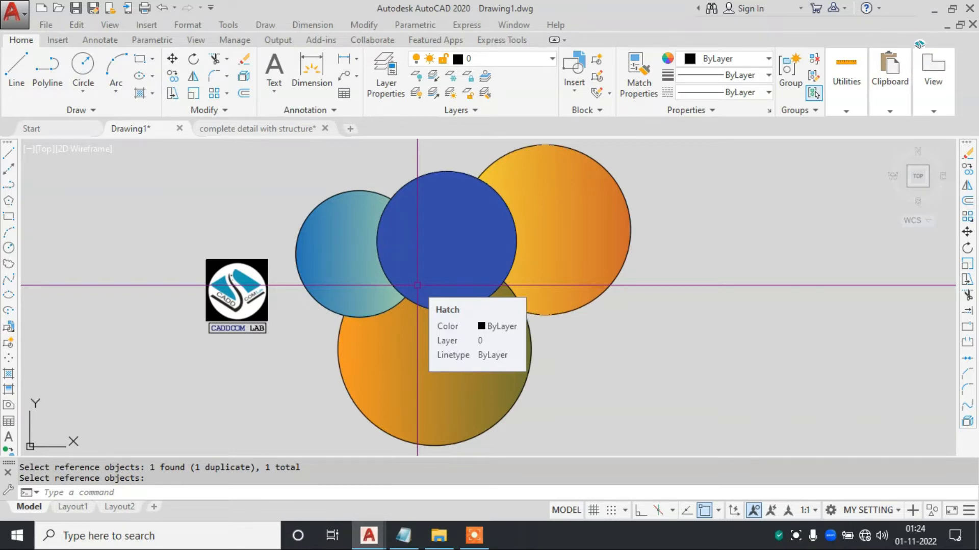
- Bring the left-hand blue-green circle above the dark blue middle circle, using the middle circle as the reference object
key("Escape")
left_click(343, 178)
left_click(325, 212)
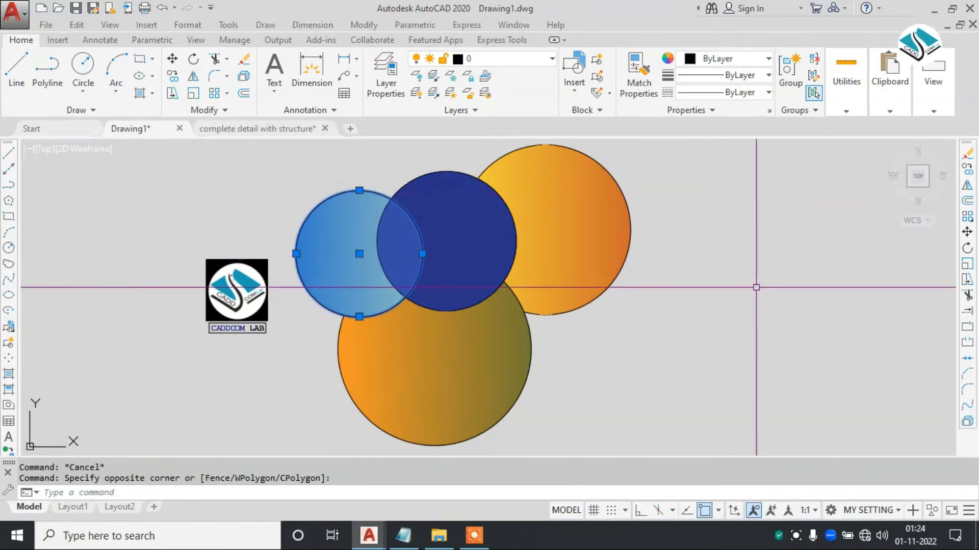
right_click(693, 286)
mouse_move(737, 358)
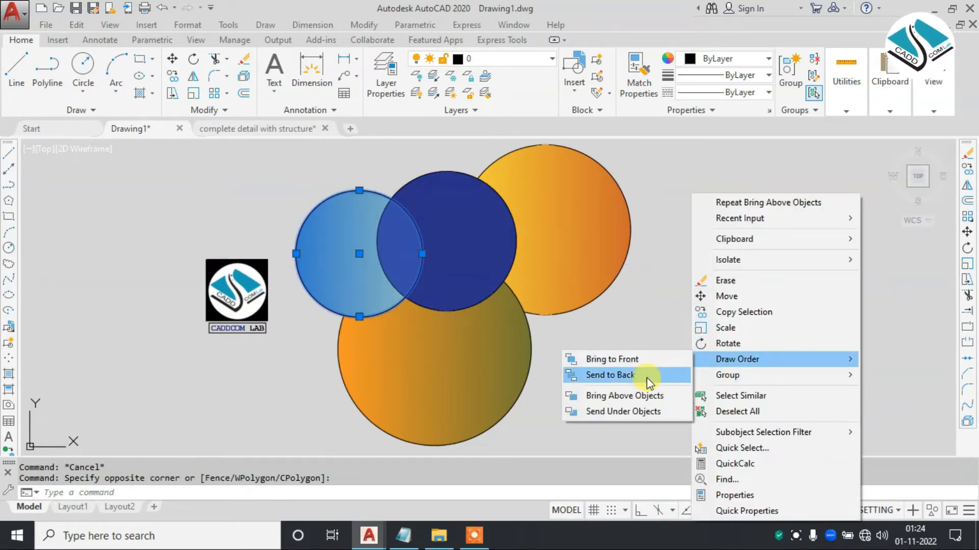
left_click(644, 397)
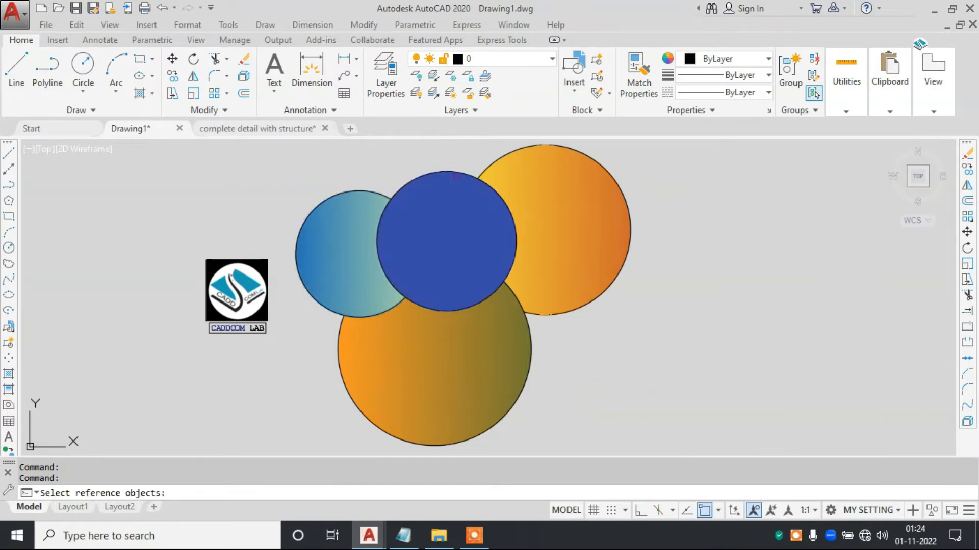
left_click(457, 174)
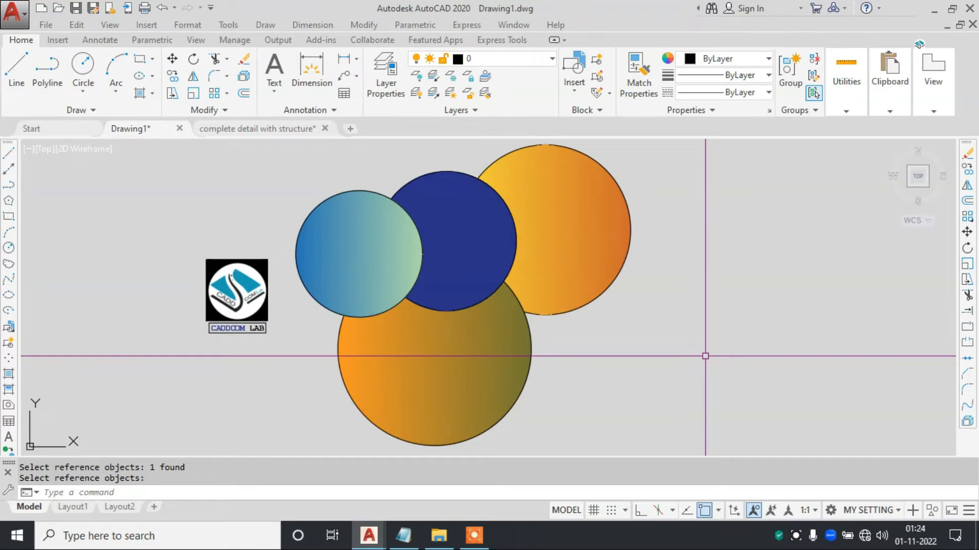
left_click(671, 222)
left_click(630, 261)
right_click(687, 206)
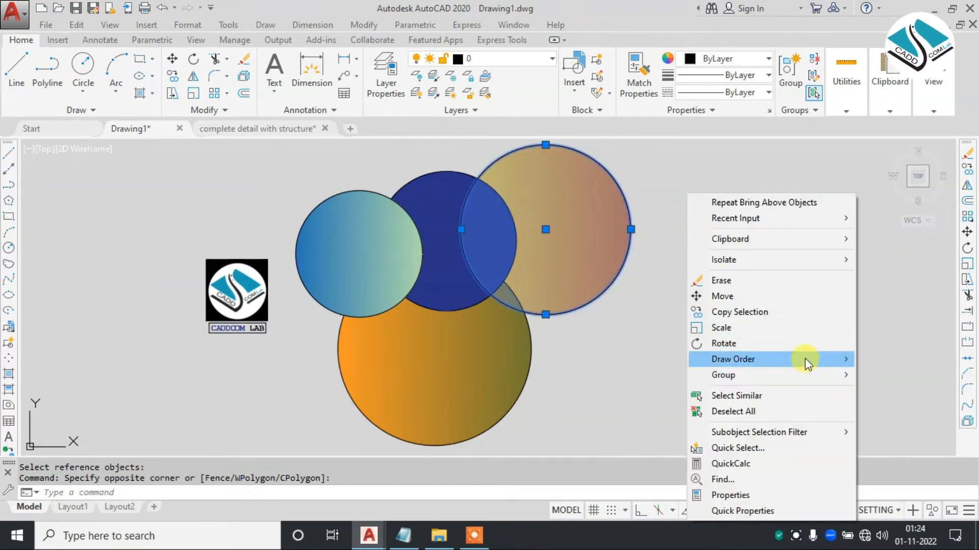
mouse_move(809, 361)
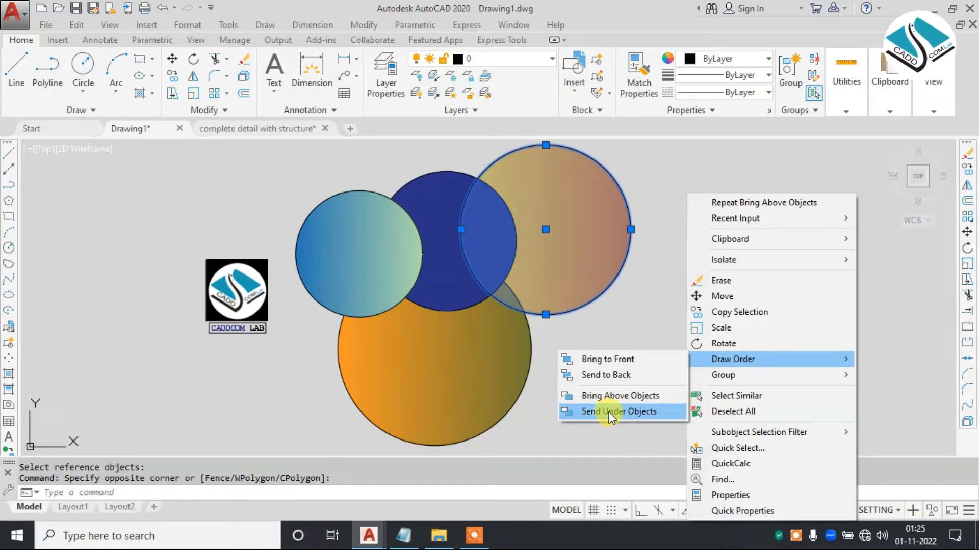
left_click(611, 375)
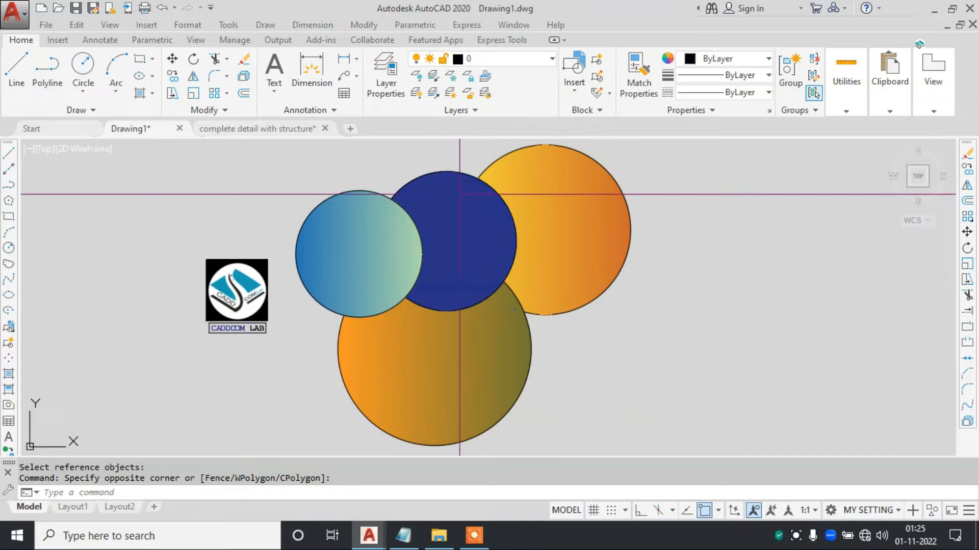
key("Escape")
key("Escape")
- Send the left-hand blue-green circle to the back of the draw order
left_click(353, 185)
left_click(322, 211)
right_click(309, 193)
mouse_move(422, 360)
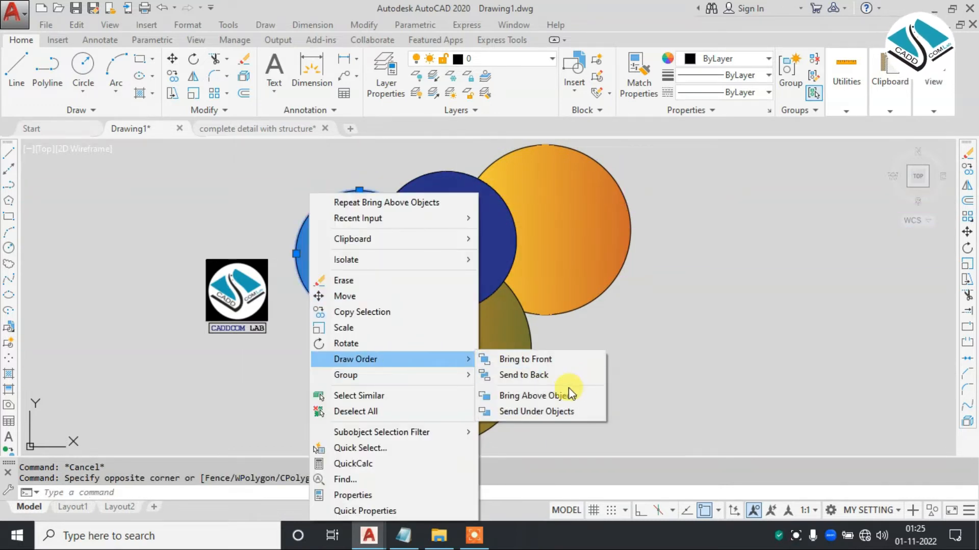
left_click(550, 378)
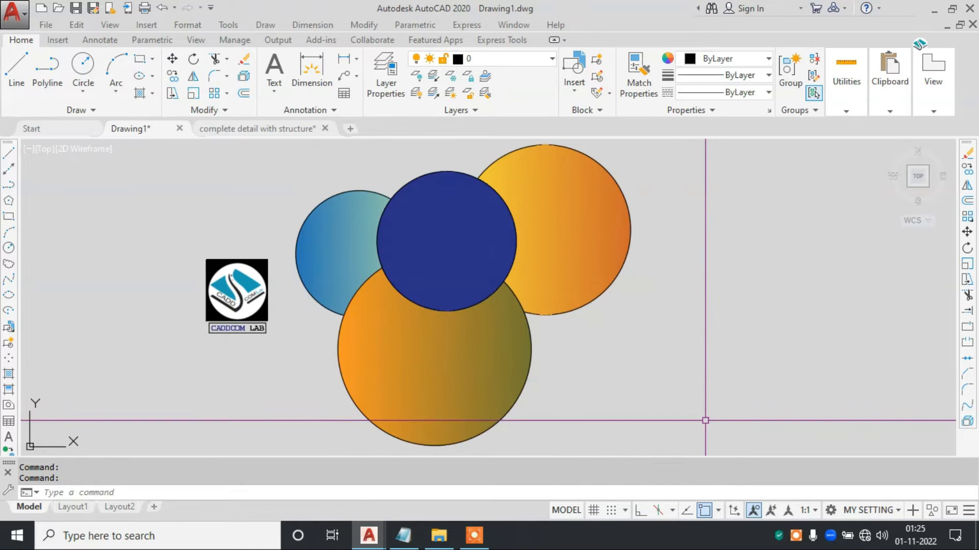
- Send the dark blue middle circle to the back, behind the other three circles
left_click(448, 185)
left_click(447, 163)
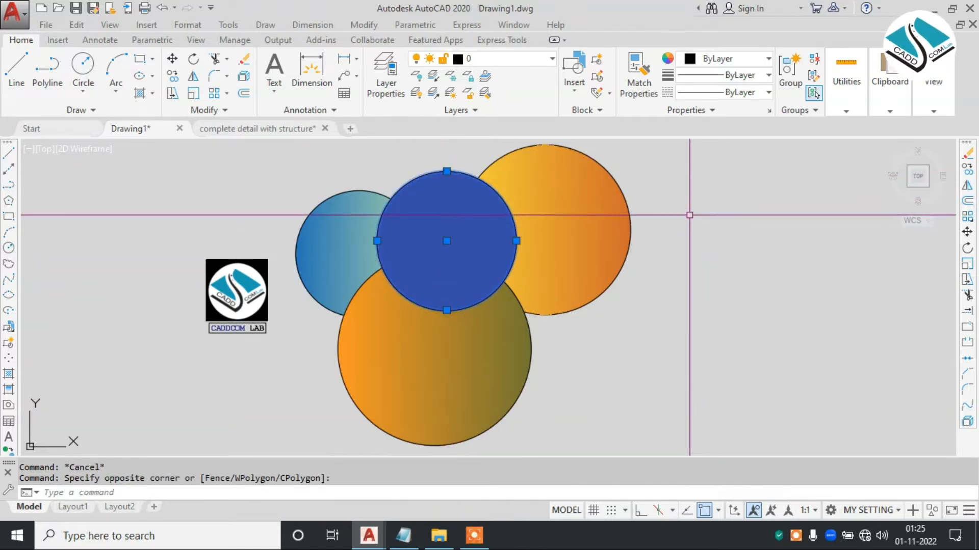
right_click(690, 214)
mouse_move(748, 361)
left_click(893, 377)
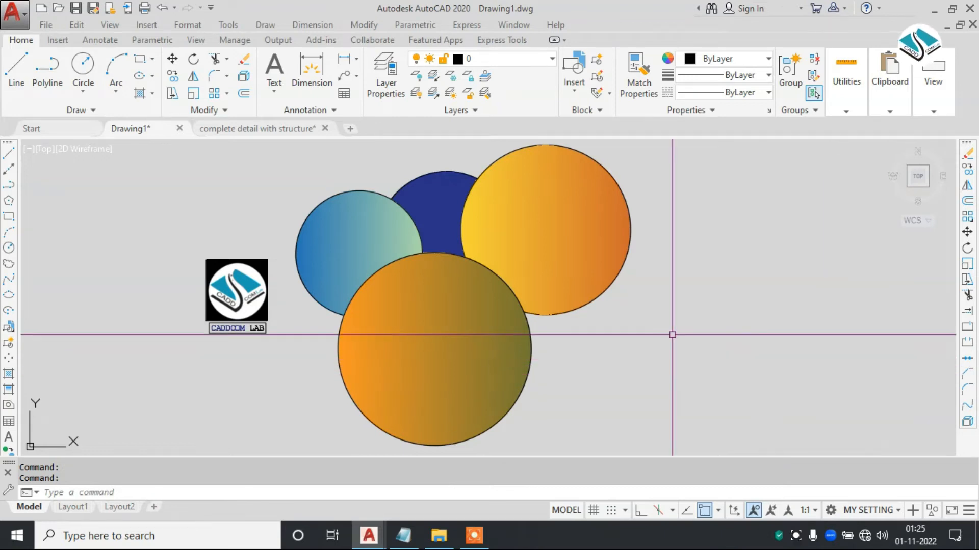
scroll(564, 280, "down", 2)
mouse_move(560, 280)
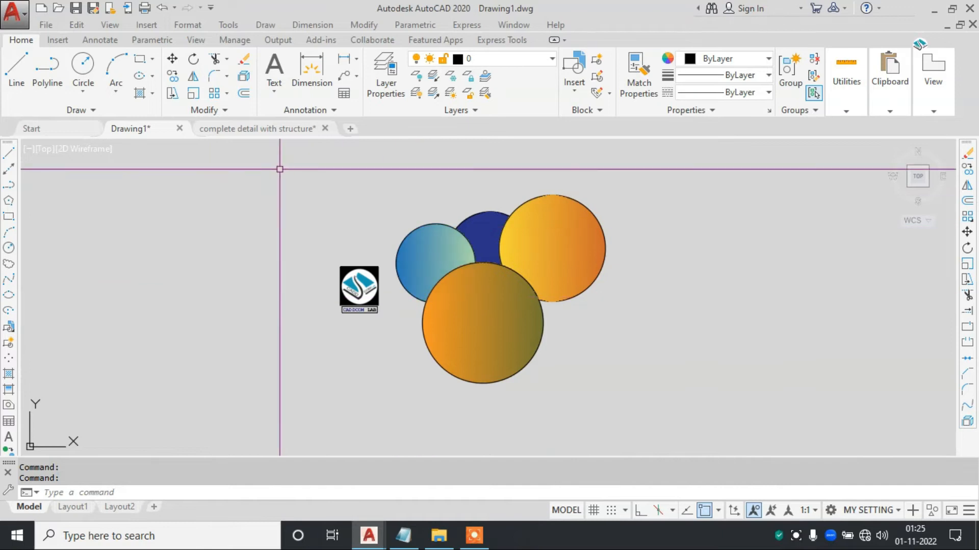
- Switch to the drawing "complete detail with structure" and erase the two overlapping circles and their hatch above the floor plans
left_click(289, 134)
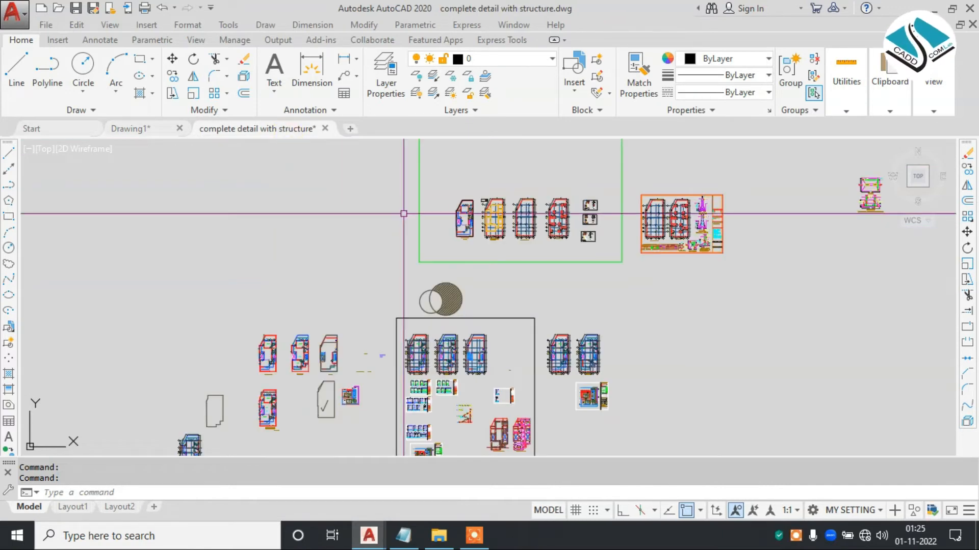
scroll(522, 350, "up", 4)
left_click(518, 245)
left_click(284, 293)
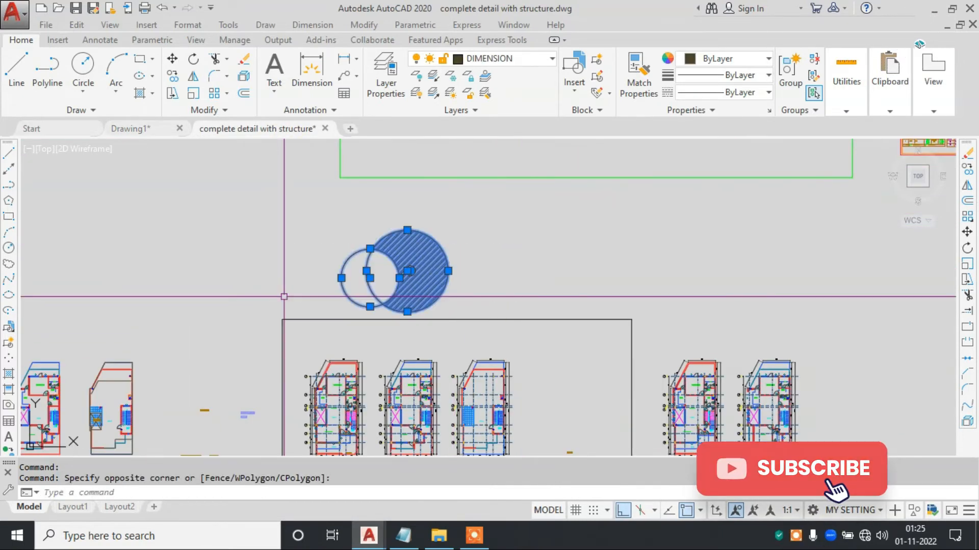
type("e")
key("Return")
scroll(342, 299, "up", 5)
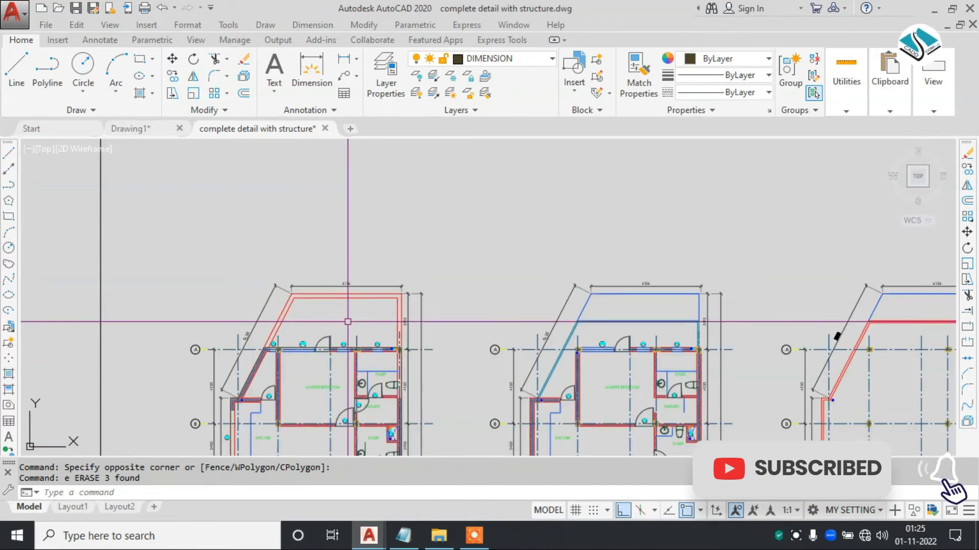
- Reduce the slanted wall's ANSI32 hatch scale through 100 and 50 down to 1 and finish editing the hatch
scroll(387, 264, "up", 10)
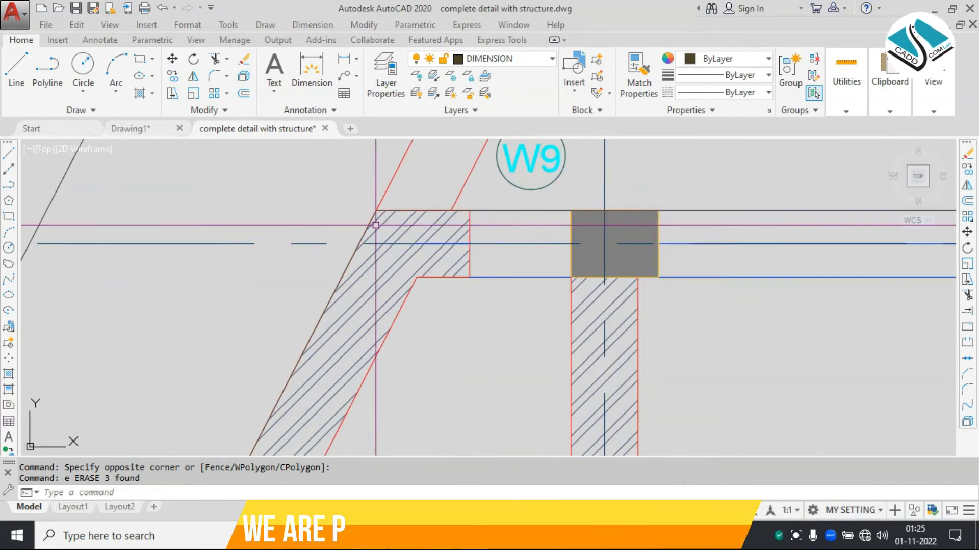
left_click(407, 220)
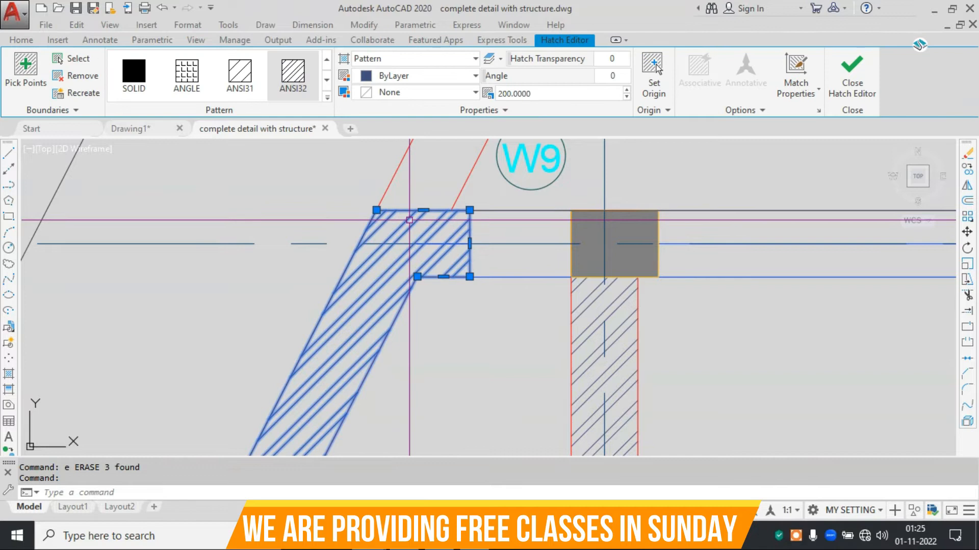
double_click(552, 94)
type("1")
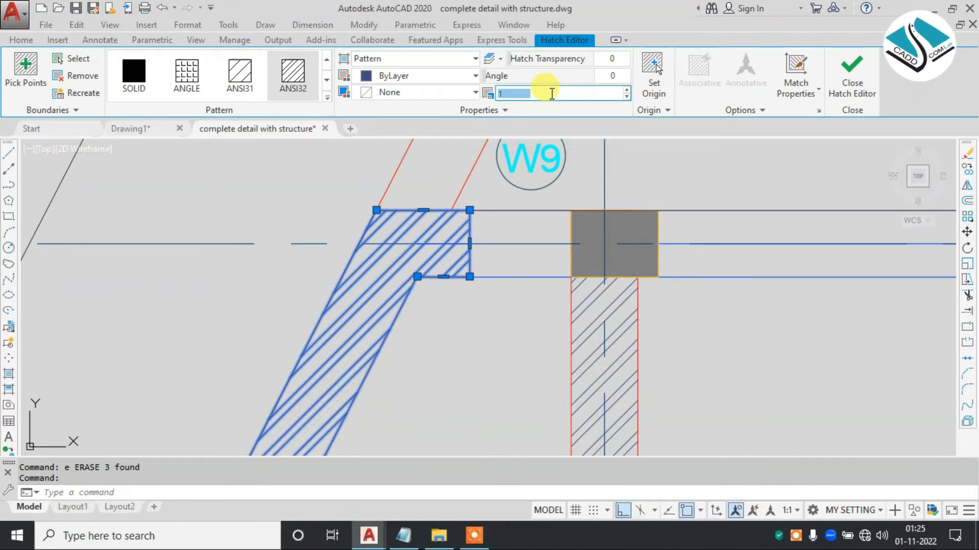
type("00")
key("Return")
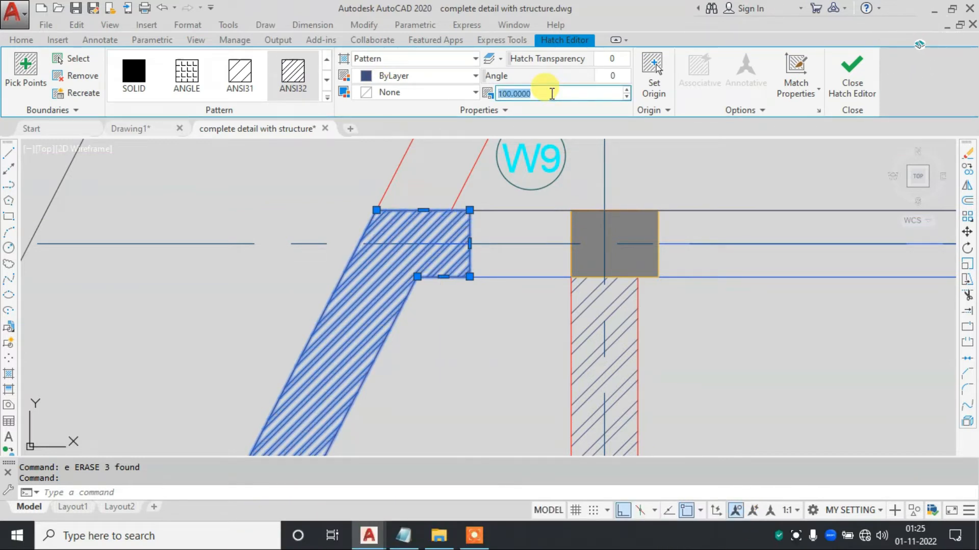
type("50")
key("Return")
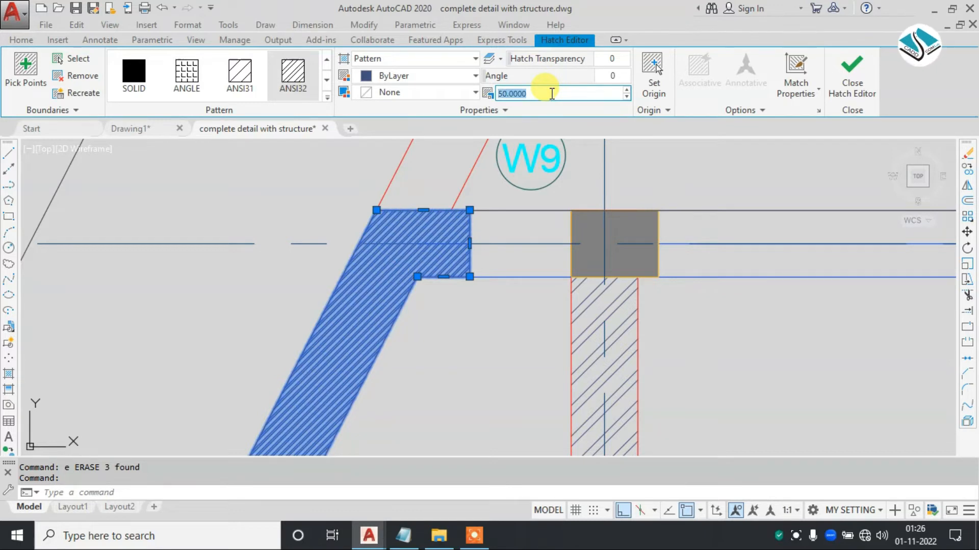
key("Return")
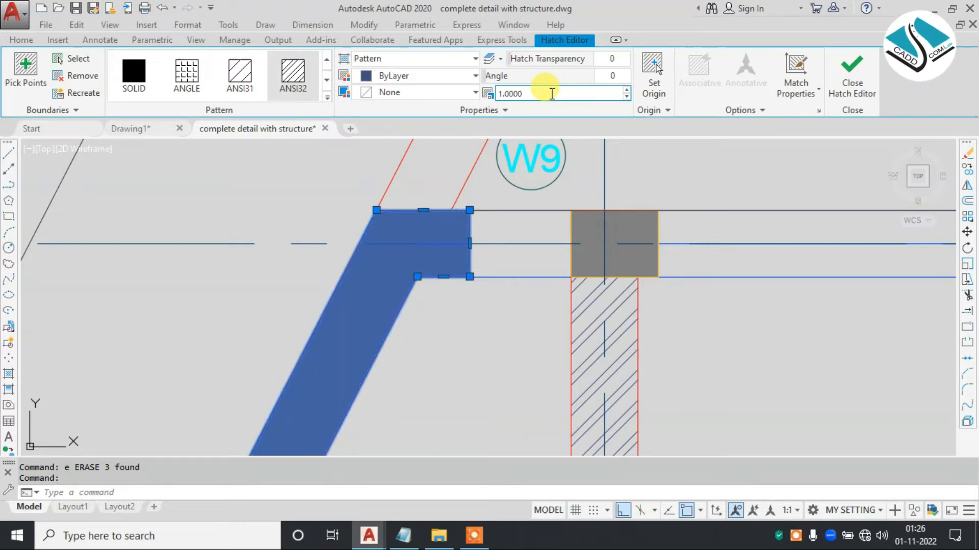
left_click(851, 71)
scroll(435, 287, "down", 2)
scroll(355, 266, "up", 2)
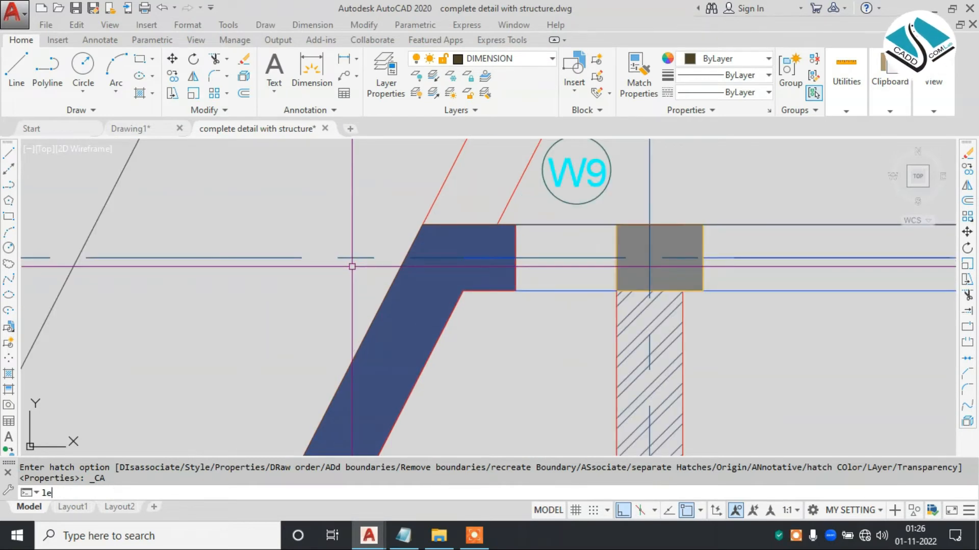
key("BackSpace")
key("BackSpace")
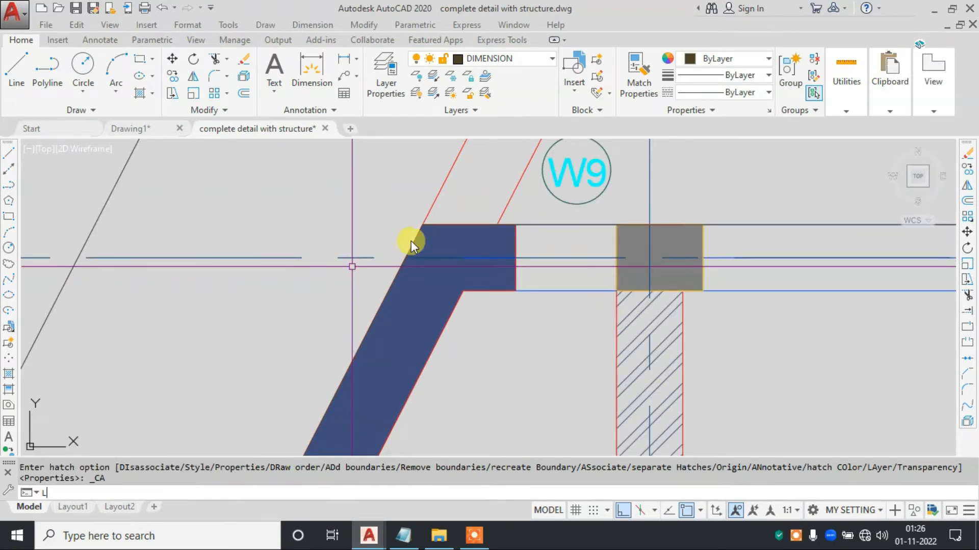
key("Escape")
key("Escape")
scroll(438, 270, "down", 6)
scroll(439, 271, "up", 6)
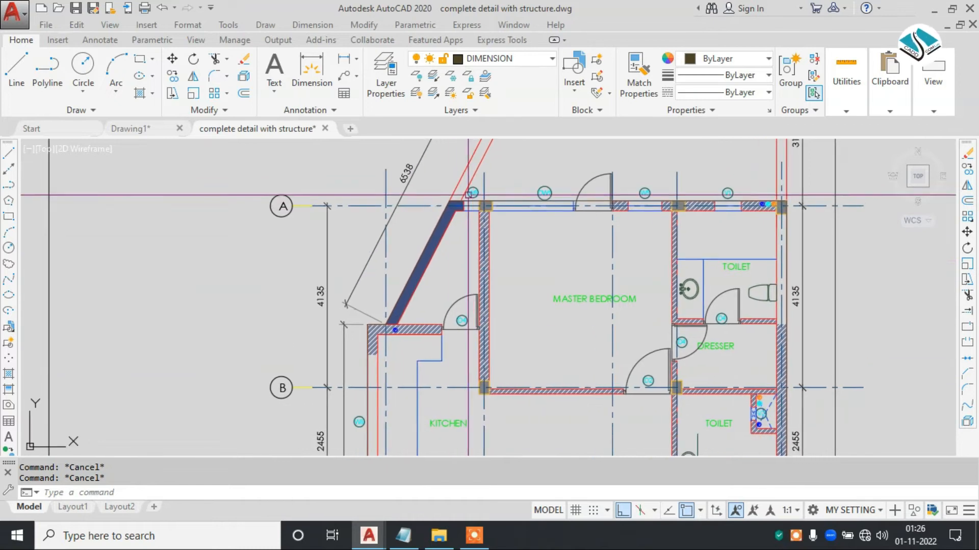
scroll(454, 201, "up", 2)
middle_click_drag(495, 197, 492, 241)
middle_click_drag(395, 297, 444, 263)
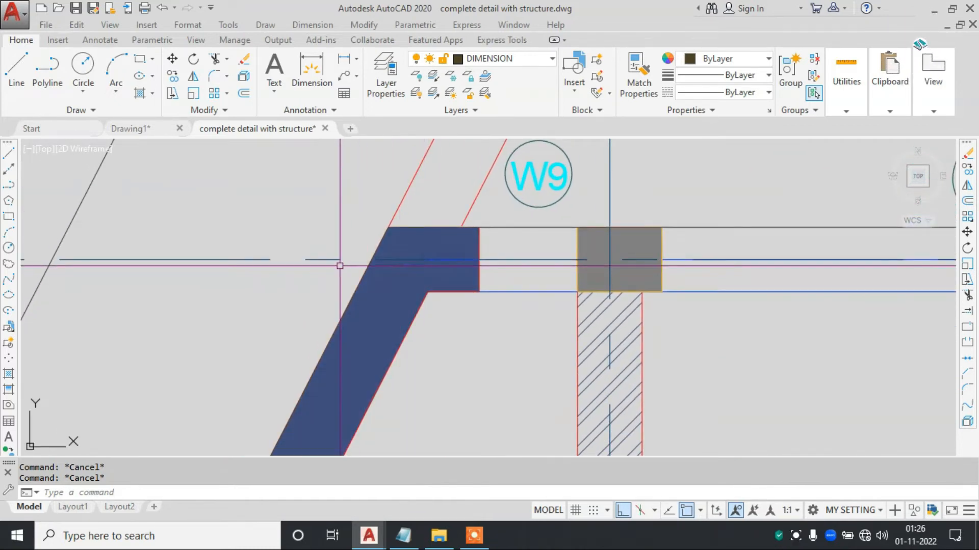
scroll(339, 262, "down", 2)
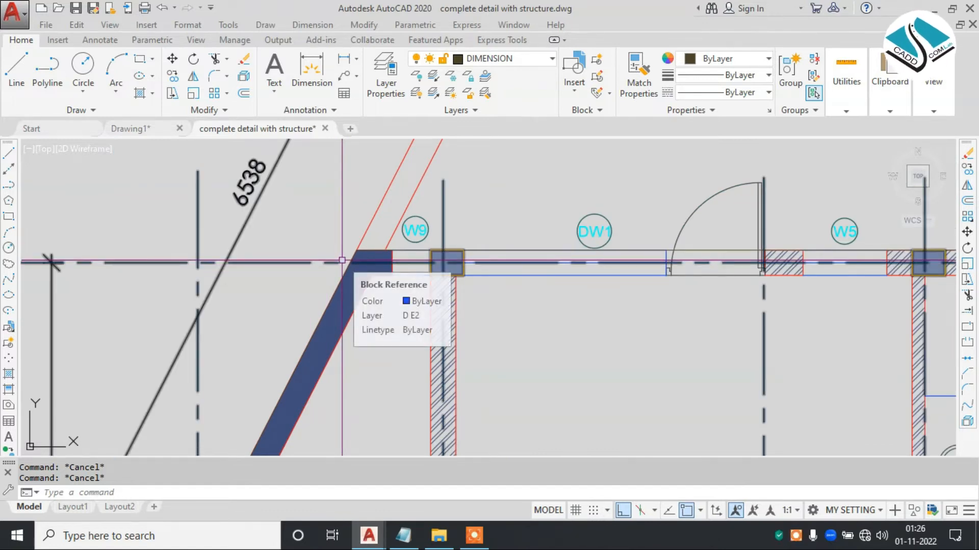
scroll(409, 239, "up", 5)
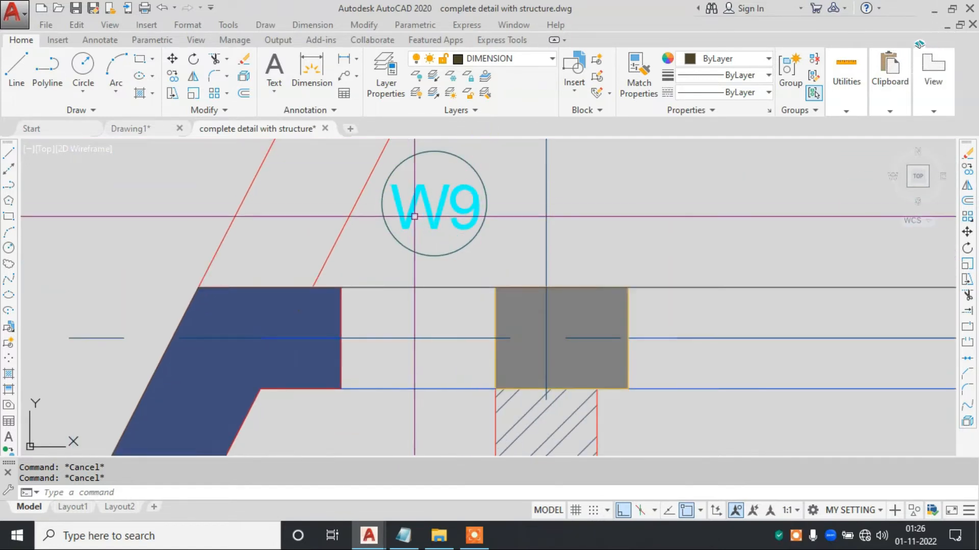
- Move the W9 window tag, text and circle, onto the slanted wall's hatch with Ortho off
left_click(506, 156)
left_click(443, 221)
type("m")
key("space")
left_click(446, 203)
middle_click_drag(307, 320, 369, 266)
left_click(623, 509)
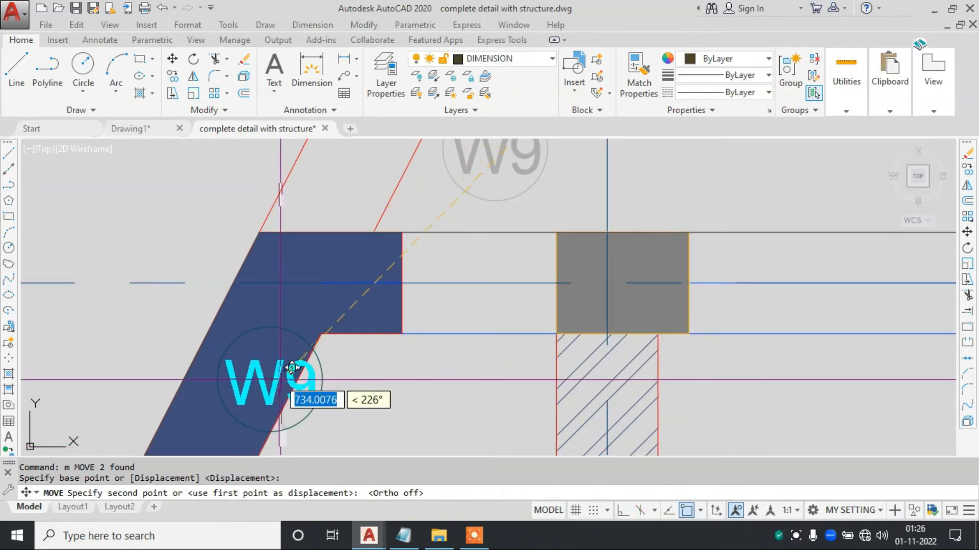
left_click(291, 371)
middle_click_drag(288, 383, 437, 316)
key("Escape")
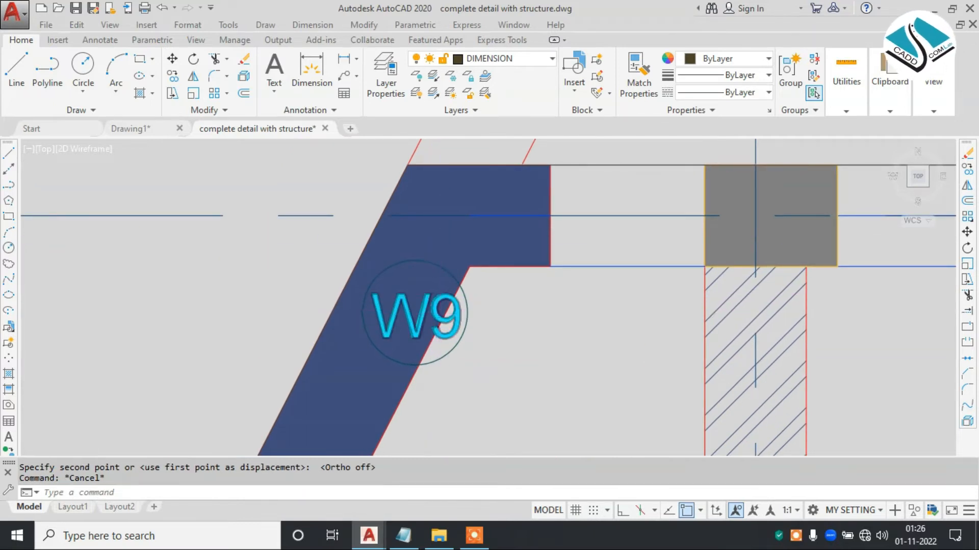
- Send the W9 tag's text and circle to the back of the draw order
scroll(445, 313, "up", 2)
left_click(507, 307)
left_click(464, 333)
right_click(506, 301)
mouse_move(620, 358)
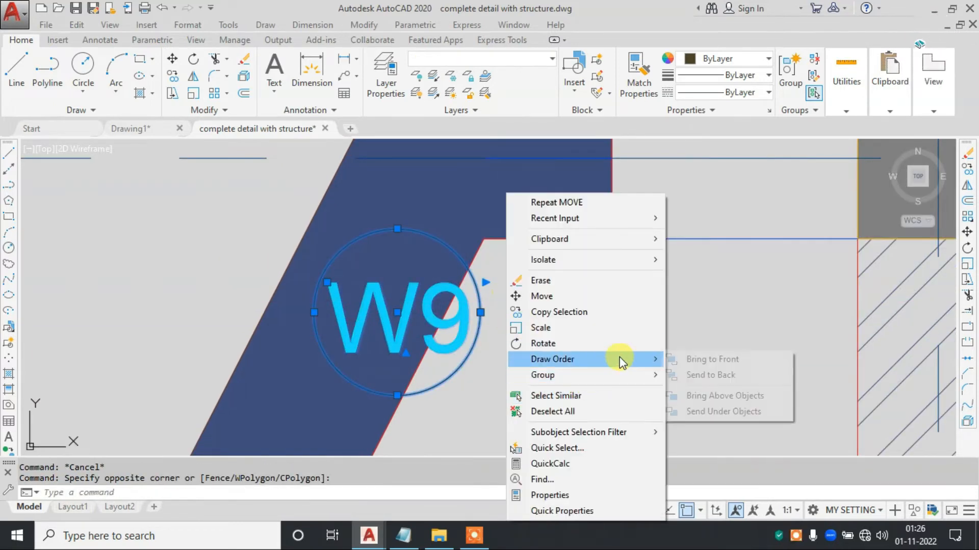
left_click(683, 376)
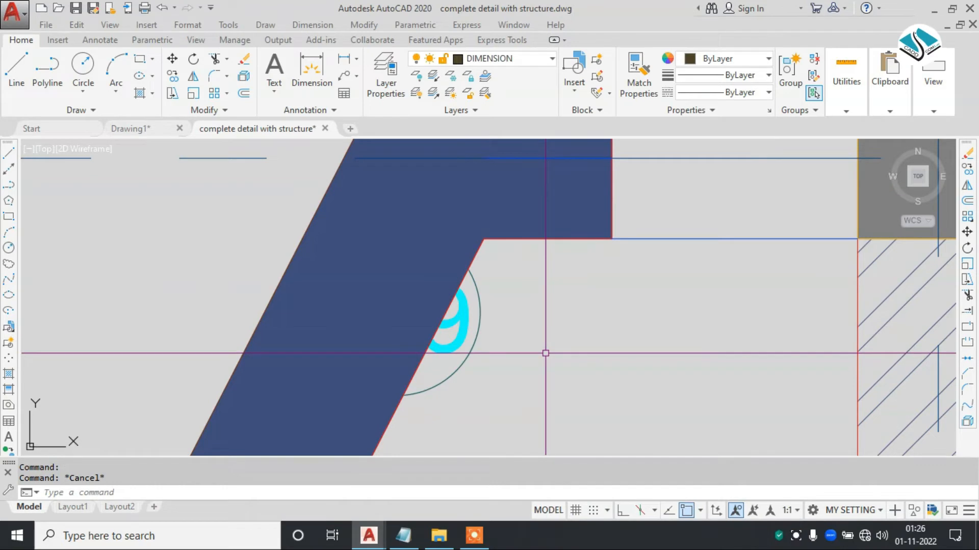
scroll(545, 353, "down", 3)
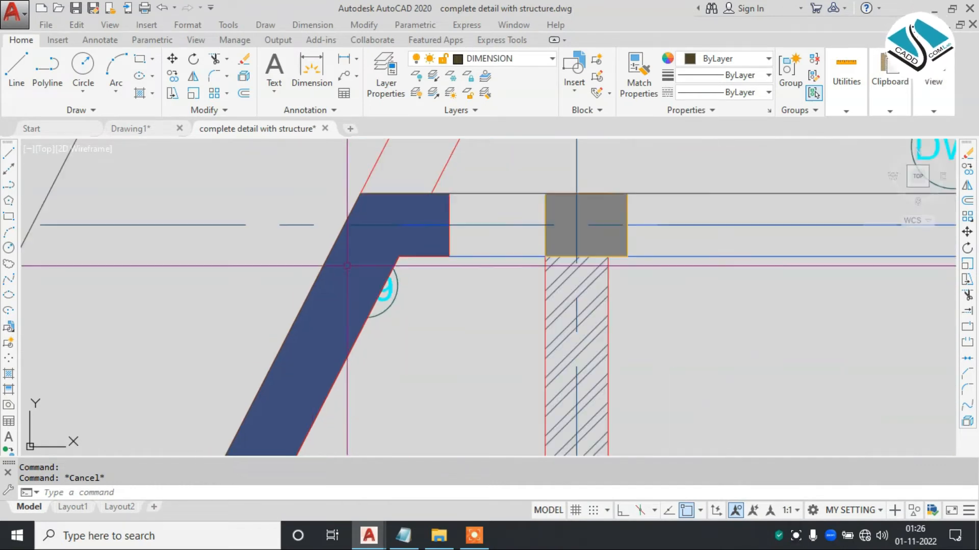
scroll(372, 273, "up", 2)
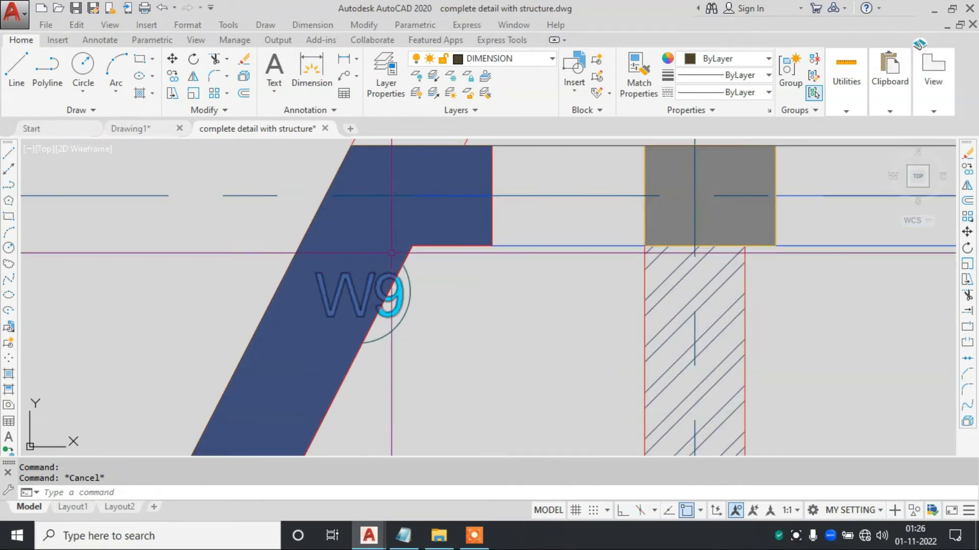
- Bring the W9 tag's text and circle to the front of the draw order
scroll(395, 281, "up", 2)
key("Escape")
left_click(426, 293)
left_click(398, 312)
right_click(434, 295)
mouse_move(544, 361)
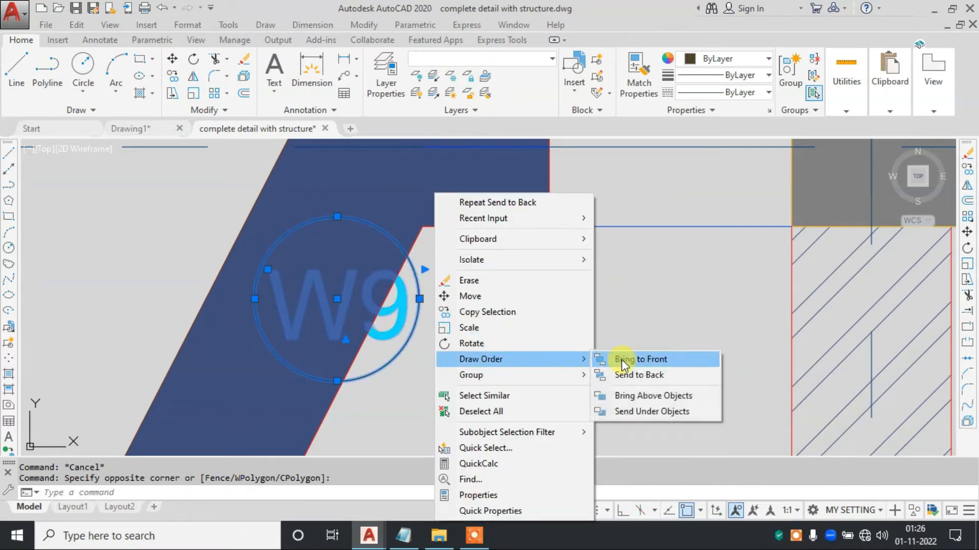
left_click(622, 359)
scroll(418, 306, "down", 4)
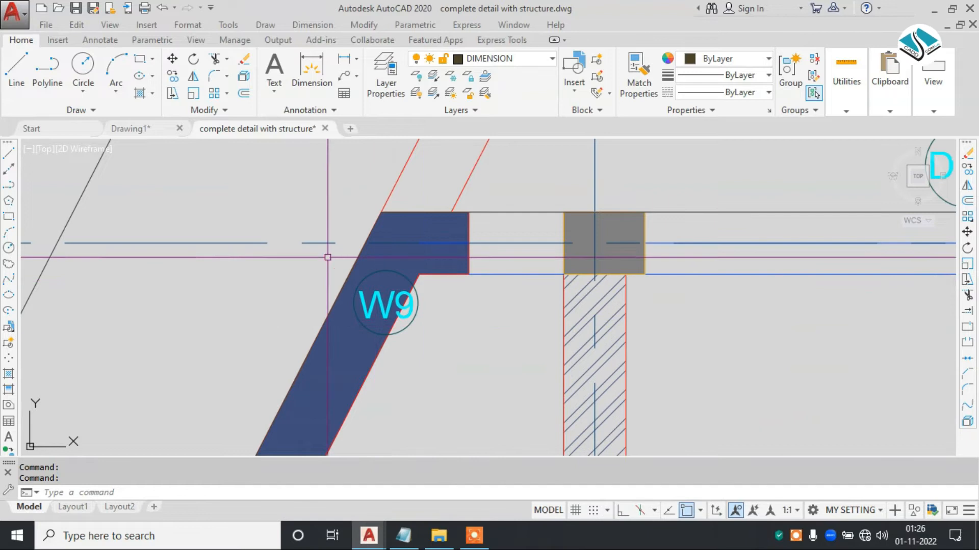
- Send the dashed grid-line block crossing the slanted wall's hatch to the back of the draw order, applying the command twice
scroll(333, 259, "up", 2)
key("Escape")
left_click(338, 214)
left_click(283, 253)
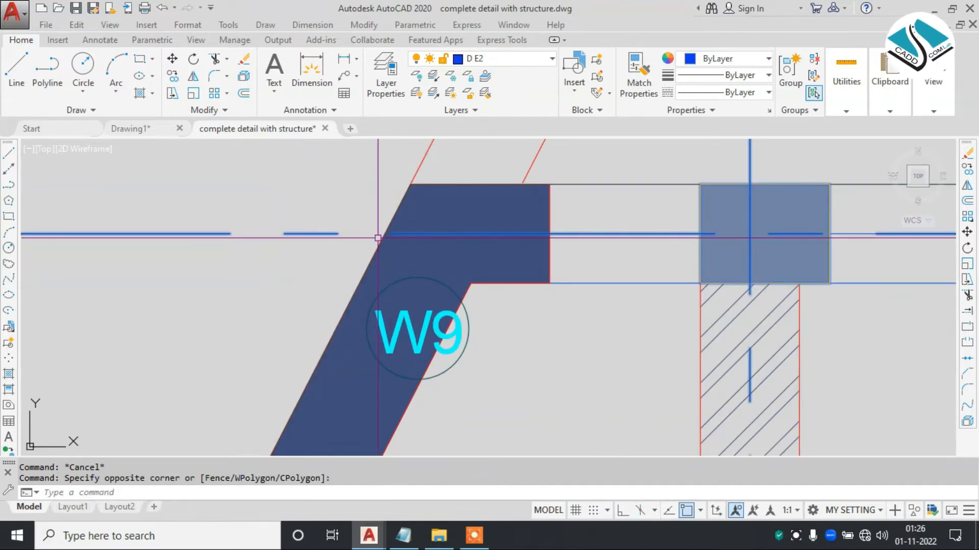
right_click(350, 238)
mouse_move(442, 338)
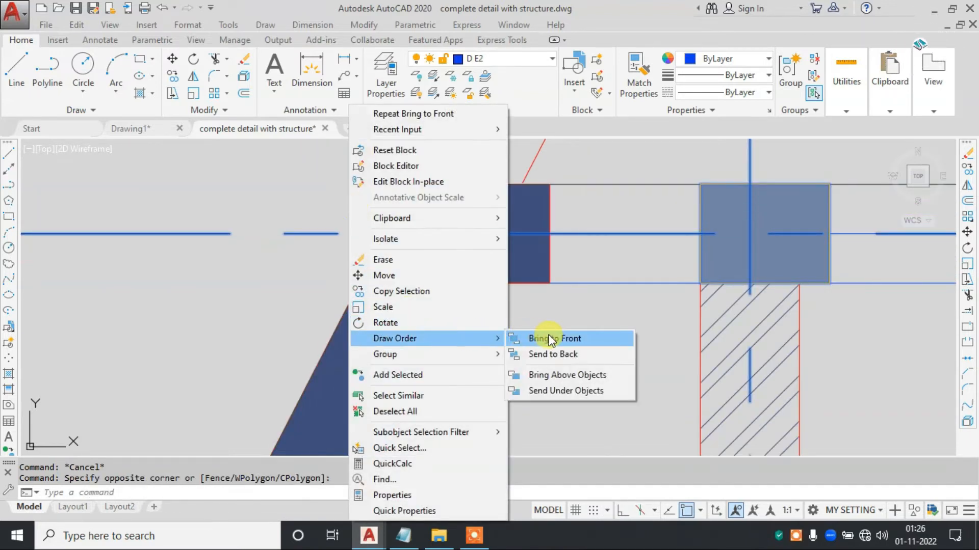
left_click(571, 356)
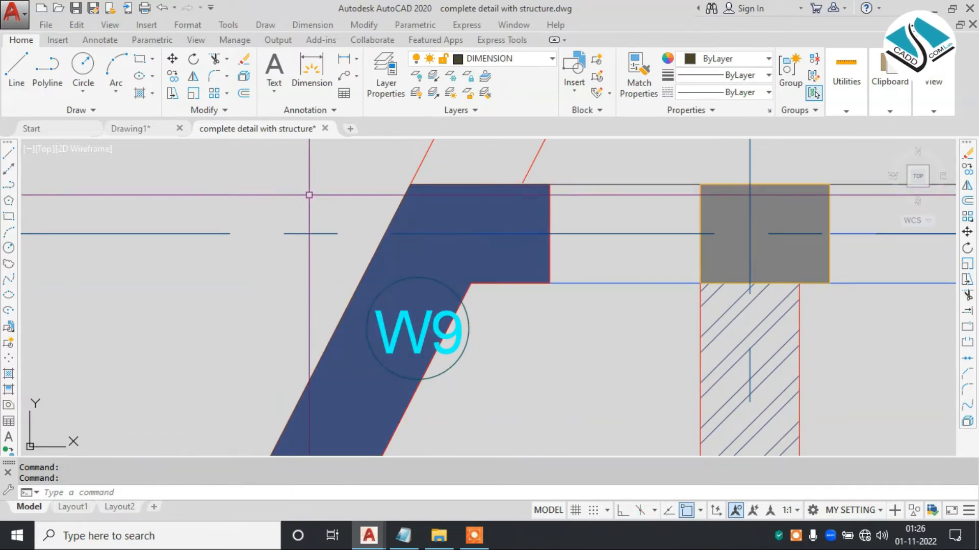
left_click(295, 260)
key("Escape")
left_click(335, 200)
left_click(275, 251)
right_click(259, 213)
mouse_move(384, 339)
left_click(444, 356)
key("Escape")
- Look over the floor plans, door and window details, elevations and structural sheets in the drawing
scroll(369, 299, "down", 10)
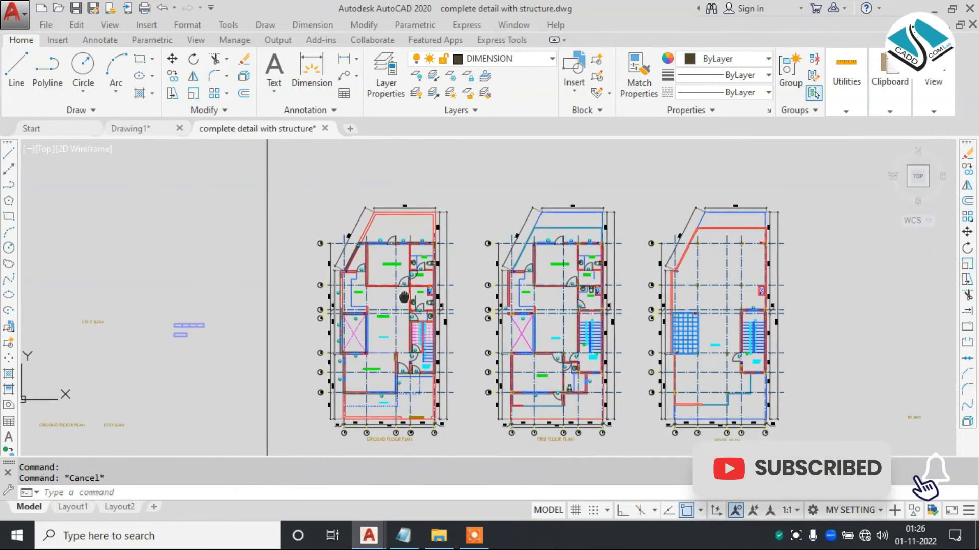
scroll(444, 390, "up", 6)
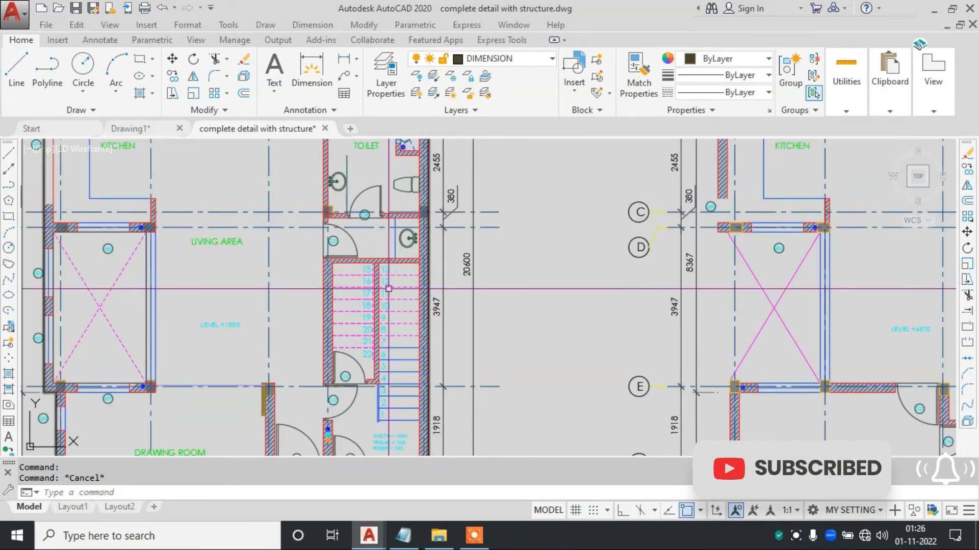
scroll(365, 268, "down", 4)
middle_click_drag(449, 287, 343, 283)
scroll(342, 284, "down", 4)
middle_click_drag(424, 317, 455, 202)
scroll(293, 309, "up", 2)
scroll(298, 315, "down", 2)
middle_click_drag(184, 303, 510, 293)
scroll(426, 282, "up", 6)
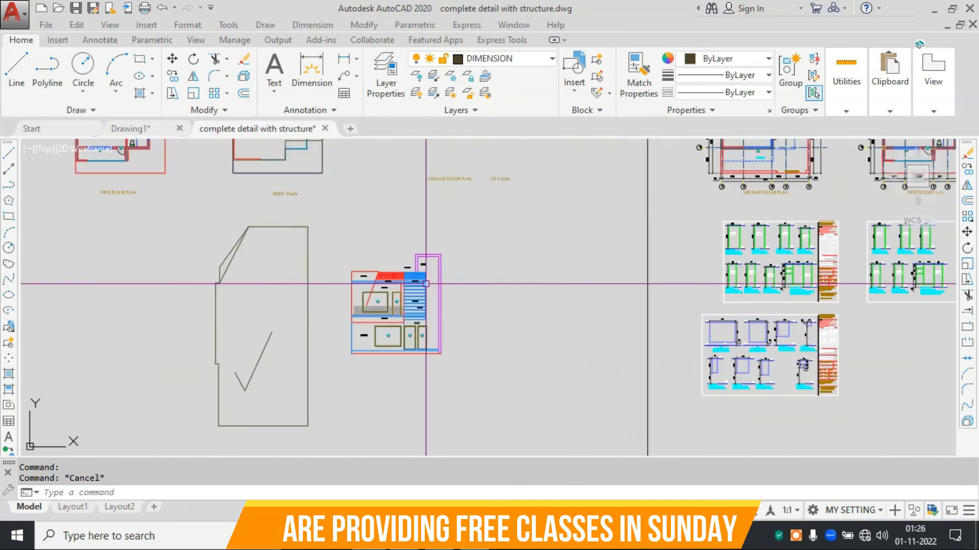
scroll(312, 356, "up", 2)
scroll(574, 339, "down", 6)
middle_click_drag(575, 338, 448, 306)
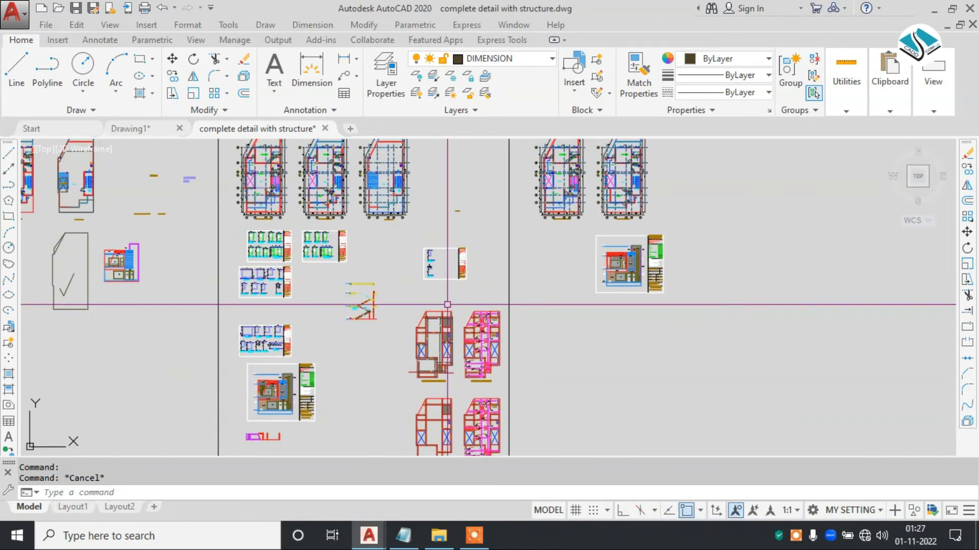
- Start a linear gradient fill for the elevation with the two grey colours 199,200,202 and 147,149,152
scroll(591, 209, "up", 4)
scroll(592, 209, "up", 4)
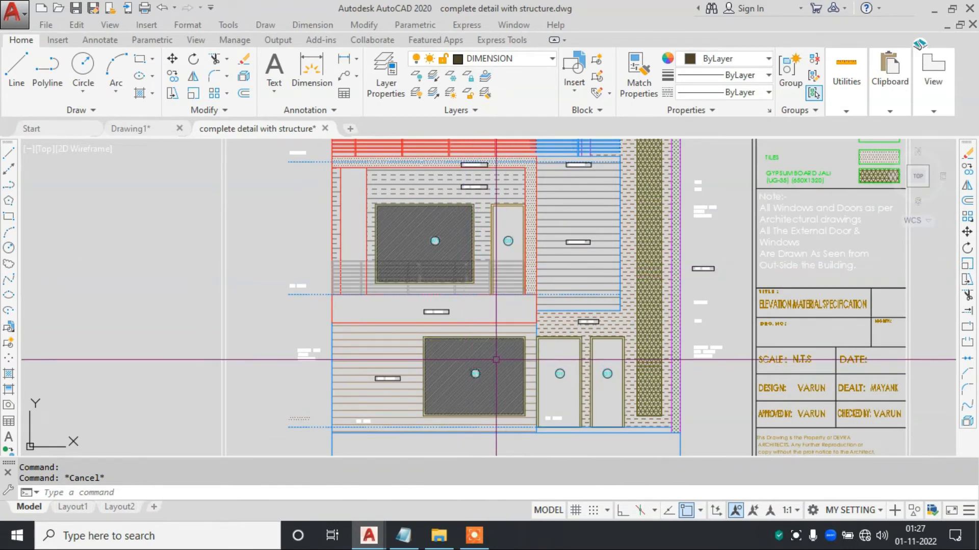
scroll(599, 335, "up", 2)
middle_click_drag(548, 223, 503, 342)
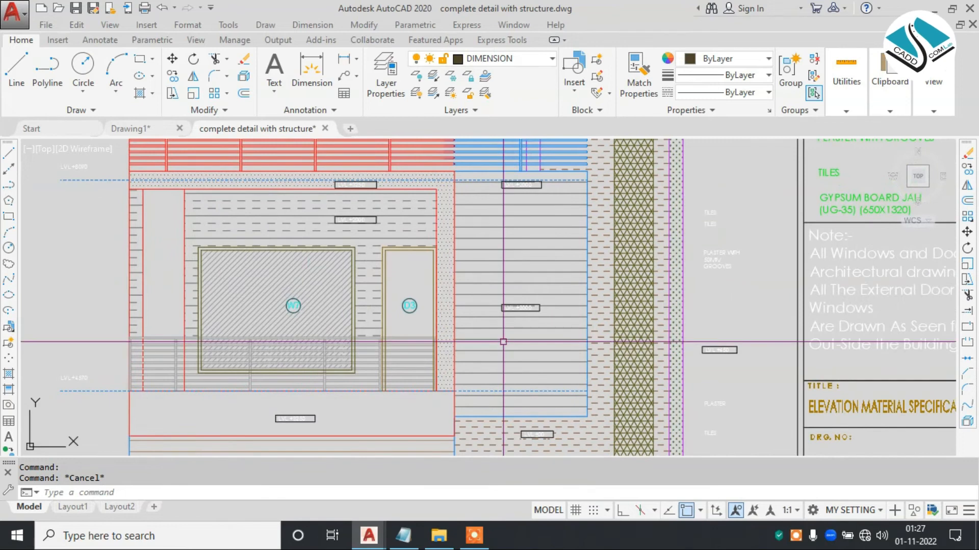
type("gd")
key("Return")
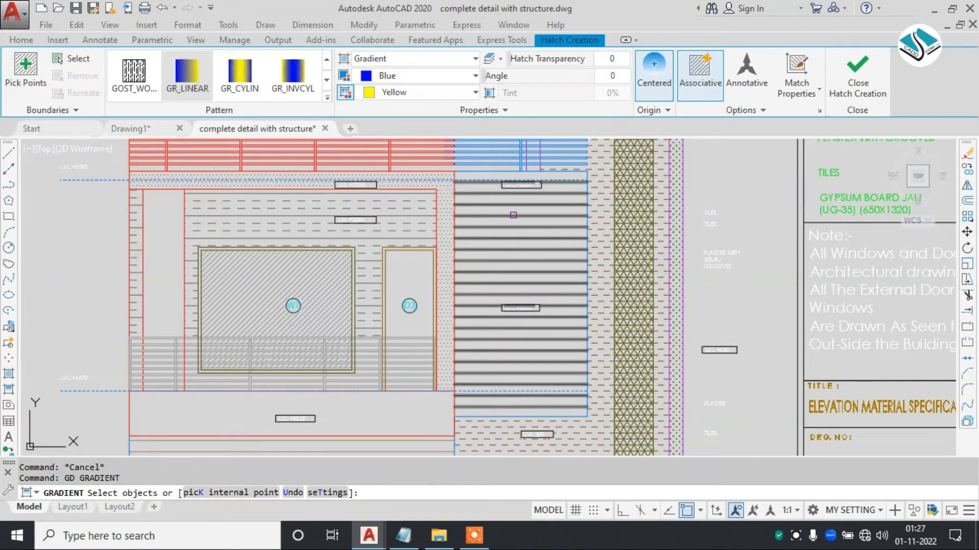
left_click(409, 78)
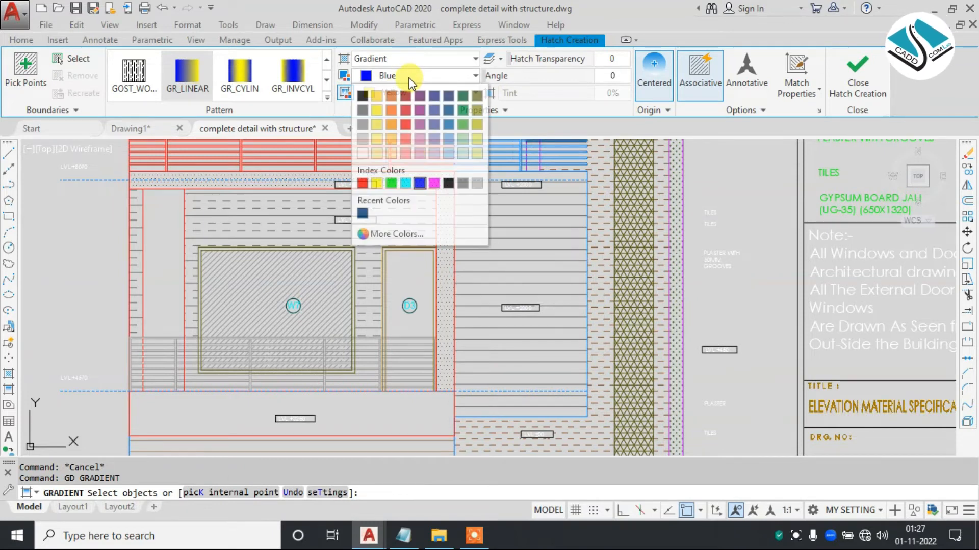
left_click(363, 138)
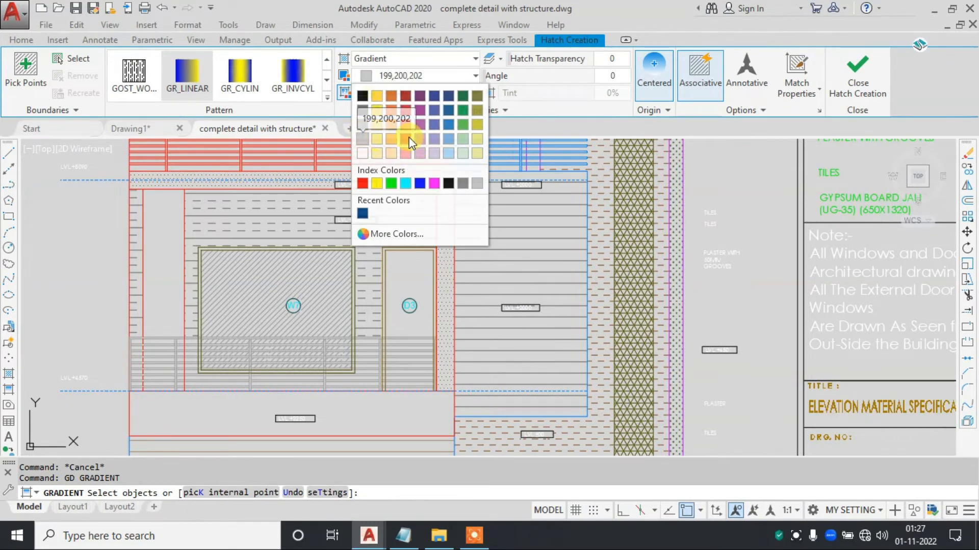
left_click(433, 92)
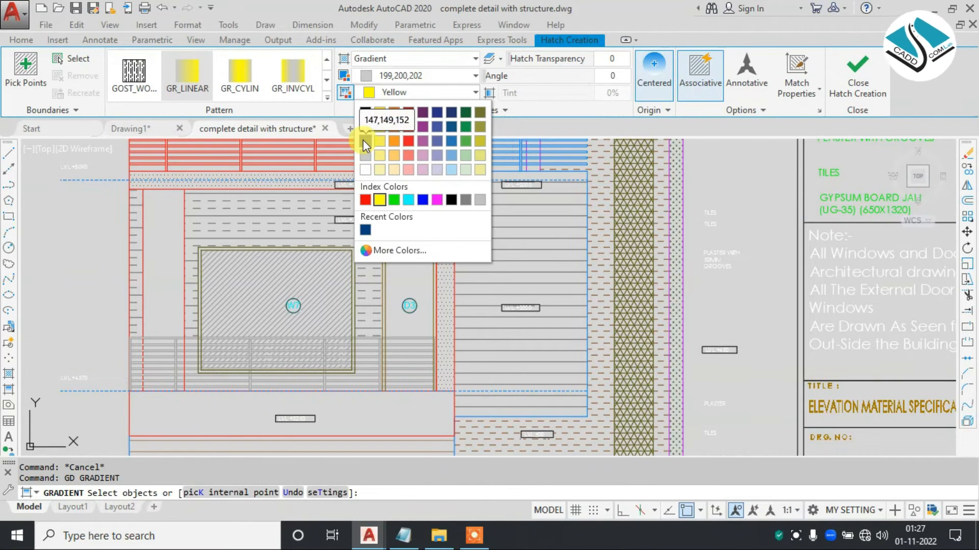
left_click(365, 143)
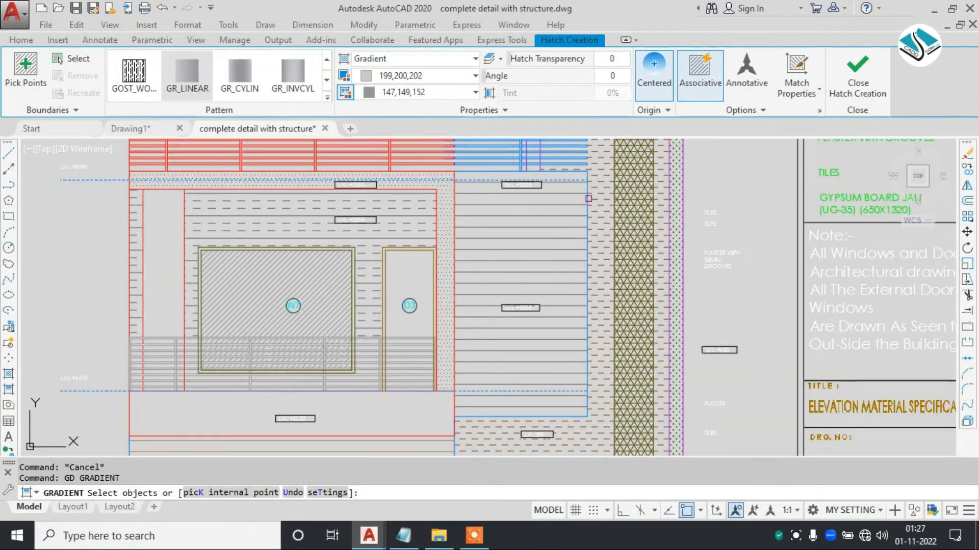
- Fill the upper-floor horizontally grooved wall panel beside door D3 with the grey gradient
left_click(588, 199)
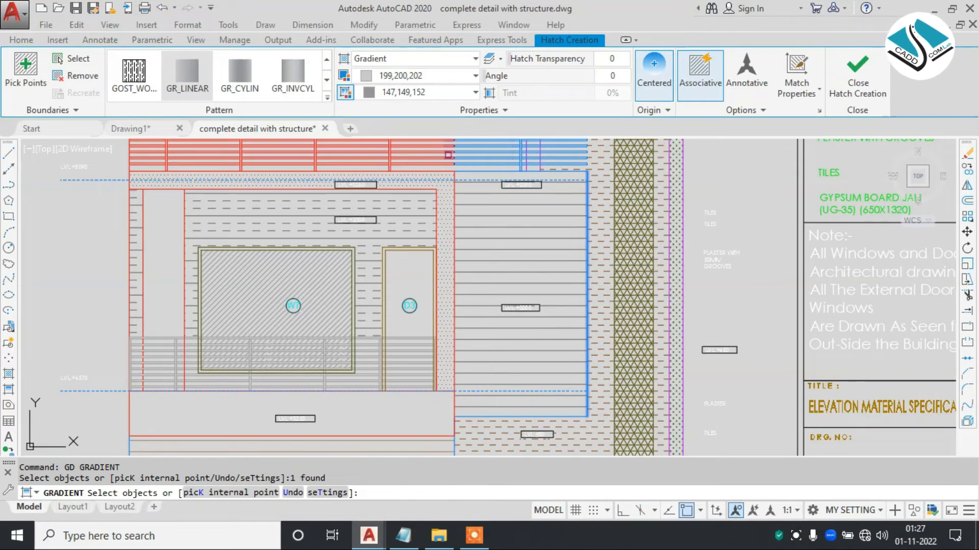
scroll(475, 175, "up", 2)
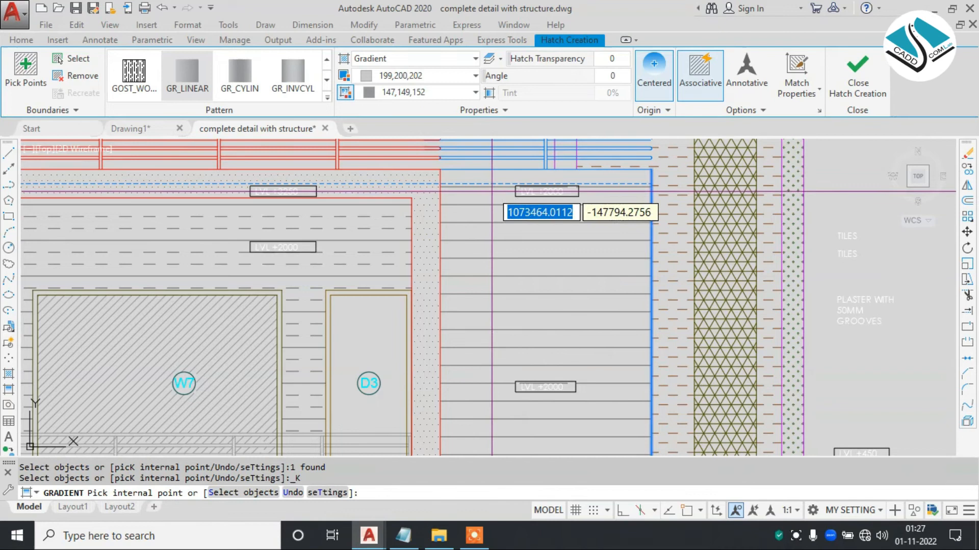
left_click(492, 203)
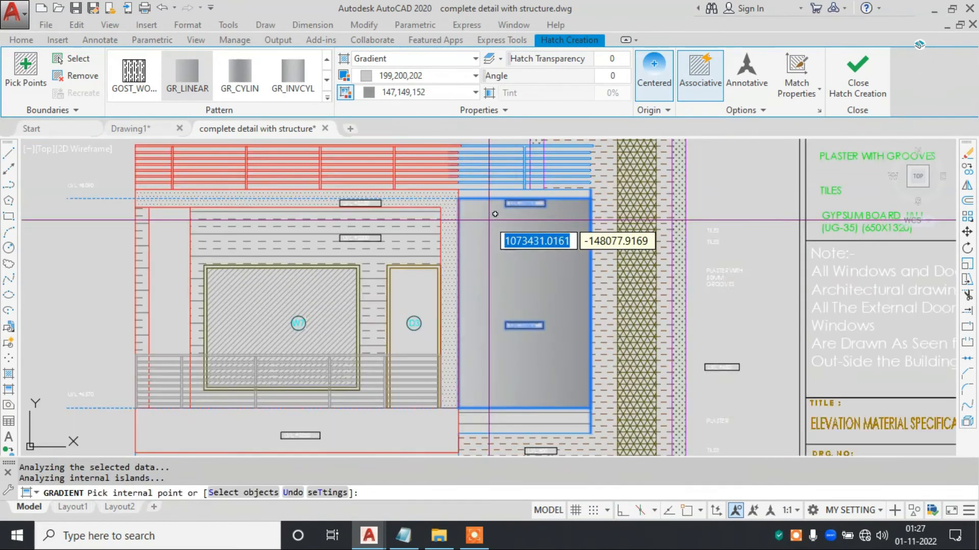
left_click(870, 79)
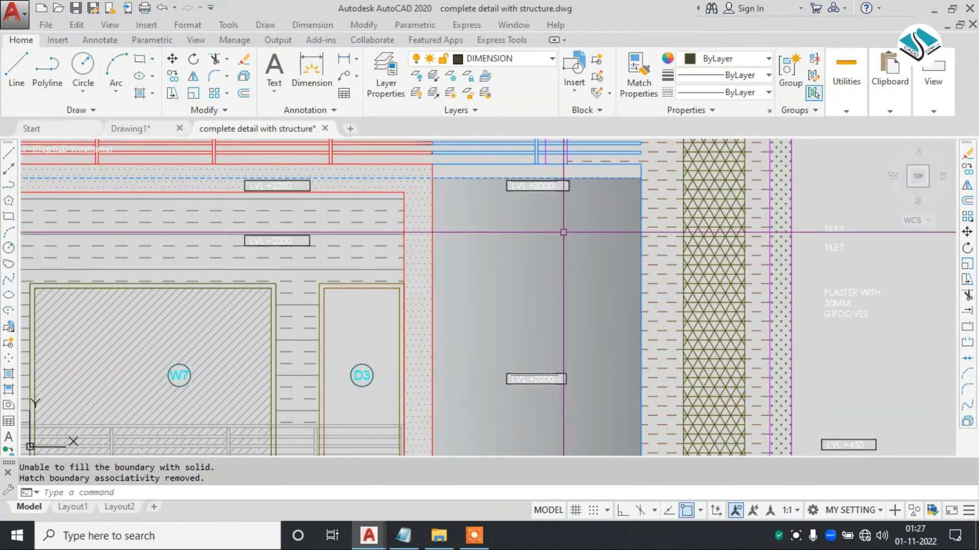
scroll(523, 270, "down", 3)
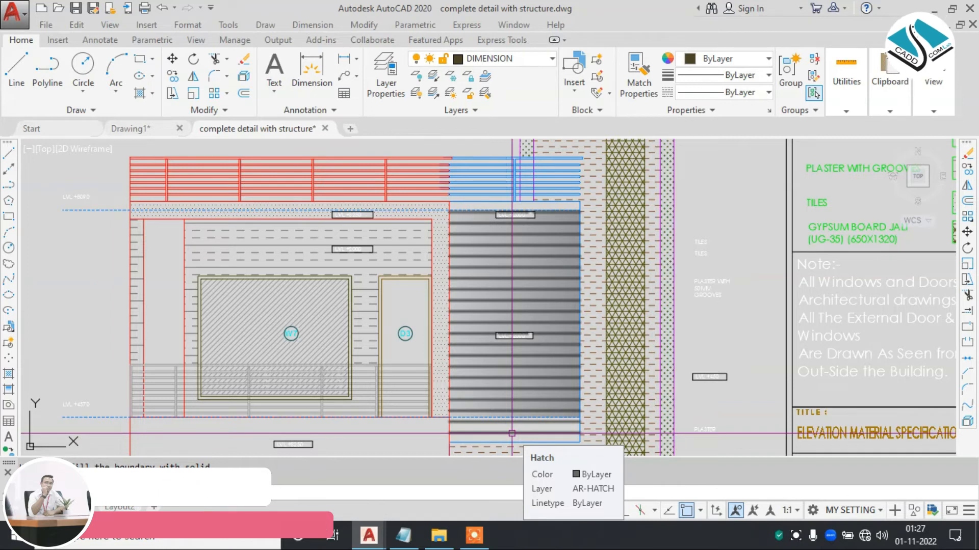
key("Escape")
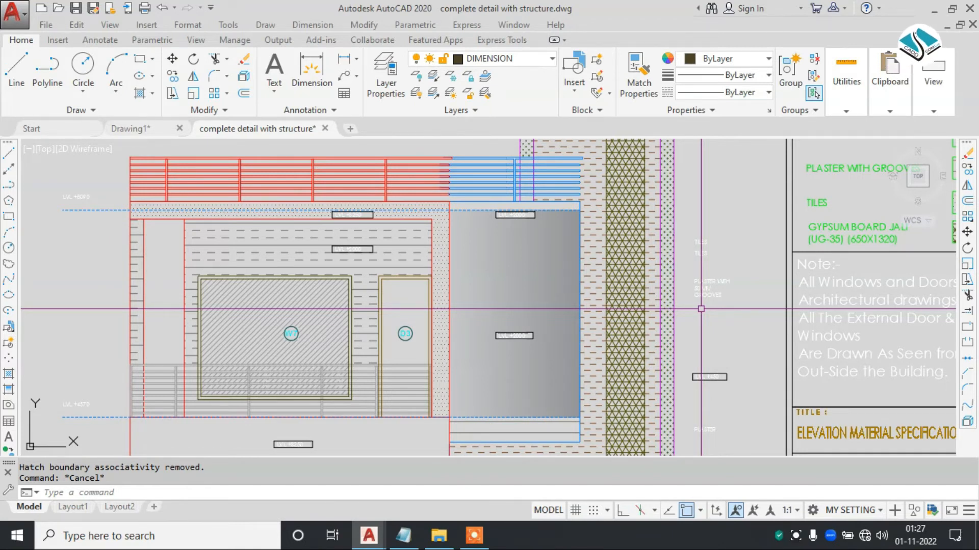
- Send the wall panel's gradient fill to the back of the draw order, behind the groove lines
scroll(522, 424, "up", 2)
key("Escape")
left_click(567, 361)
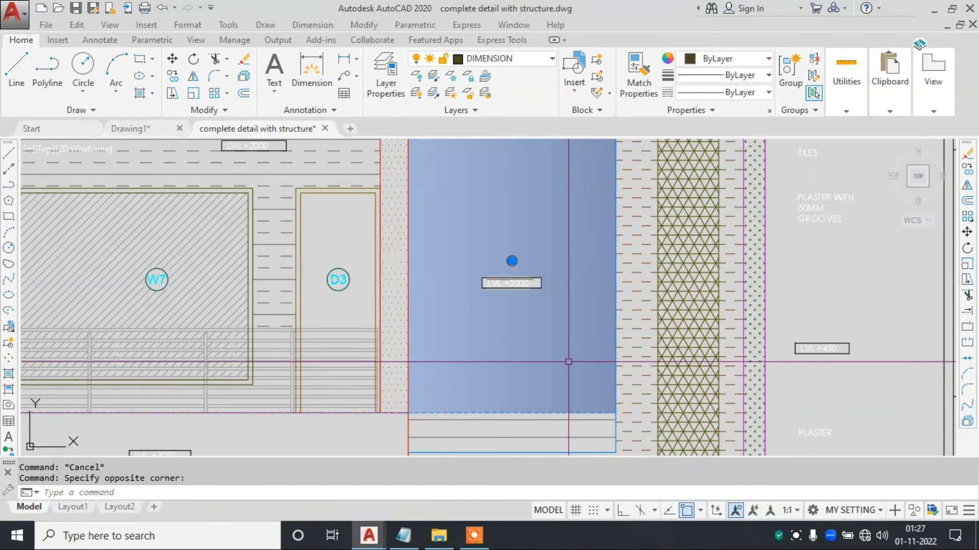
right_click(534, 89)
mouse_move(623, 339)
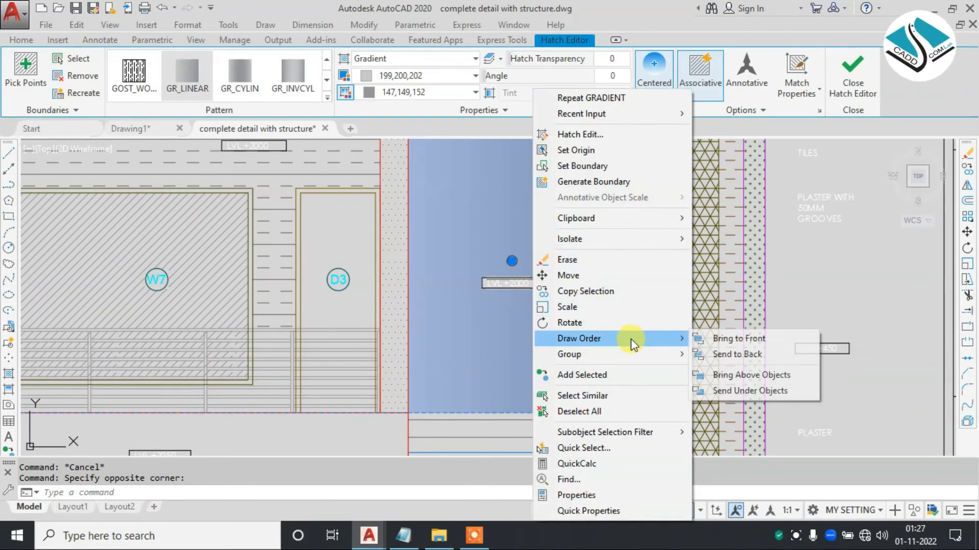
left_click(724, 354)
scroll(804, 370, "down", 2)
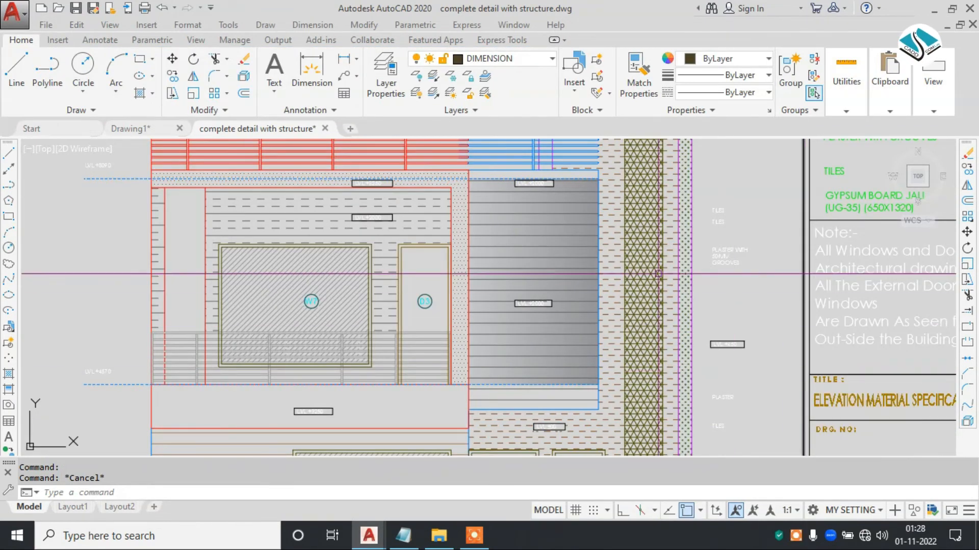
scroll(577, 202, "up", 2)
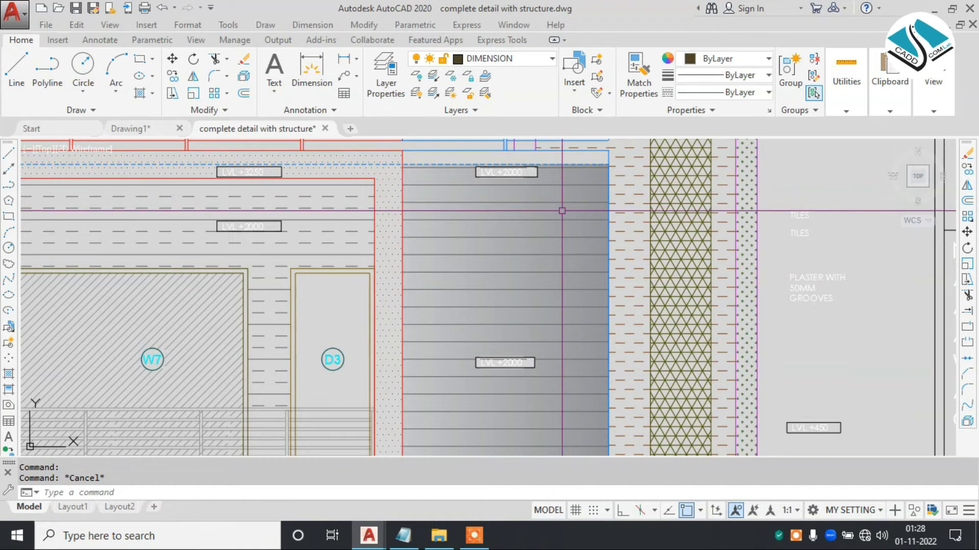
- Set the wall panel gradient's hatch transparency to about 52
middle_click_drag(554, 230, 552, 241)
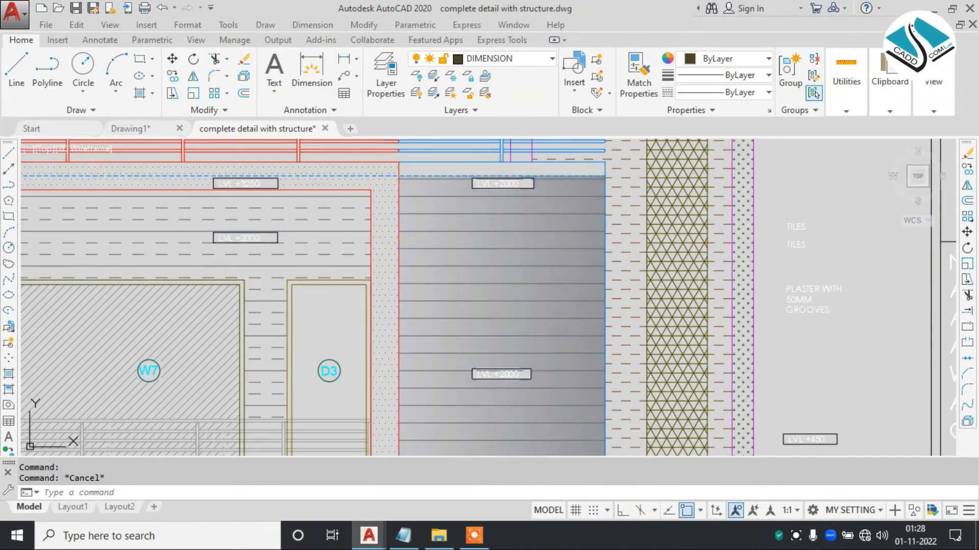
left_click(561, 184)
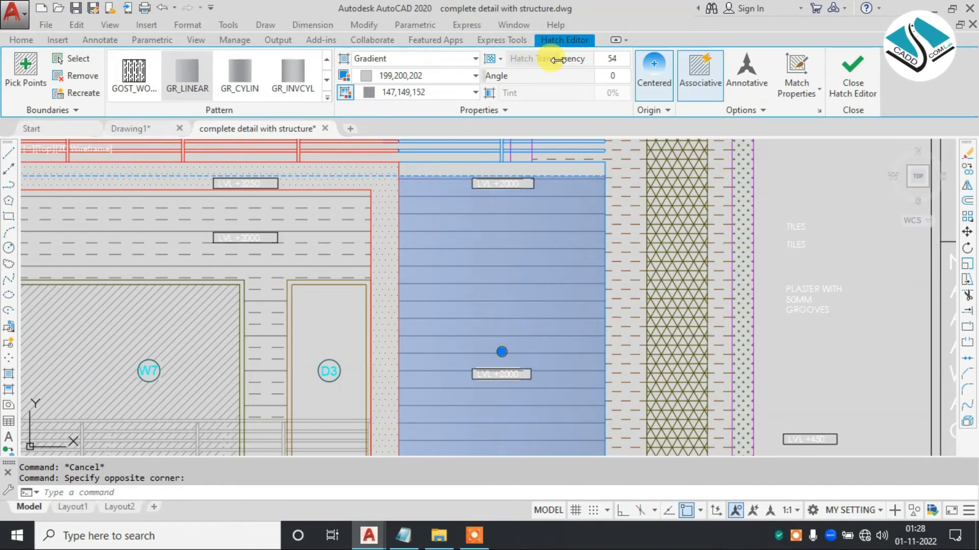
left_click(858, 98)
scroll(511, 201, "down", 3)
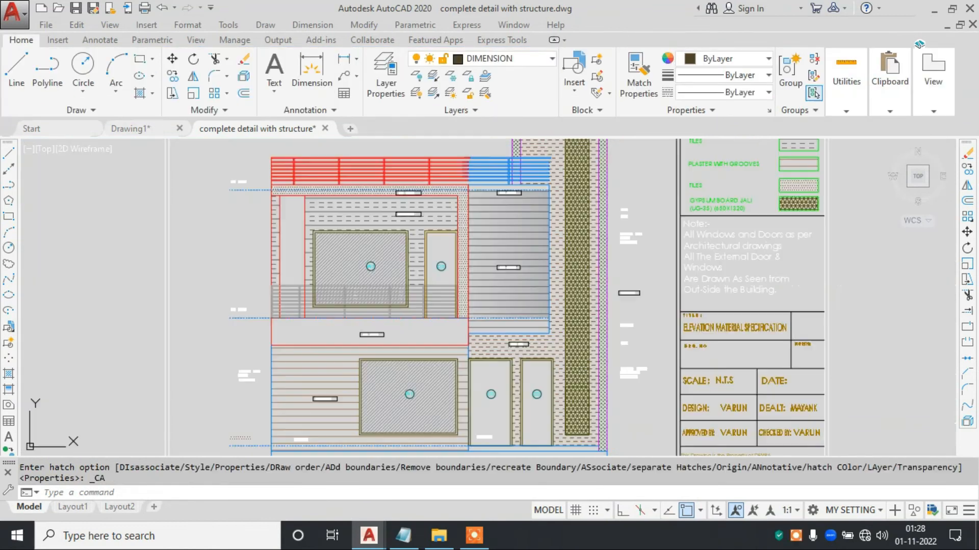
- Set the wall panel gradient's transparency to 0 and its first colour to 147,149,152
scroll(548, 263, "up", 5)
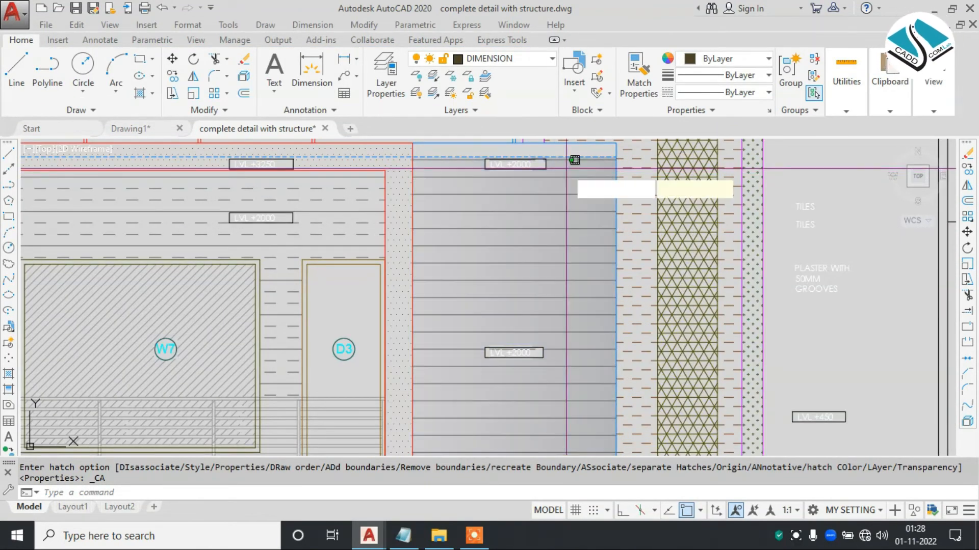
left_click(566, 169)
left_click_drag(560, 59, 448, 60)
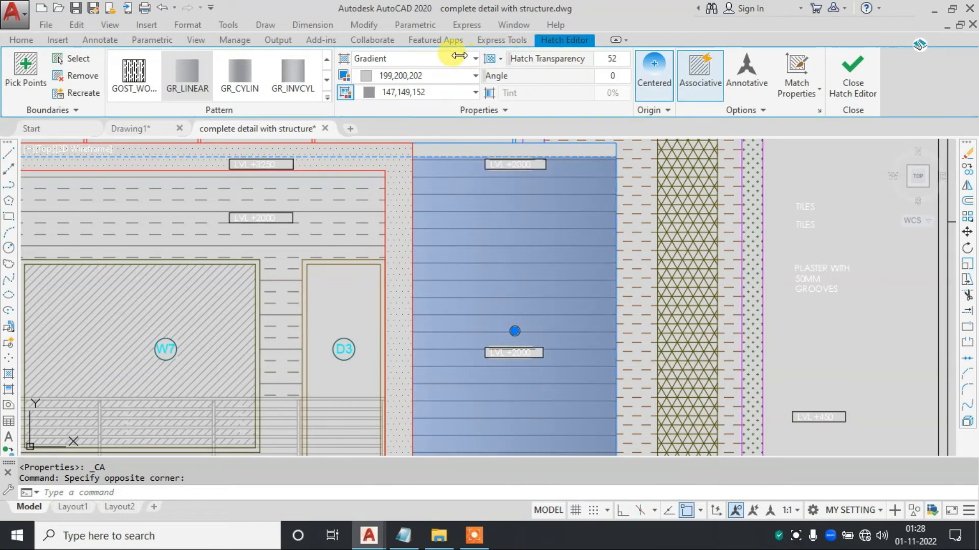
left_click(408, 77)
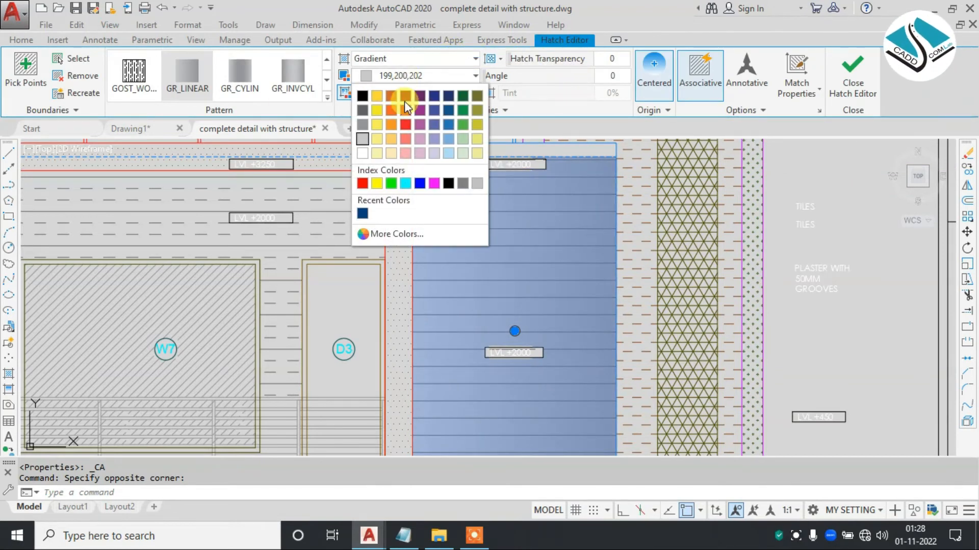
left_click(363, 127)
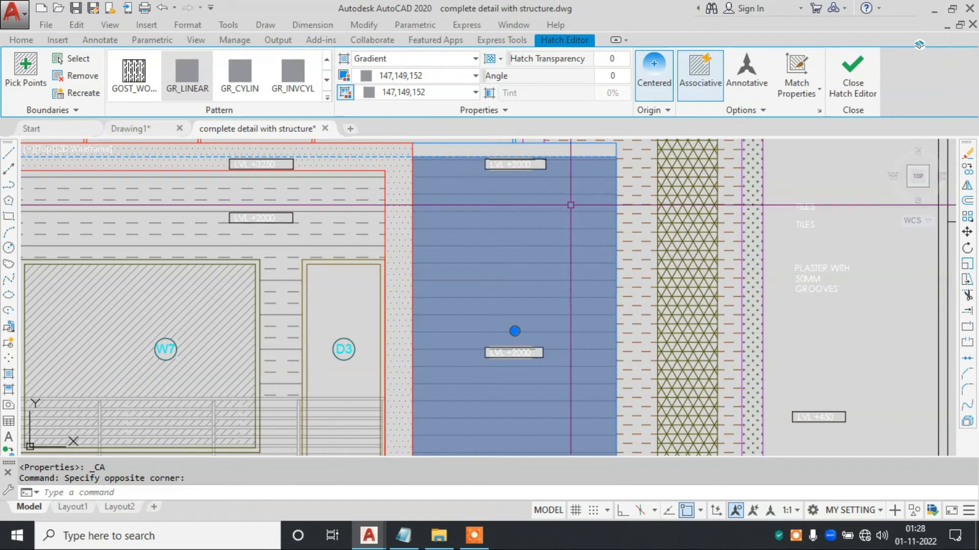
key("Escape")
scroll(550, 224, "down", 2)
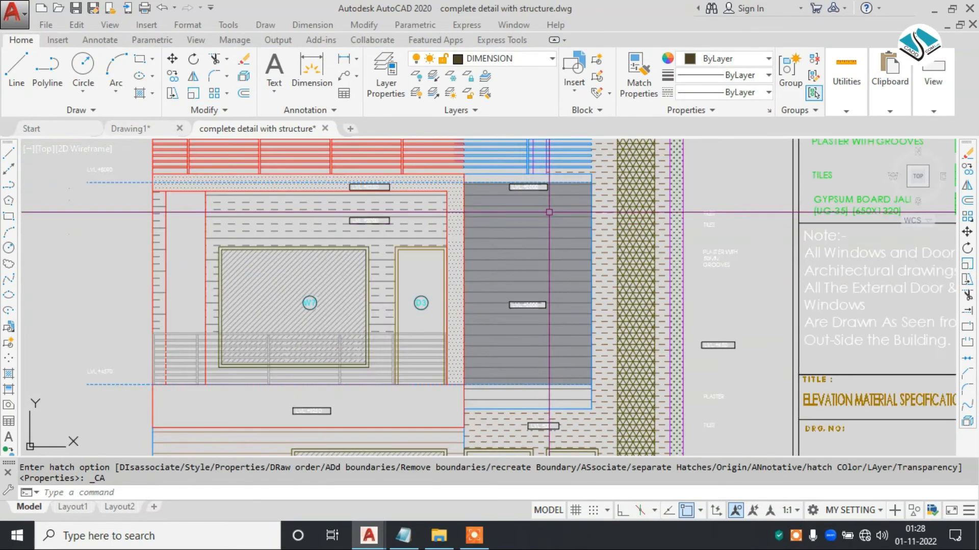
- Set the hatch transparency of the wall panel's grey fill to 55
scroll(553, 205, "up", 4)
key("Escape")
left_click(567, 169)
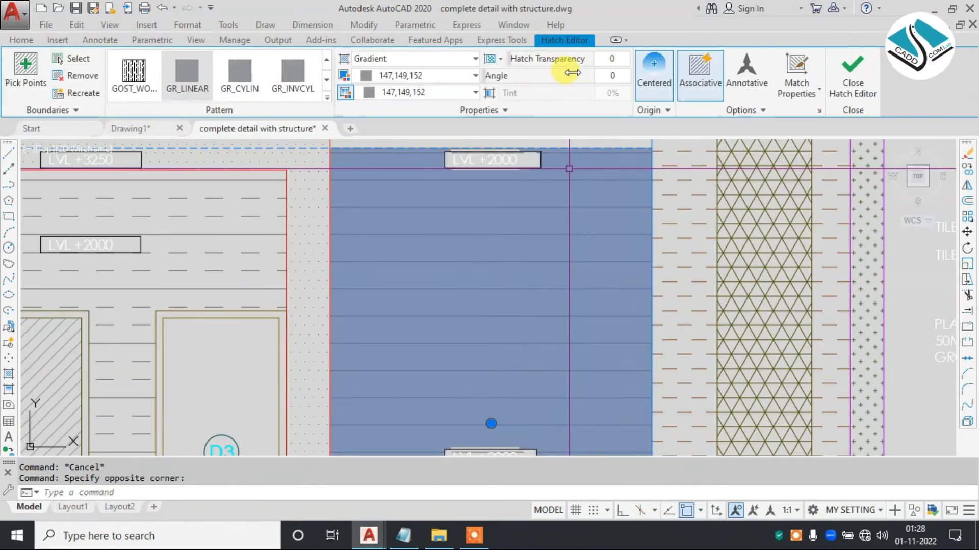
left_click_drag(507, 60, 563, 60)
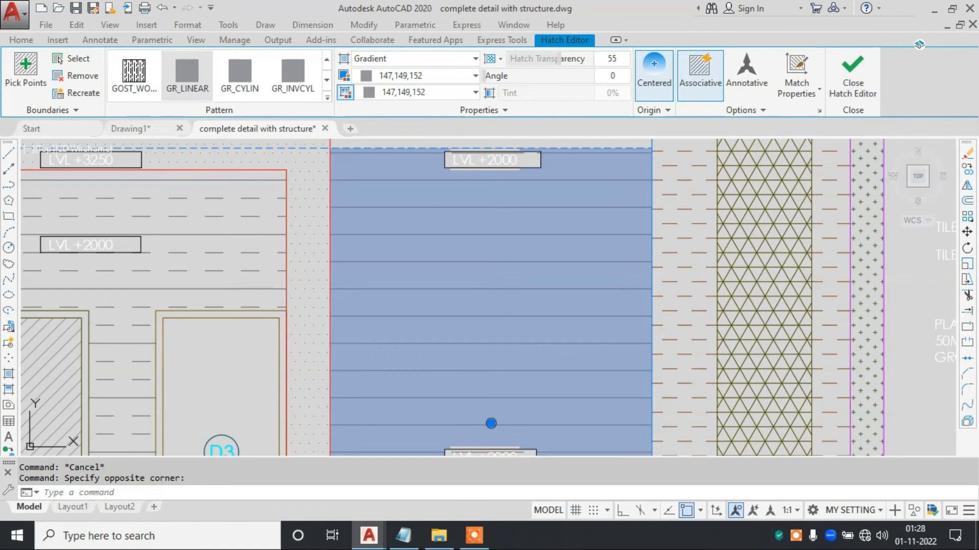
left_click(852, 71)
- Examine the filled panel among the elevation's hatches, then the W9 tag and blue slanted wall in the floor plan
scroll(484, 184, "down", 5)
scroll(484, 184, "up", 3)
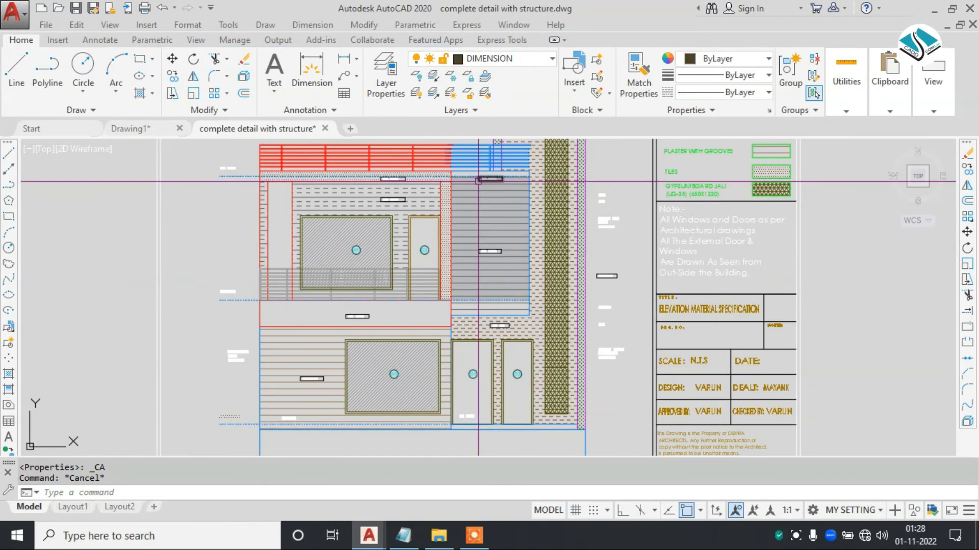
scroll(484, 184, "up", 2)
scroll(478, 181, "up", 2)
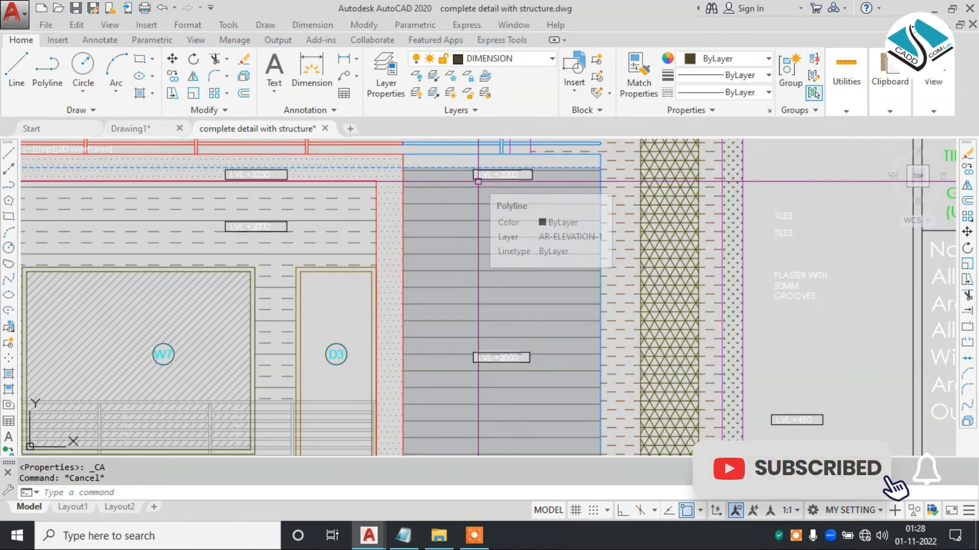
scroll(489, 202, "down", 3)
scroll(489, 202, "down", 4)
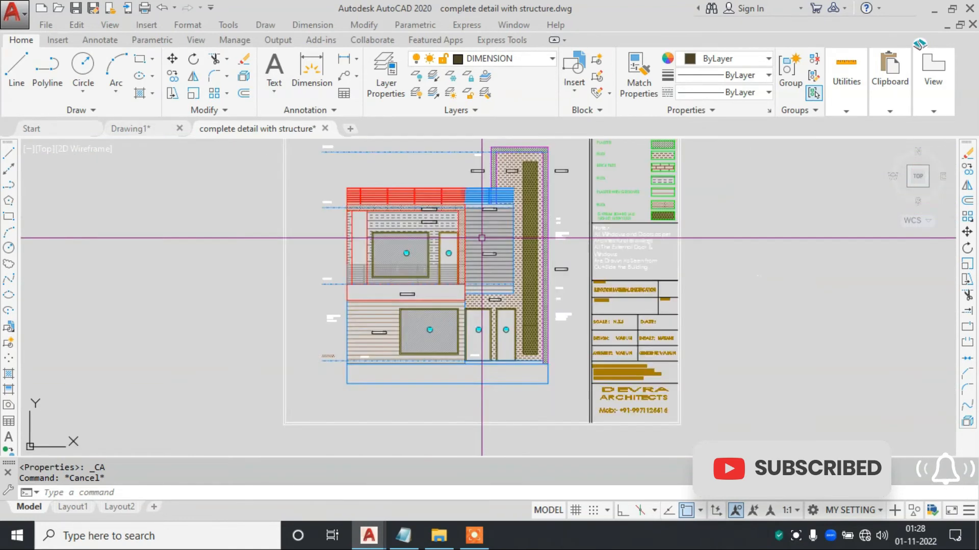
scroll(525, 171, "up", 4)
scroll(509, 183, "up", 4)
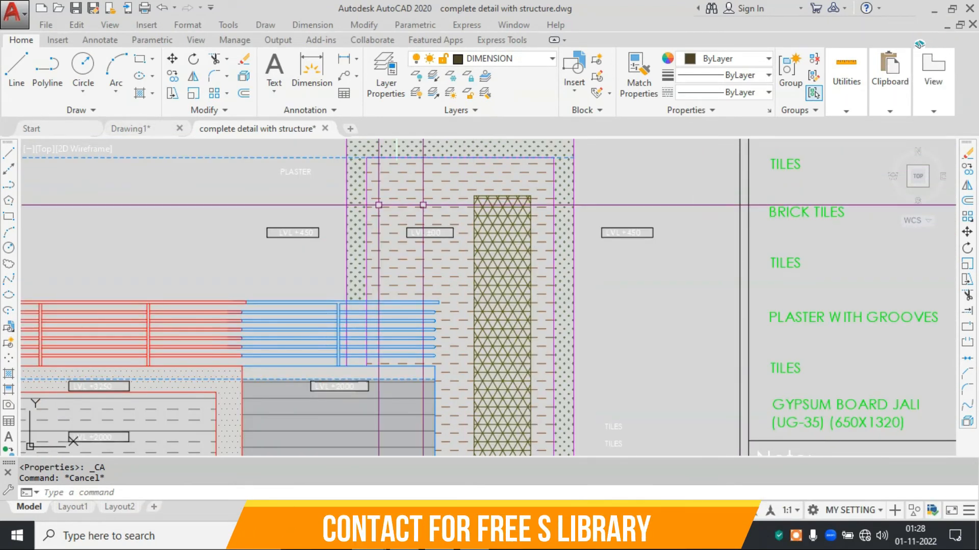
scroll(378, 203, "up", 2)
scroll(500, 204, "down", 6)
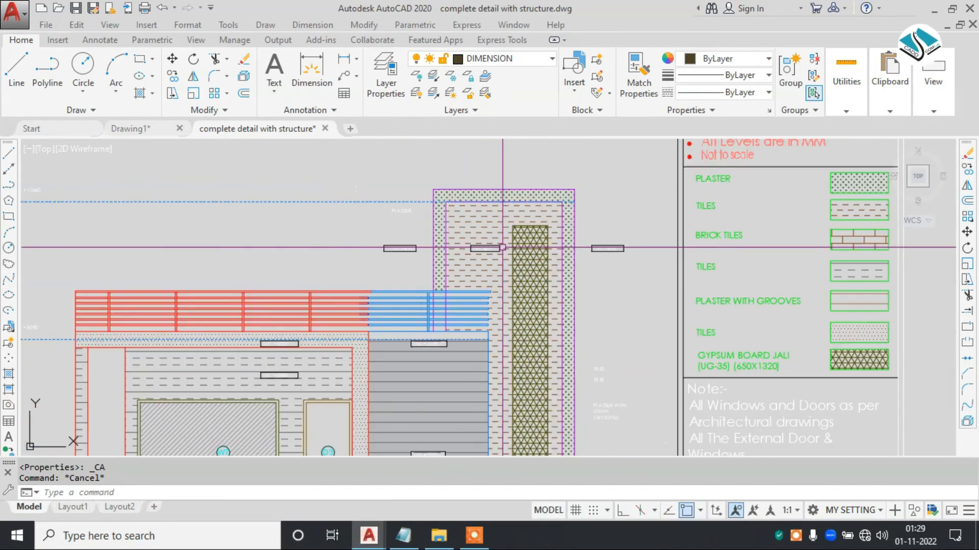
scroll(459, 309, "down", 2)
scroll(444, 317, "up", 7)
scroll(584, 297, "down", 9)
middle_click_drag(397, 216, 586, 224)
middle_click_drag(376, 301, 592, 297)
middle_click_drag(343, 218, 682, 293)
scroll(388, 191, "up", 10)
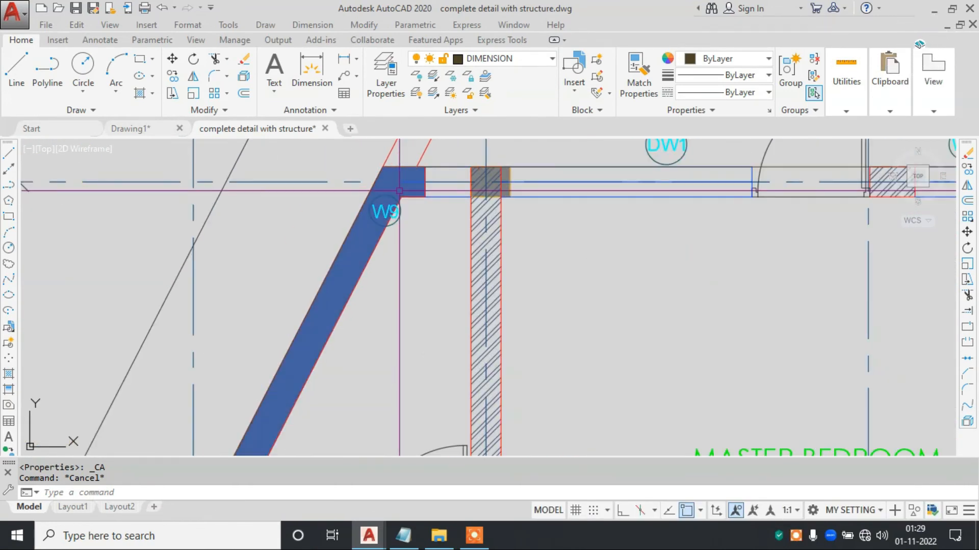
scroll(399, 190, "down", 2)
- Switch back to Drawing1 and examine the overlapping gradient circles up close
left_click(139, 125)
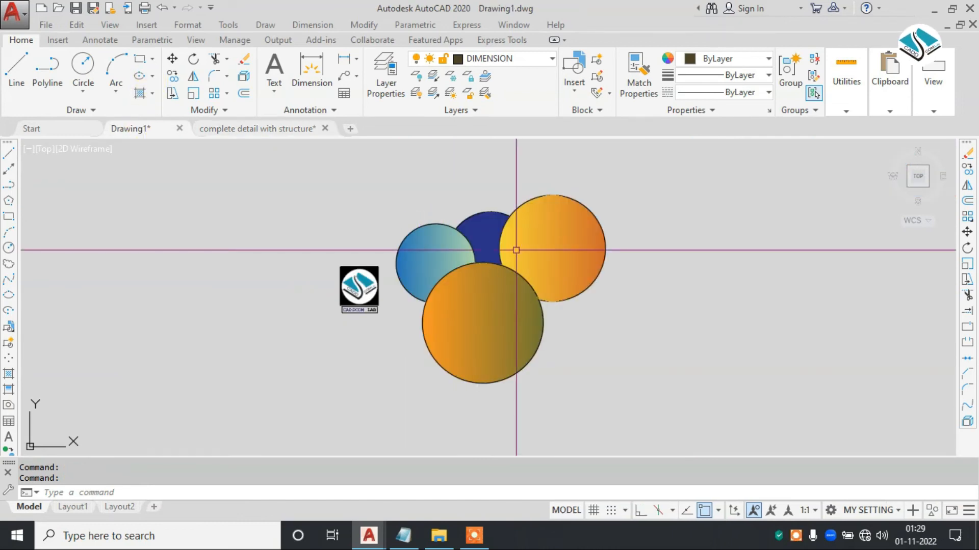
scroll(453, 271, "up", 3)
mouse_move(438, 232)
middle_mouse_down()
mouse_move(426, 234)
mouse_move(436, 214)
middle_mouse_up()
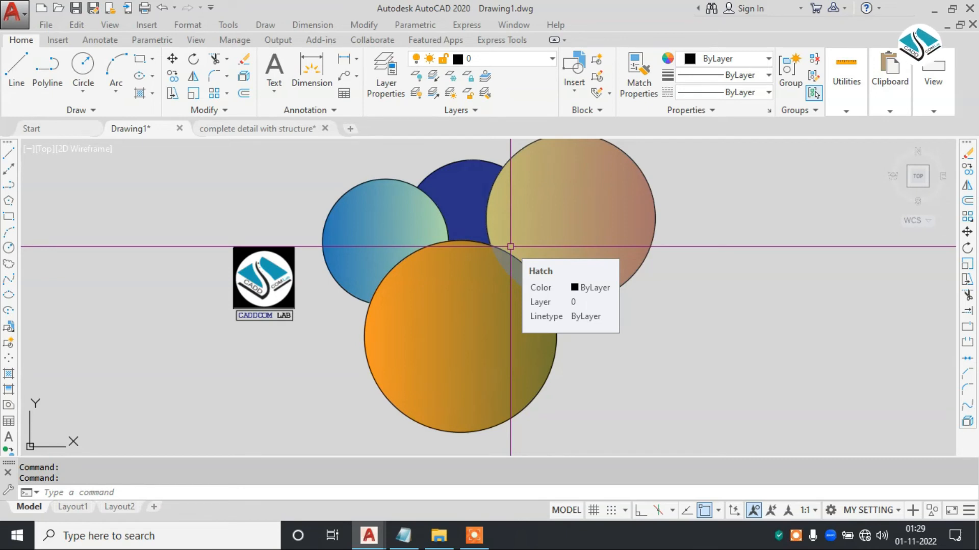
- Erase all the overlapping gradient-filled circles, leaving the logo in place
key("Escape")
left_click(749, 186)
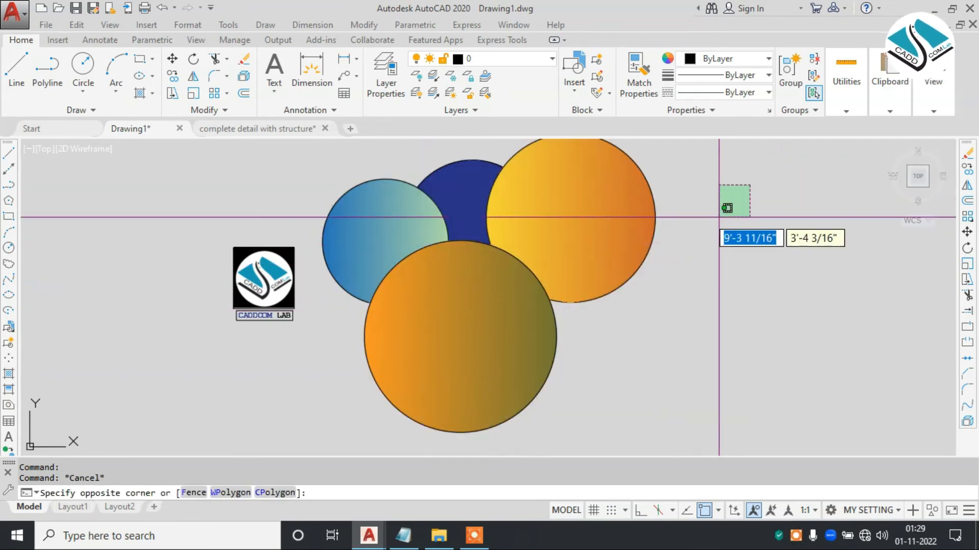
left_click(422, 248)
key("Delete")
- Draw a circle with a radius of about 1 ft in the empty area beside the logo
type("c")
key("Return")
left_click(485, 254)
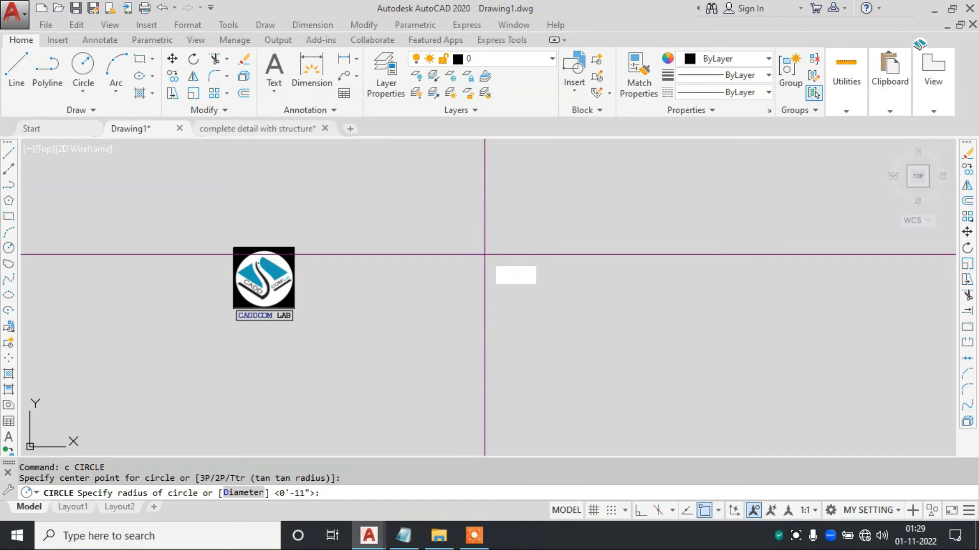
left_click(483, 360)
left_click(633, 253)
key("Escape")
- Draw a larger second circle up and to the right of the first, overlapping its edge
type("c")
key("Return")
left_click(666, 215)
left_click(553, 324)
middle_click_drag(614, 194, 520, 284)
key("Escape")
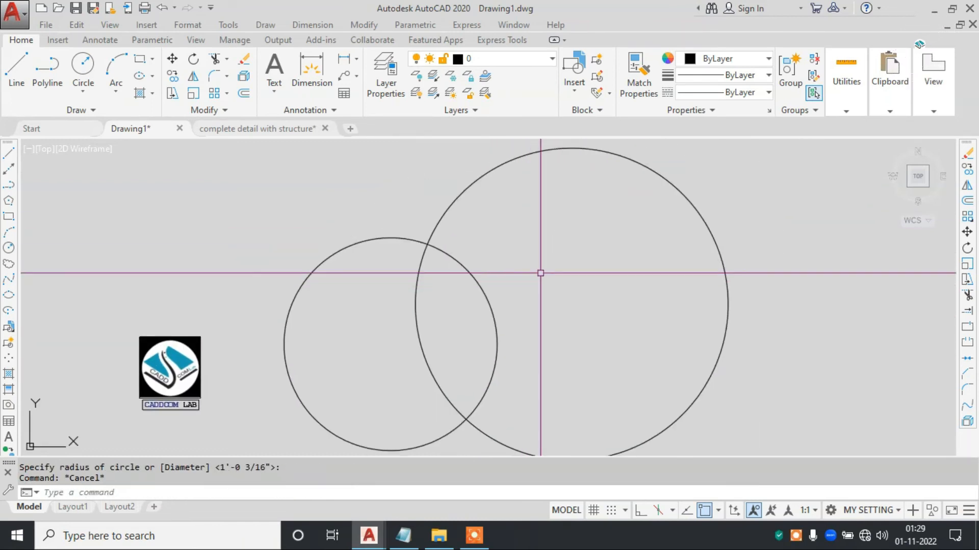
- Fill the larger circle with a GR_LINEAR gradient from 248,153,30 to 114,116,48
type("h")
key("Return")
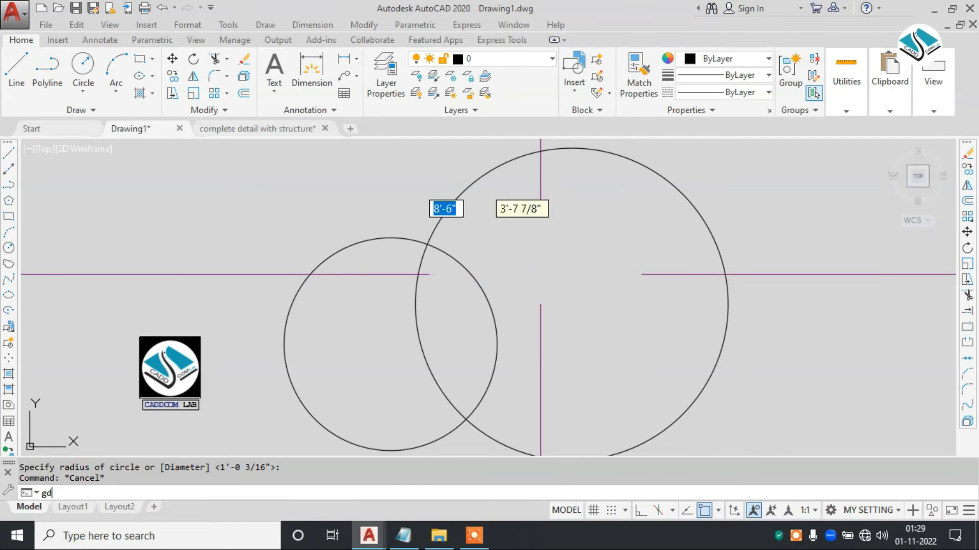
key("Escape")
type("gd")
key("Return")
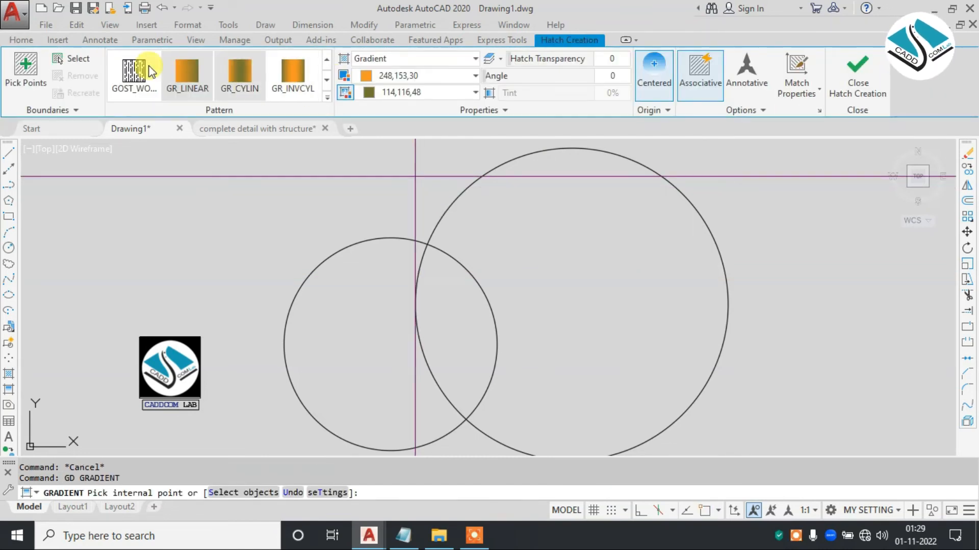
left_click(71, 59)
left_click(493, 170)
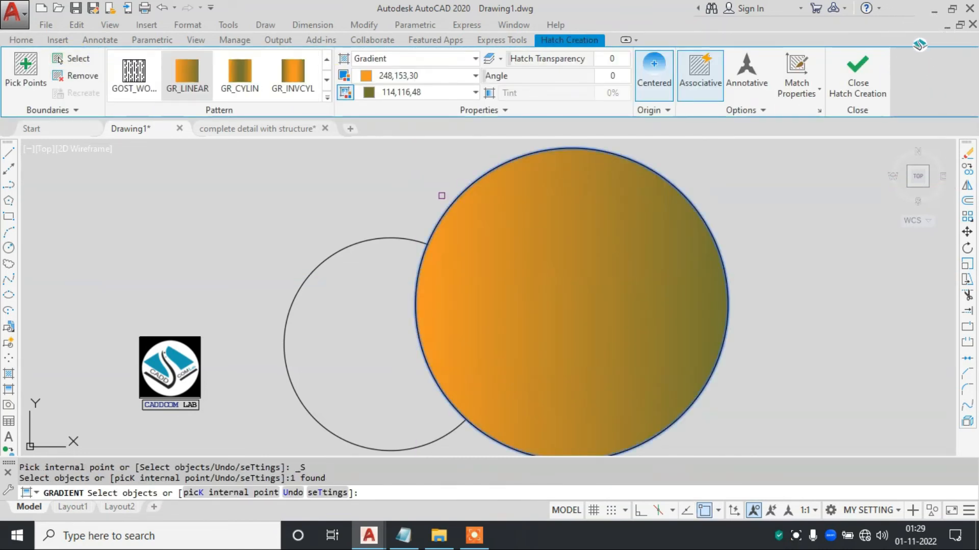
left_click(850, 84)
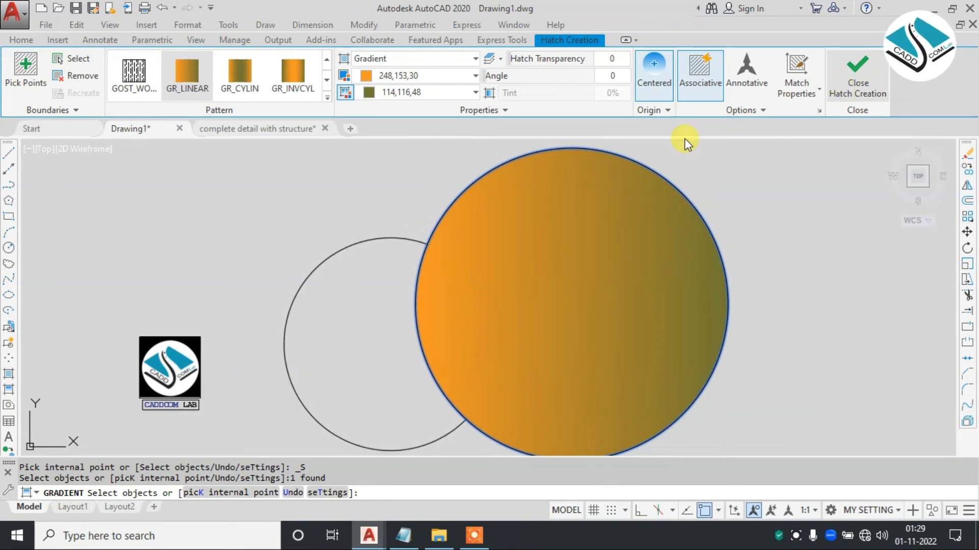
- Apply a GR_LINEAR gradient to the smaller circle with both colours set to 19,155,72
type("fsd")
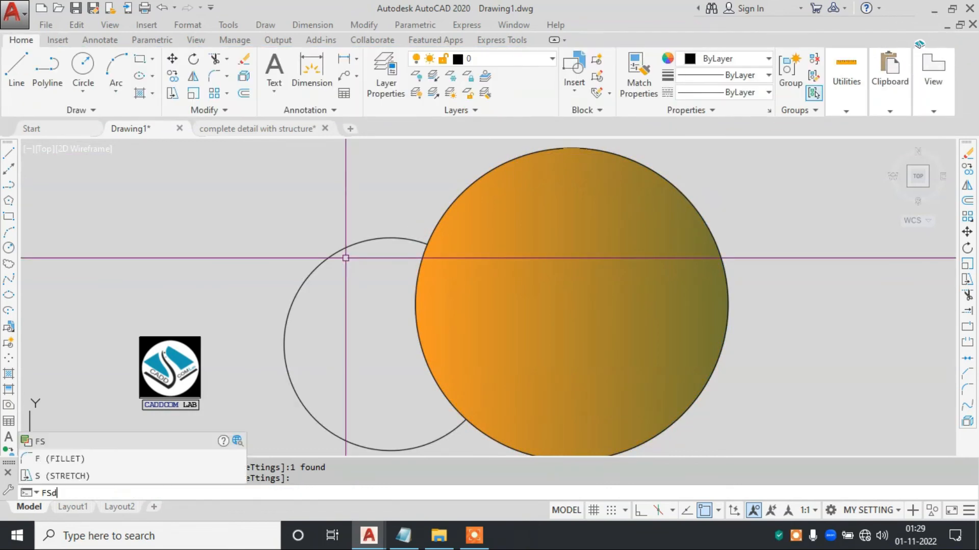
key("BackSpace")
type("gd")
key("Return")
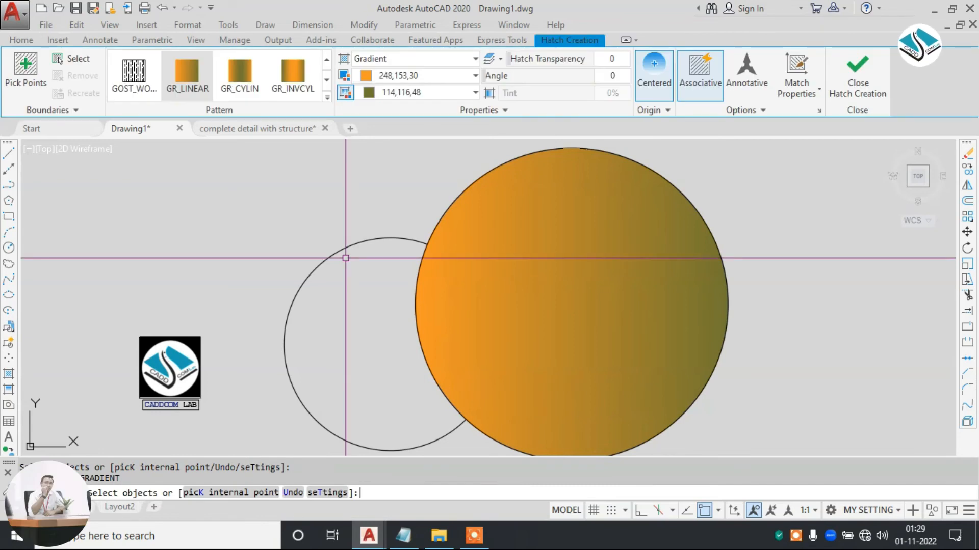
key("Escape")
key("Return")
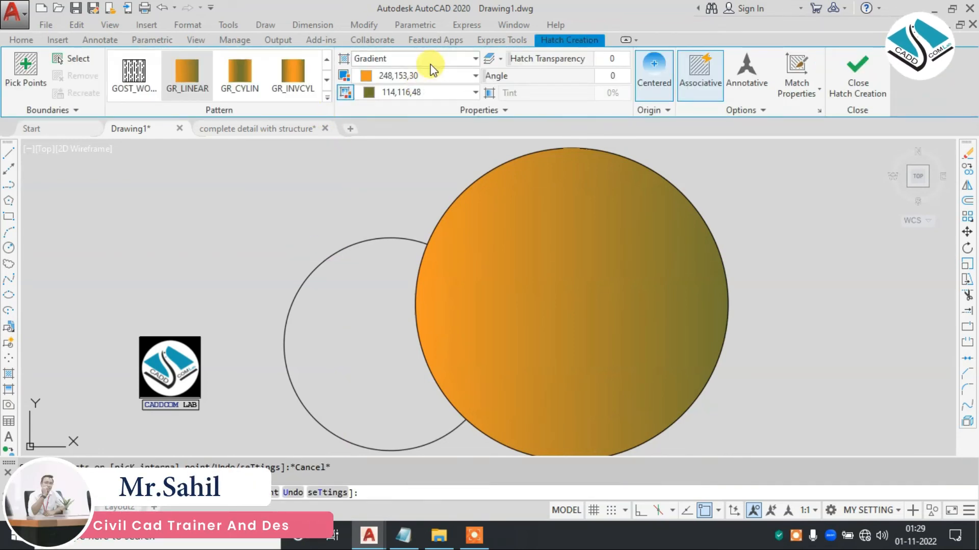
left_click(419, 75)
left_click(465, 110)
left_click(423, 91)
left_click(463, 126)
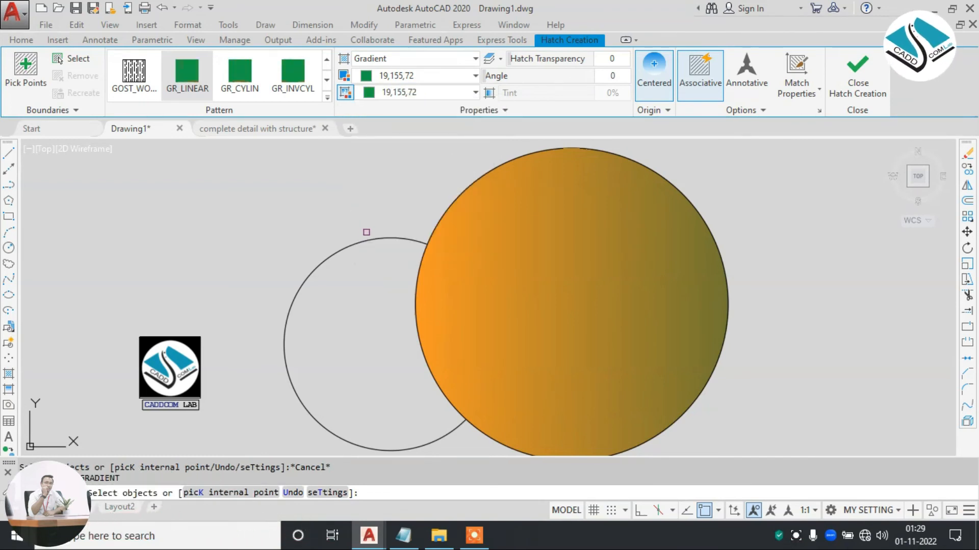
left_click(365, 240)
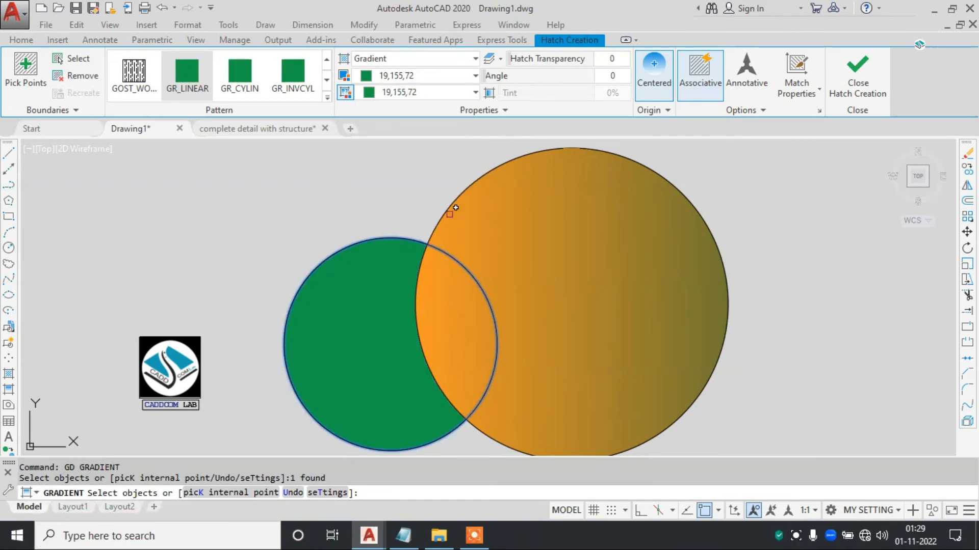
- Try the Send to Back draw order option on the green fill being created
left_click(752, 112)
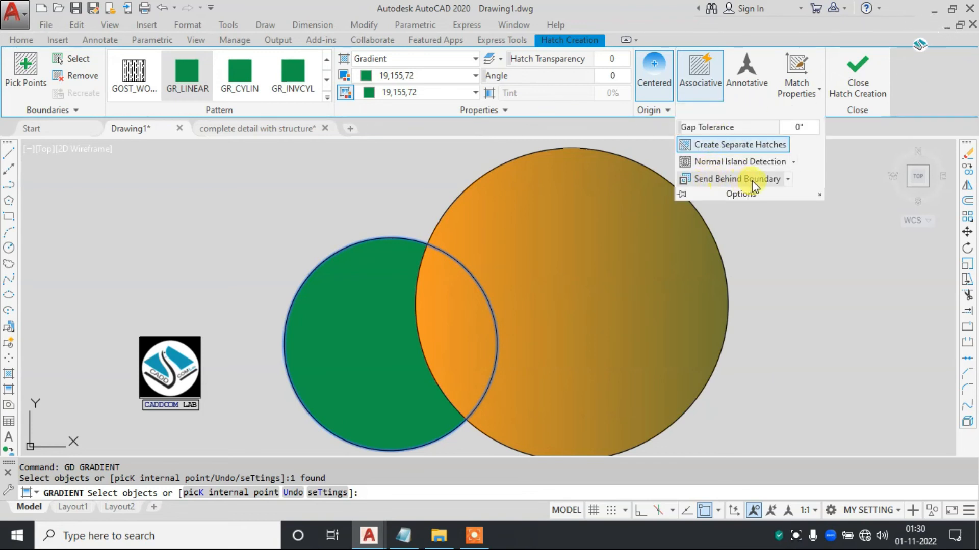
left_click(788, 179)
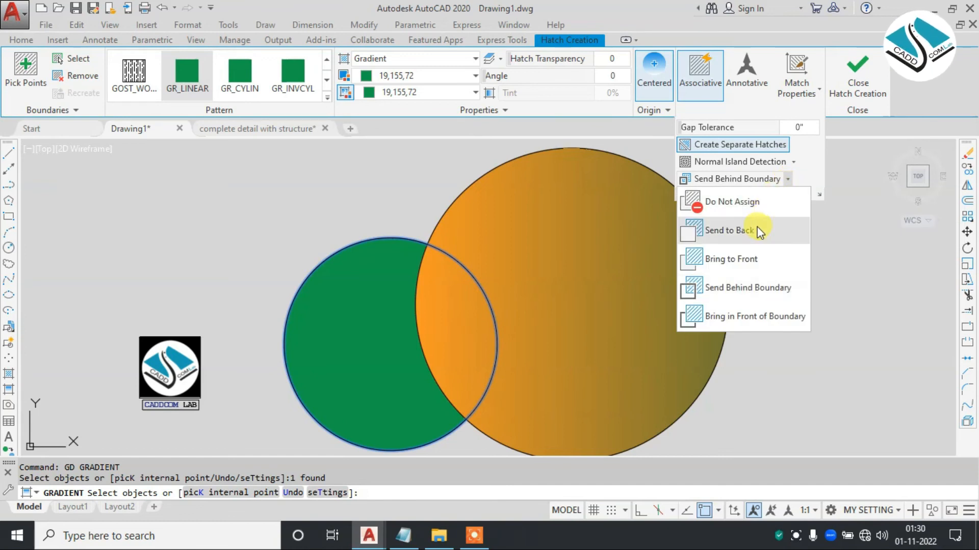
left_click(696, 230)
left_click(492, 244)
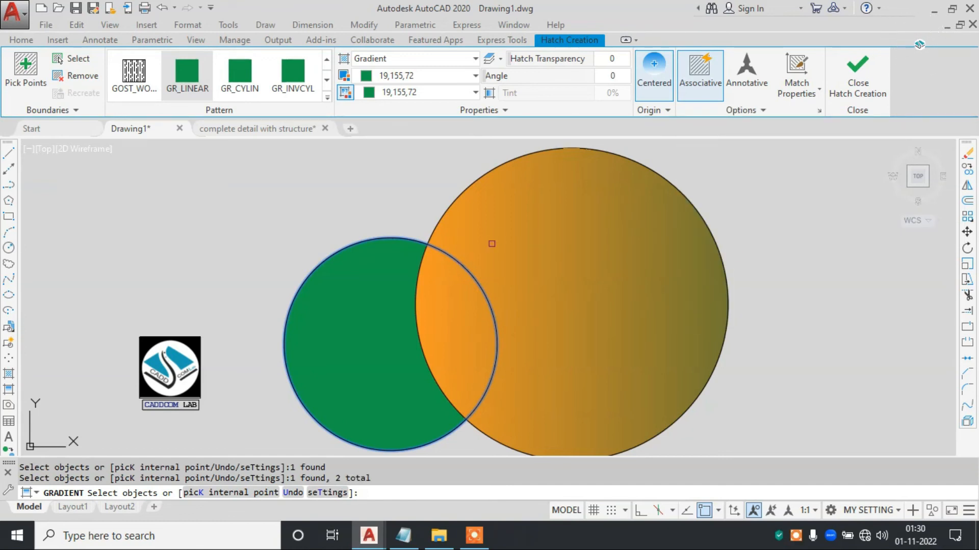
- Choose Bring to Front as the green fill's draw order and finish creating the hatch
left_click(763, 113)
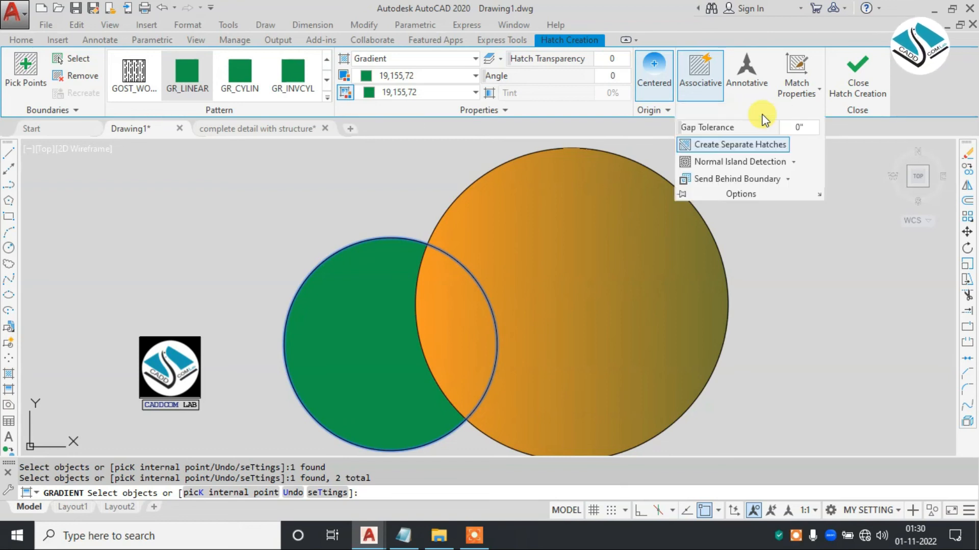
left_click(788, 179)
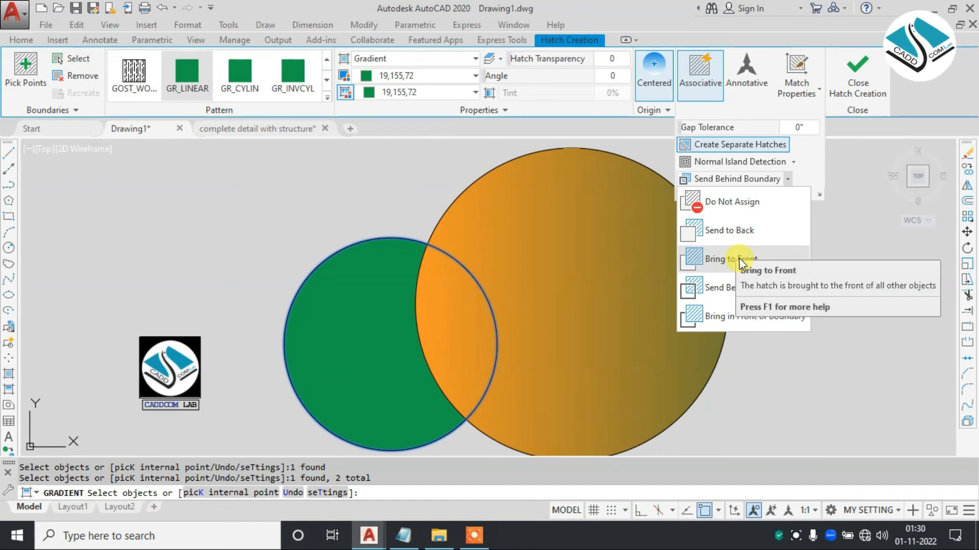
left_click(740, 260)
left_click(858, 81)
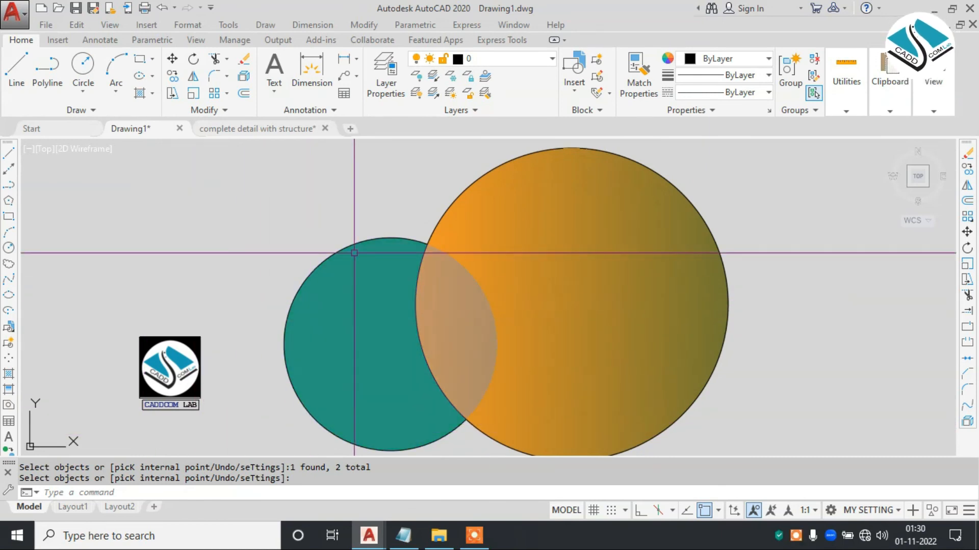
- Send the smaller green circle and its fill to the back of the draw order
left_click(290, 331)
key("Escape")
key("Escape")
left_click(380, 222)
left_click(327, 250)
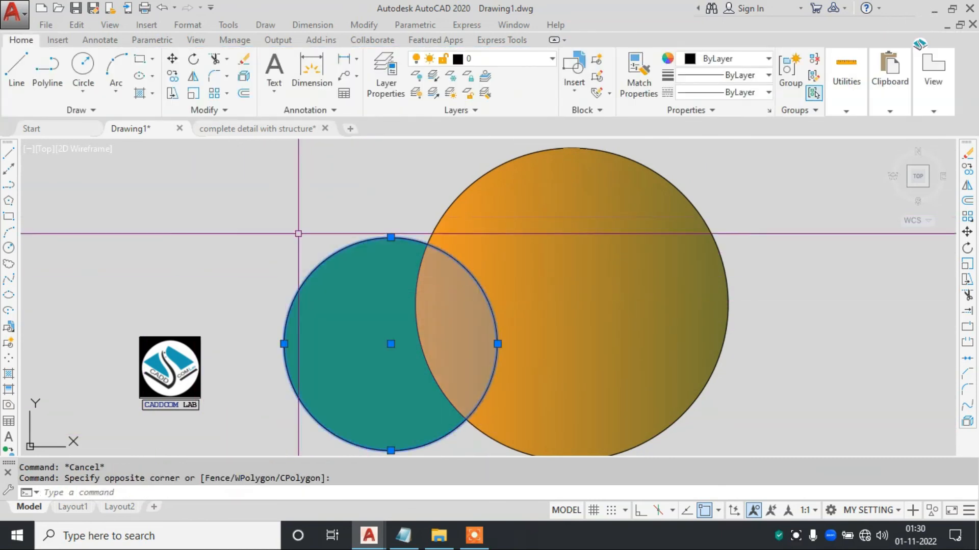
right_click(264, 255)
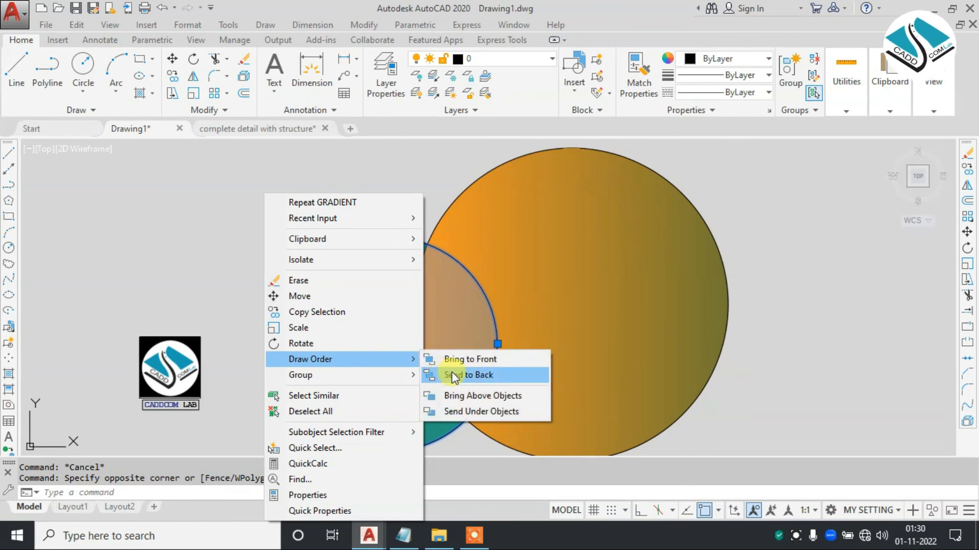
left_click(461, 374)
key("Escape")
- Bring the smaller green circle and its fill to the front of the draw order
left_click(376, 218)
left_click(323, 270)
right_click(285, 211)
mouse_move(368, 360)
left_click(495, 359)
key("Escape")
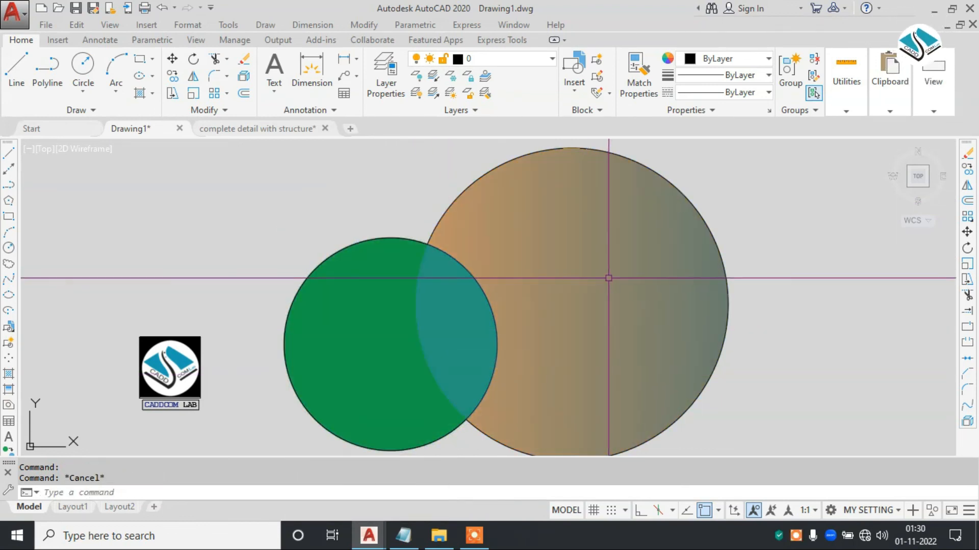
- Select the larger orange gradient circle with its fill and open its editing options
middle_click_drag(841, 287, 754, 275)
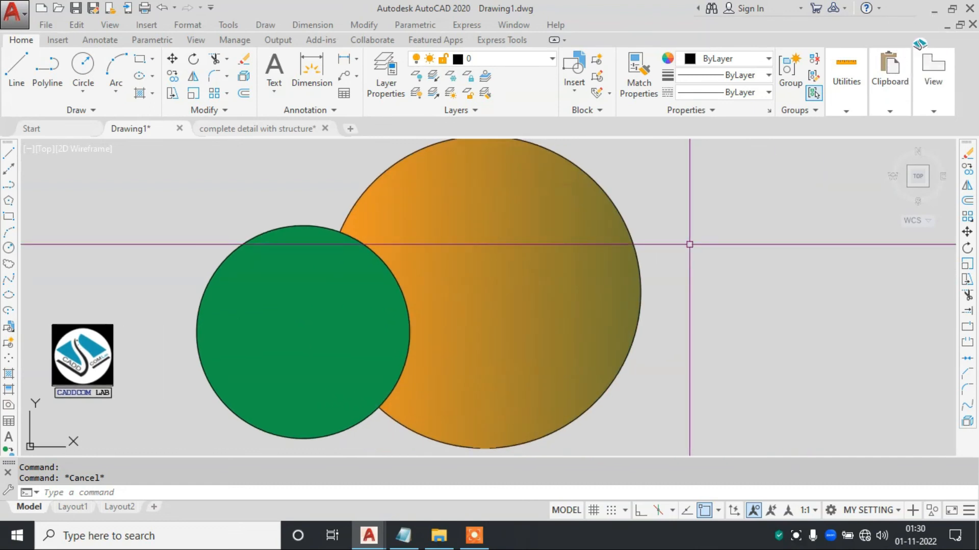
middle_click_drag(586, 229, 586, 232)
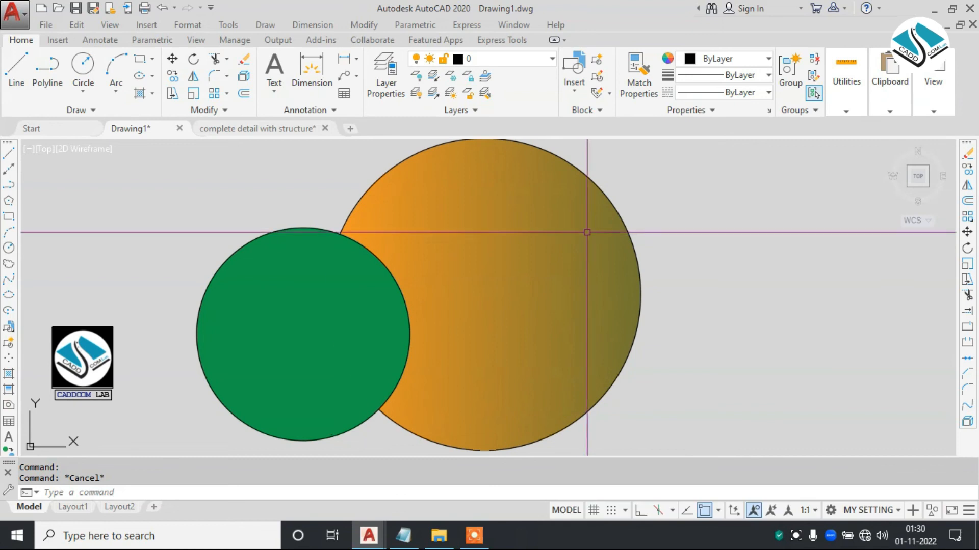
left_click(651, 204)
left_click(578, 278)
right_click(669, 192)
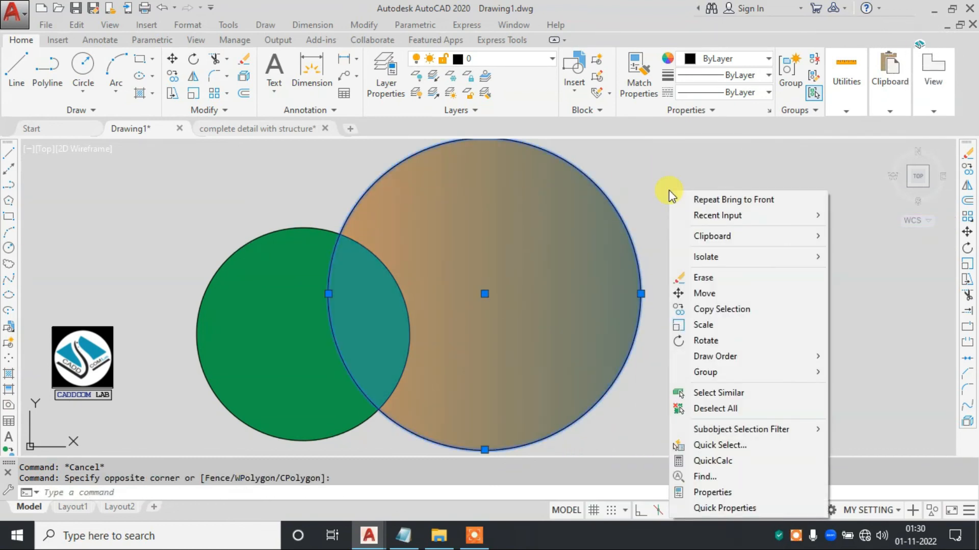